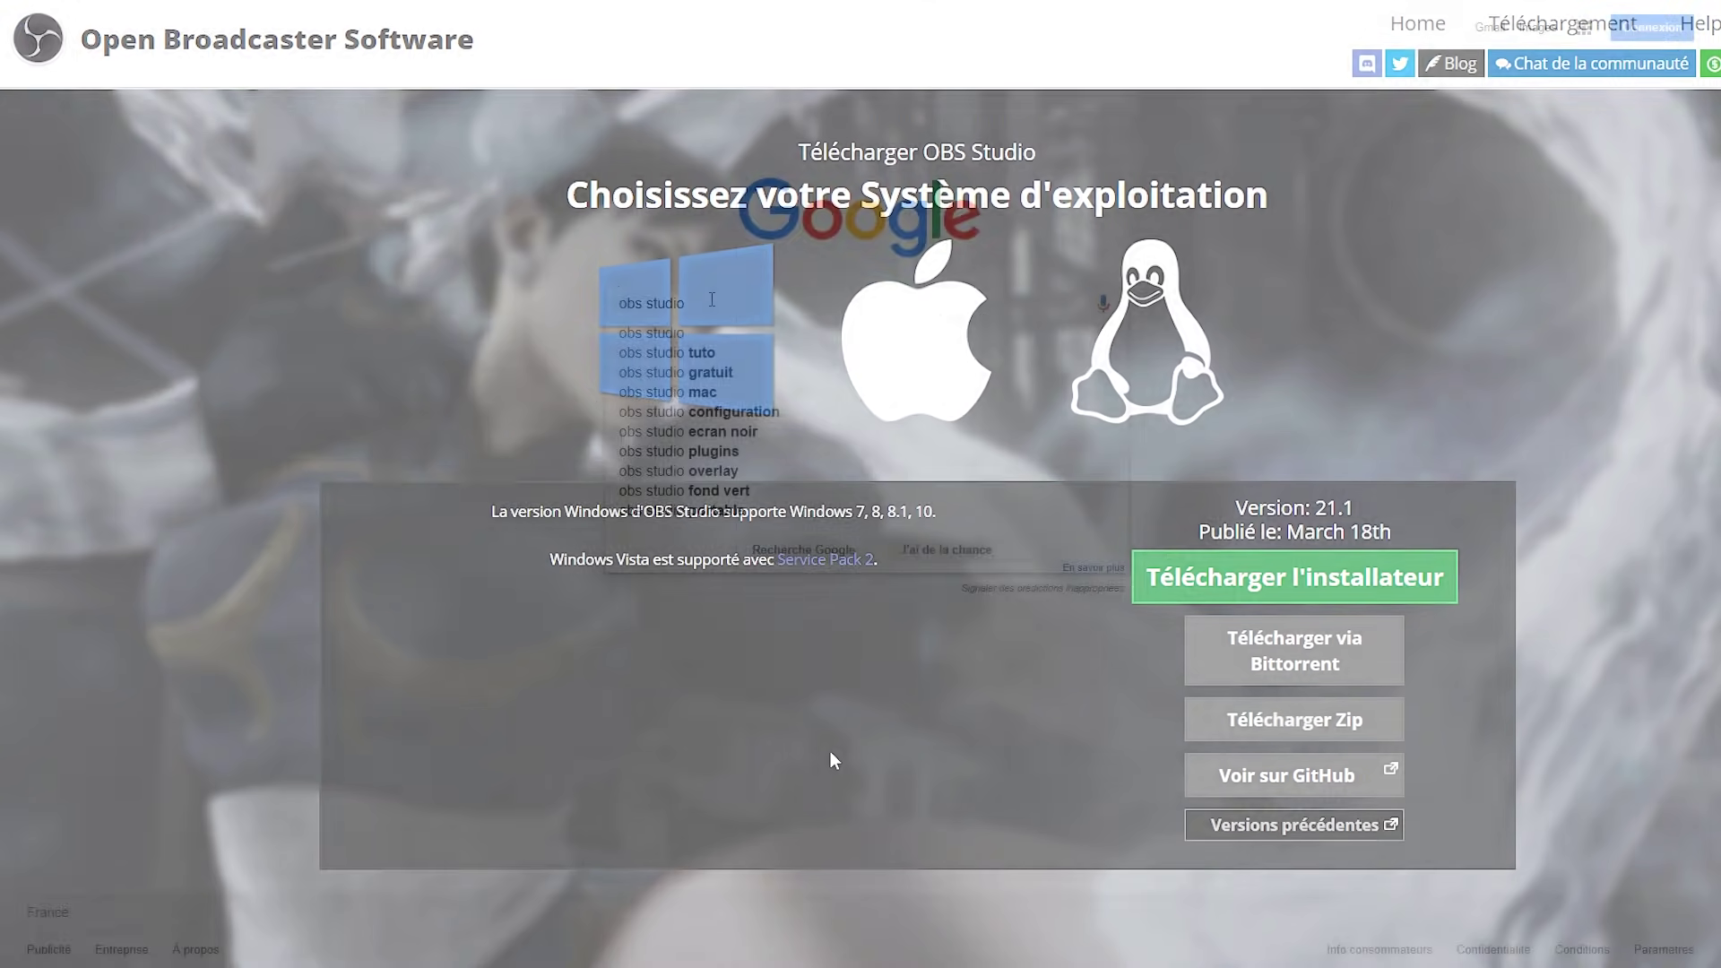
Download the OBS Studio 21.1 installer for Windows, complete the setup with its default options and launch OBS Studio
click(1193, 579)
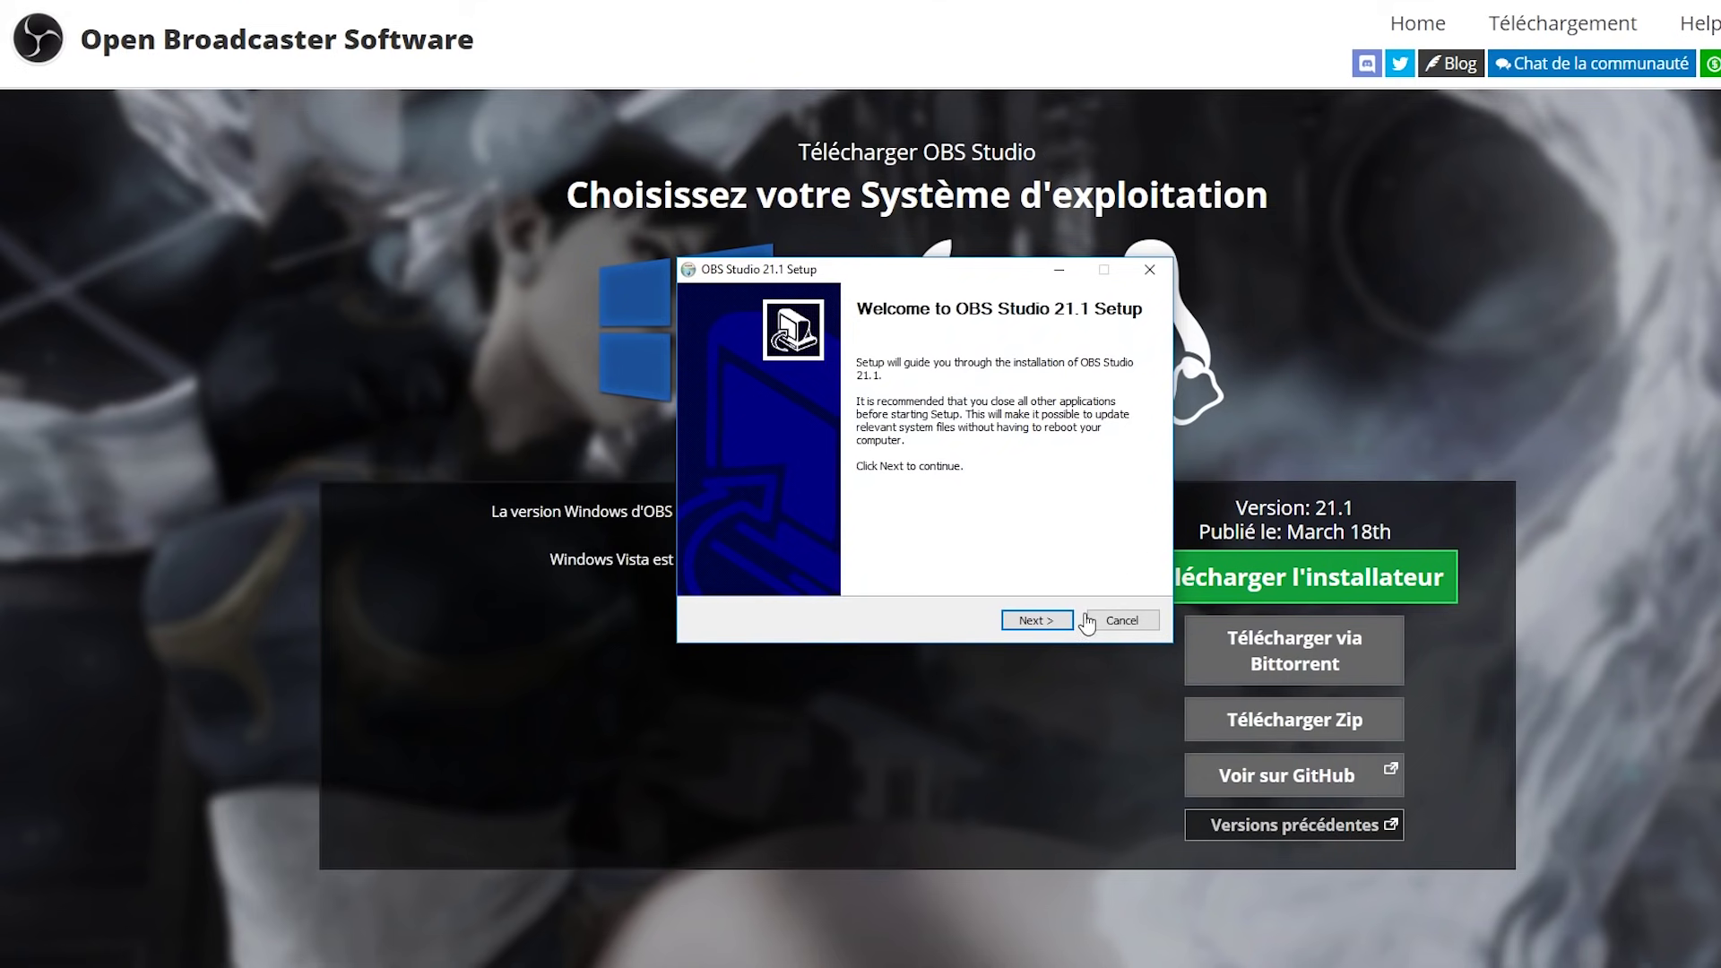
click(1037, 622)
click(1037, 622)
click(1038, 621)
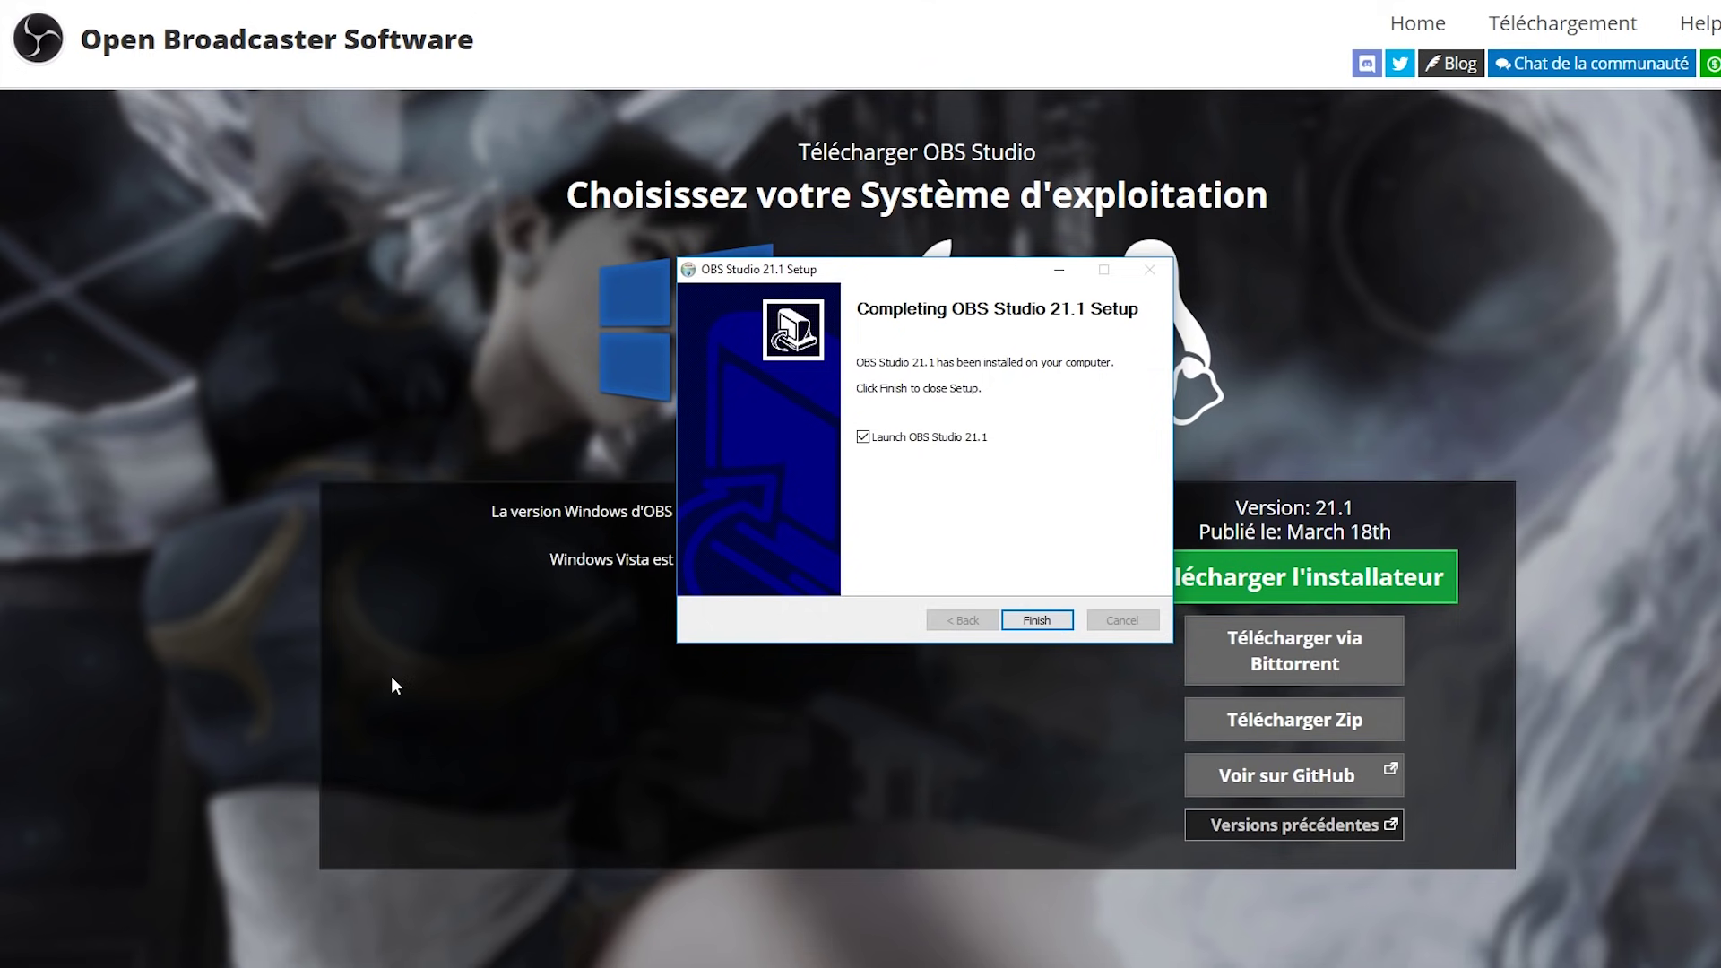
click(1038, 620)
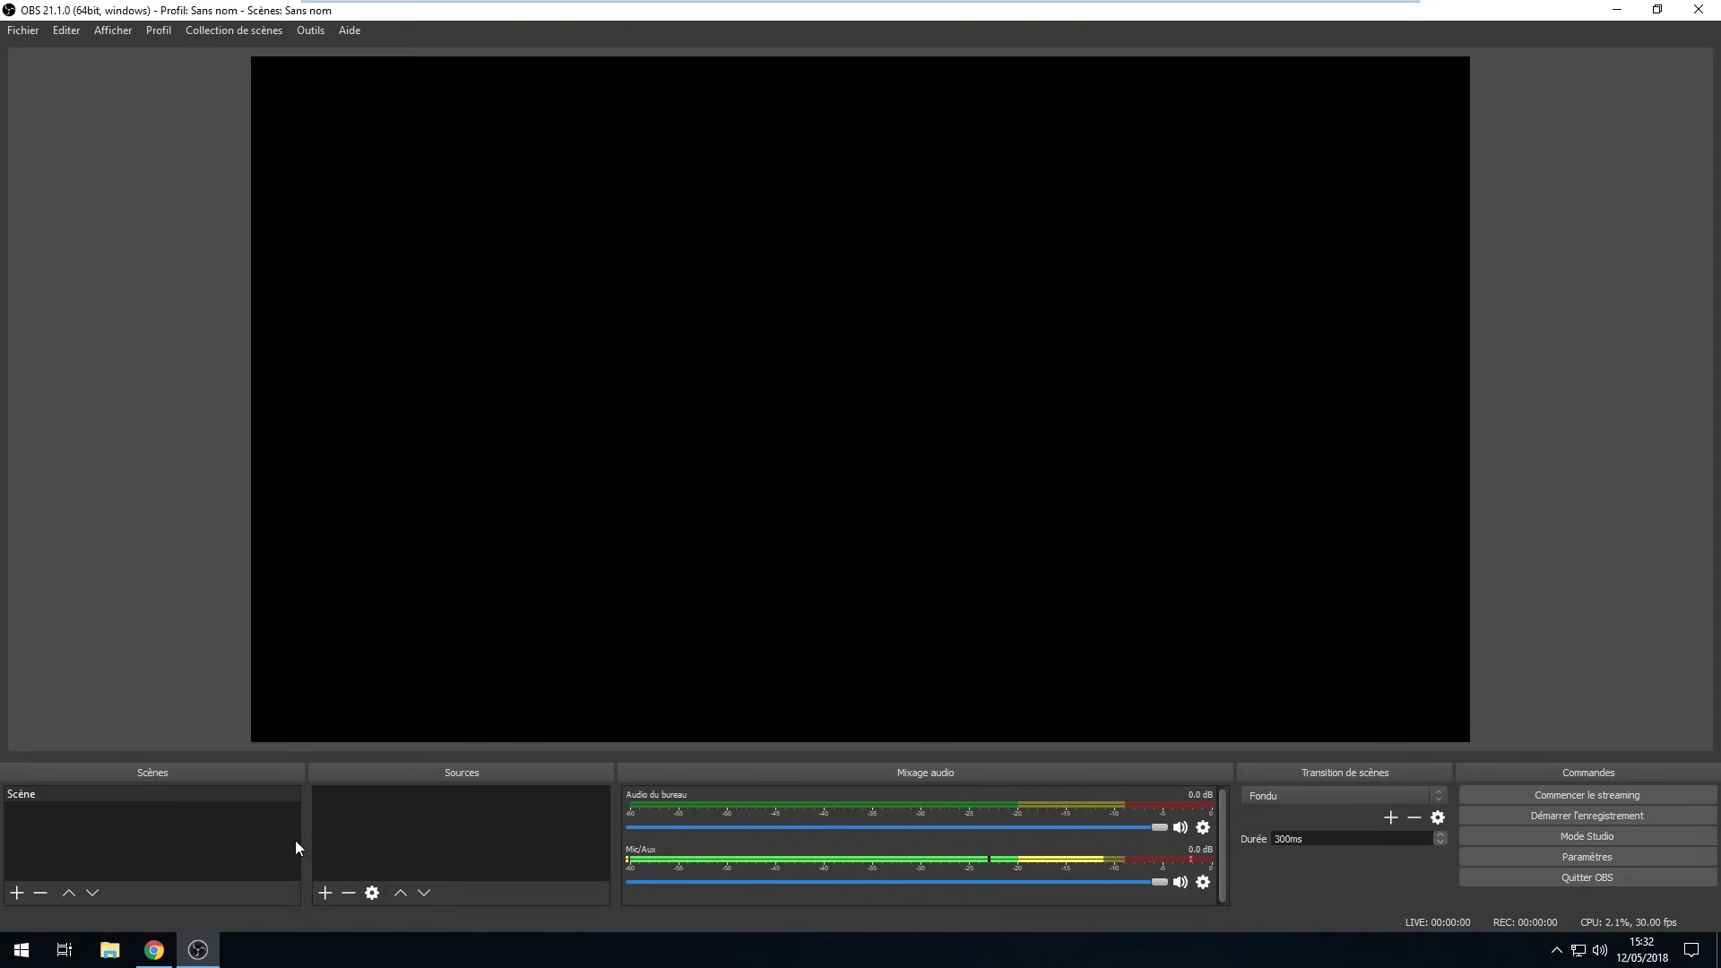
Add a new screen capture source (Capture d'écran) named Bureau to the scene
right_click(438, 843)
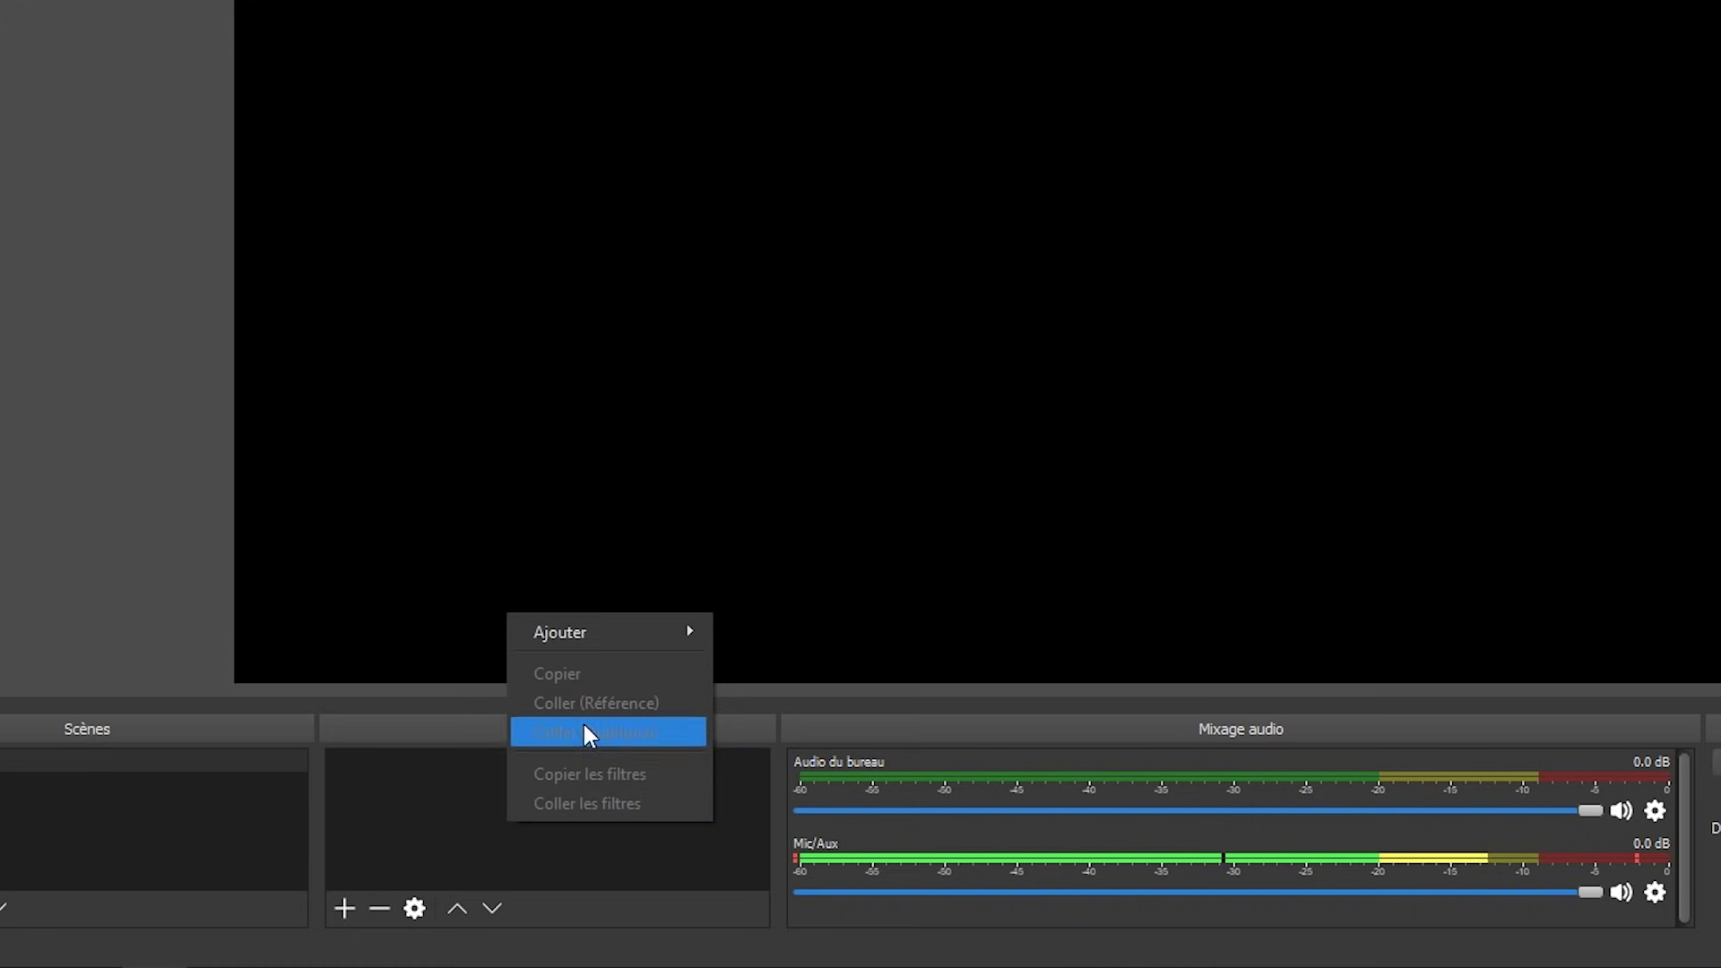
mouse_move(614, 642)
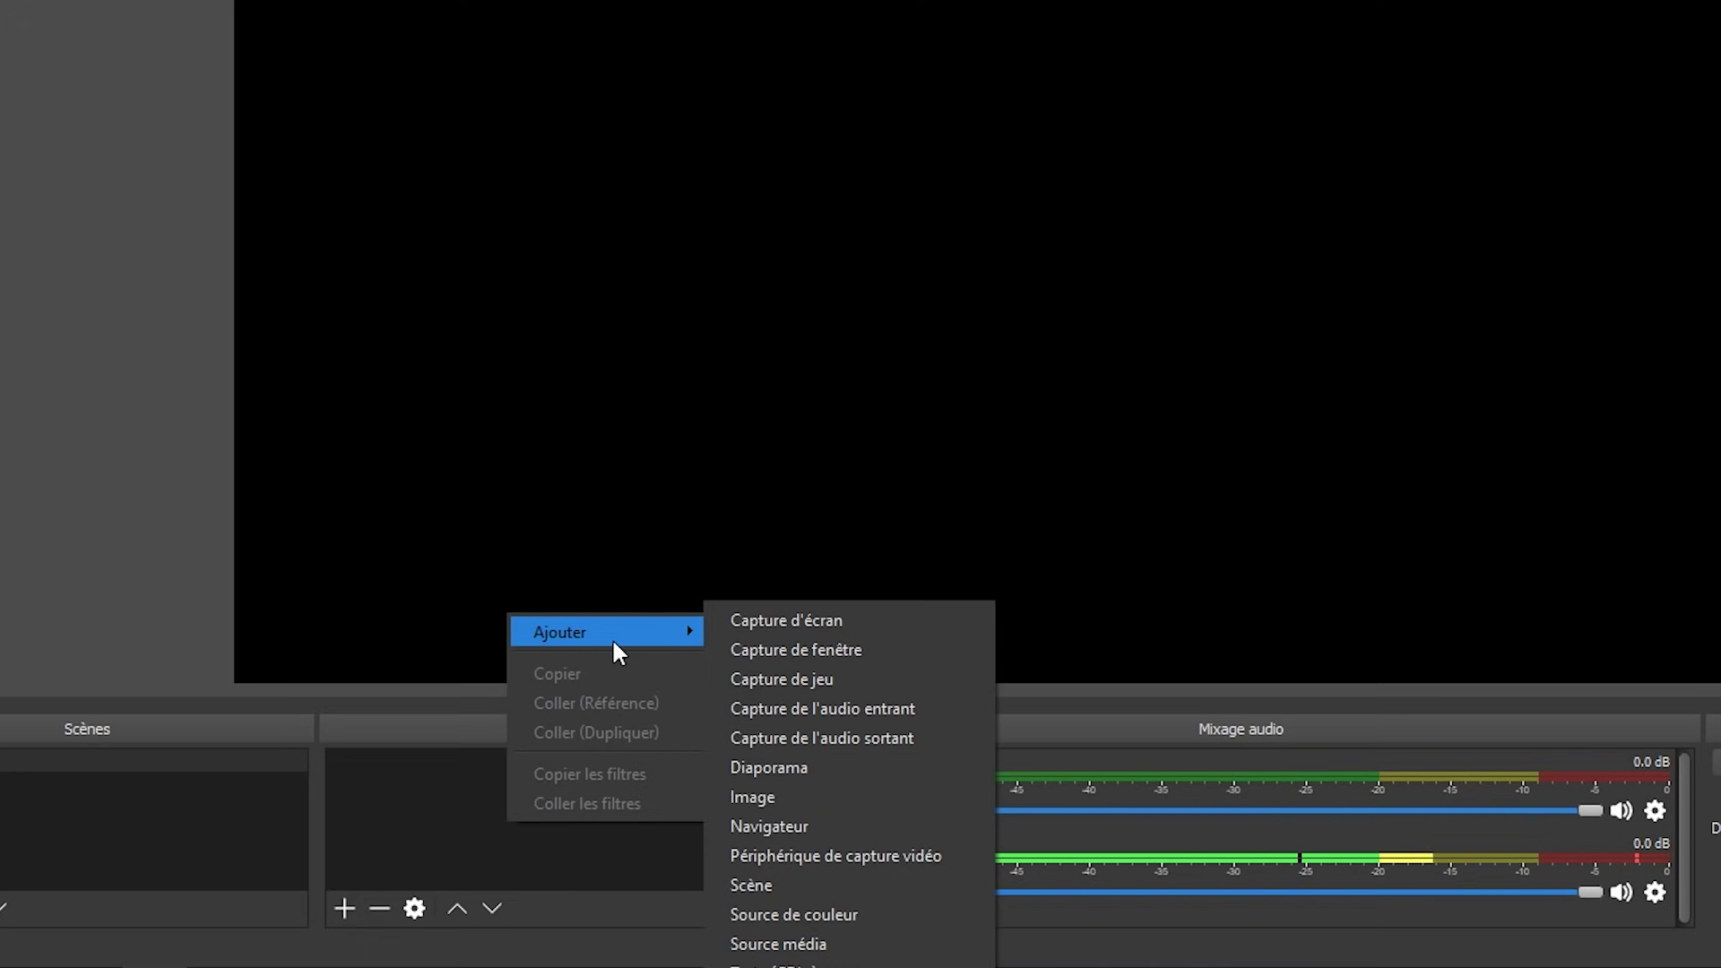
click(801, 625)
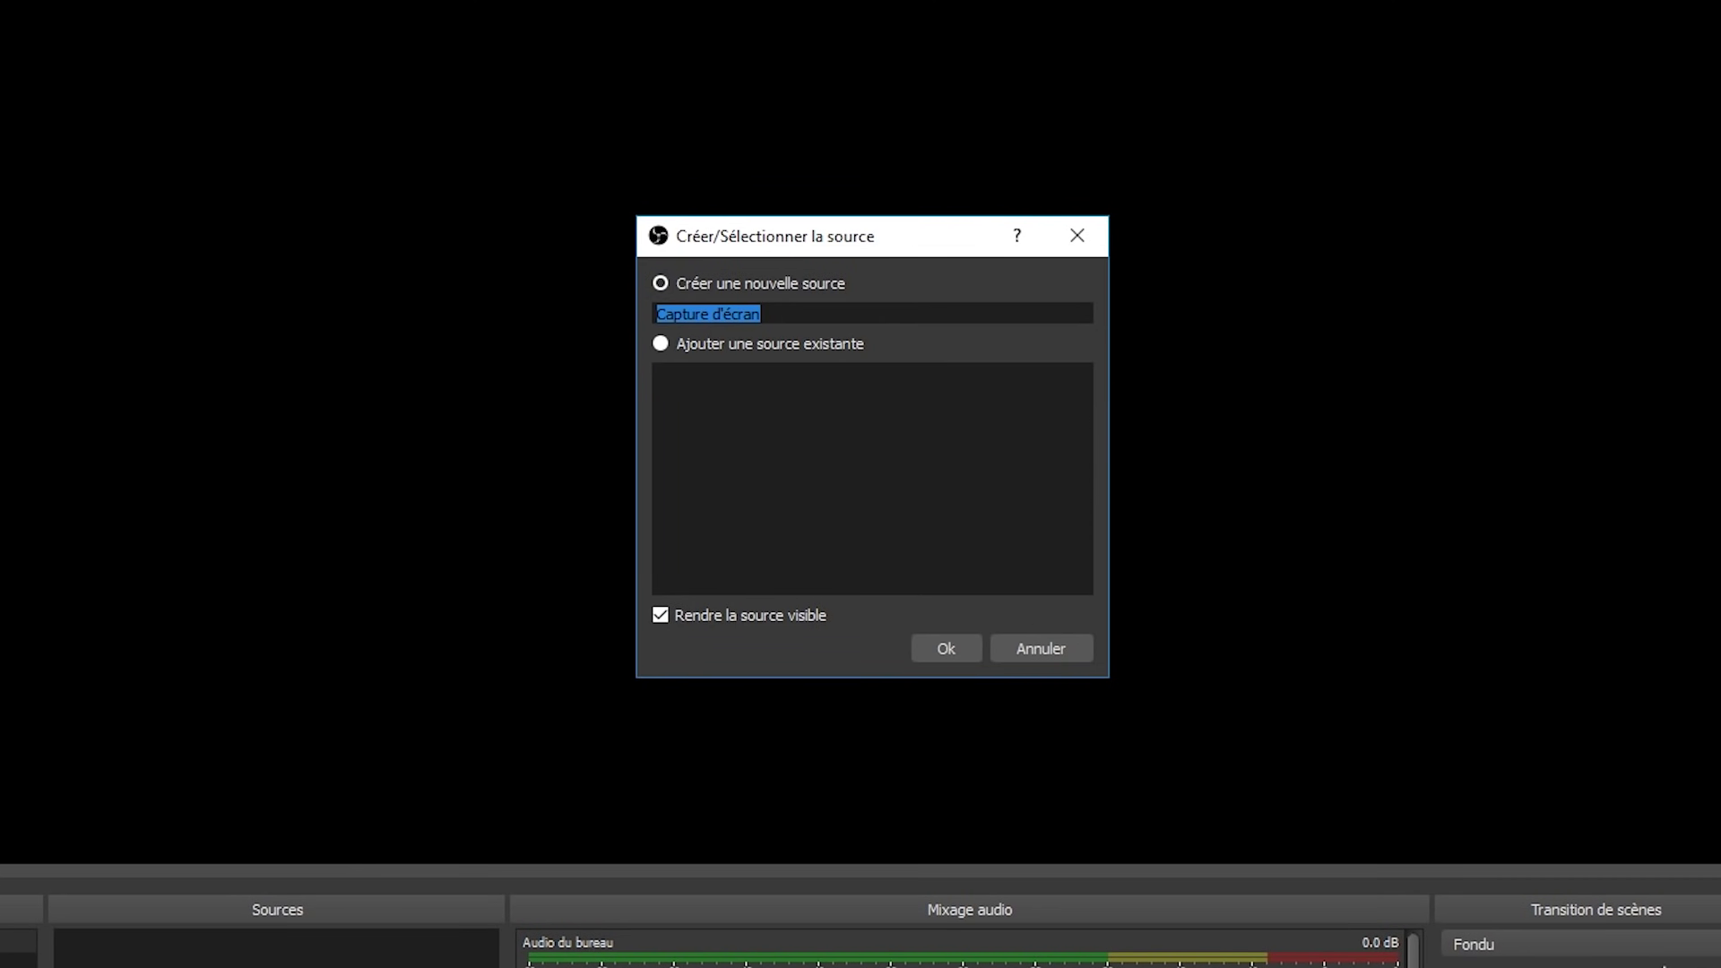
text(Bureau)
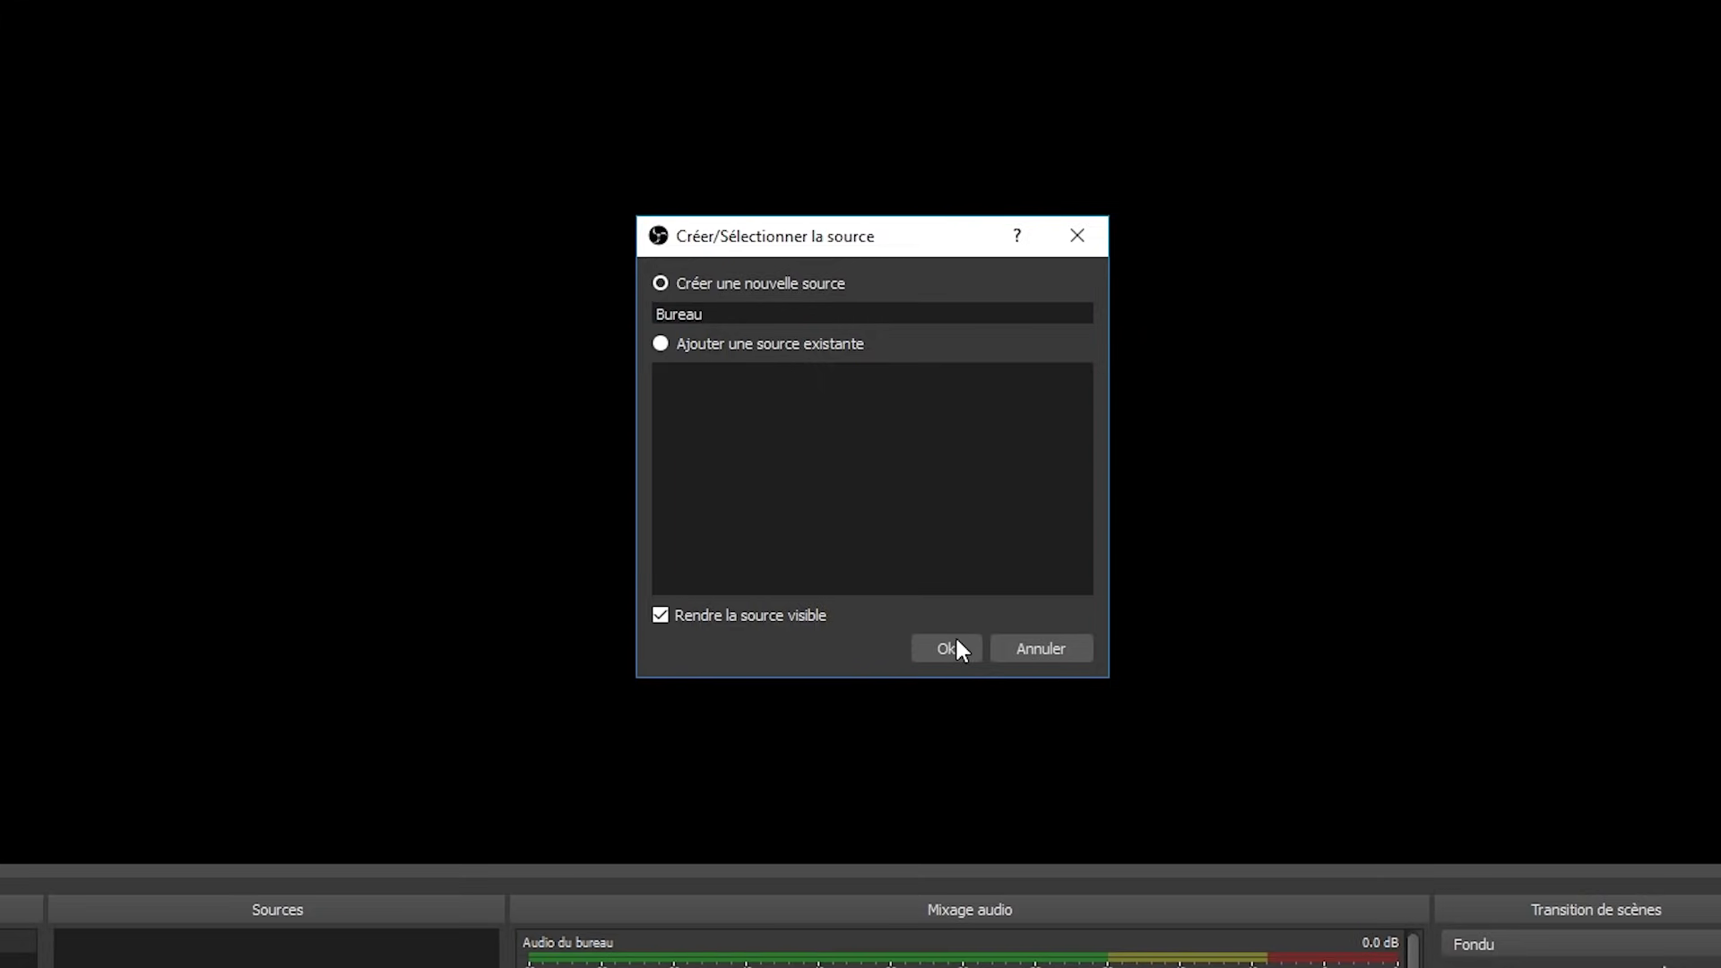
click(939, 651)
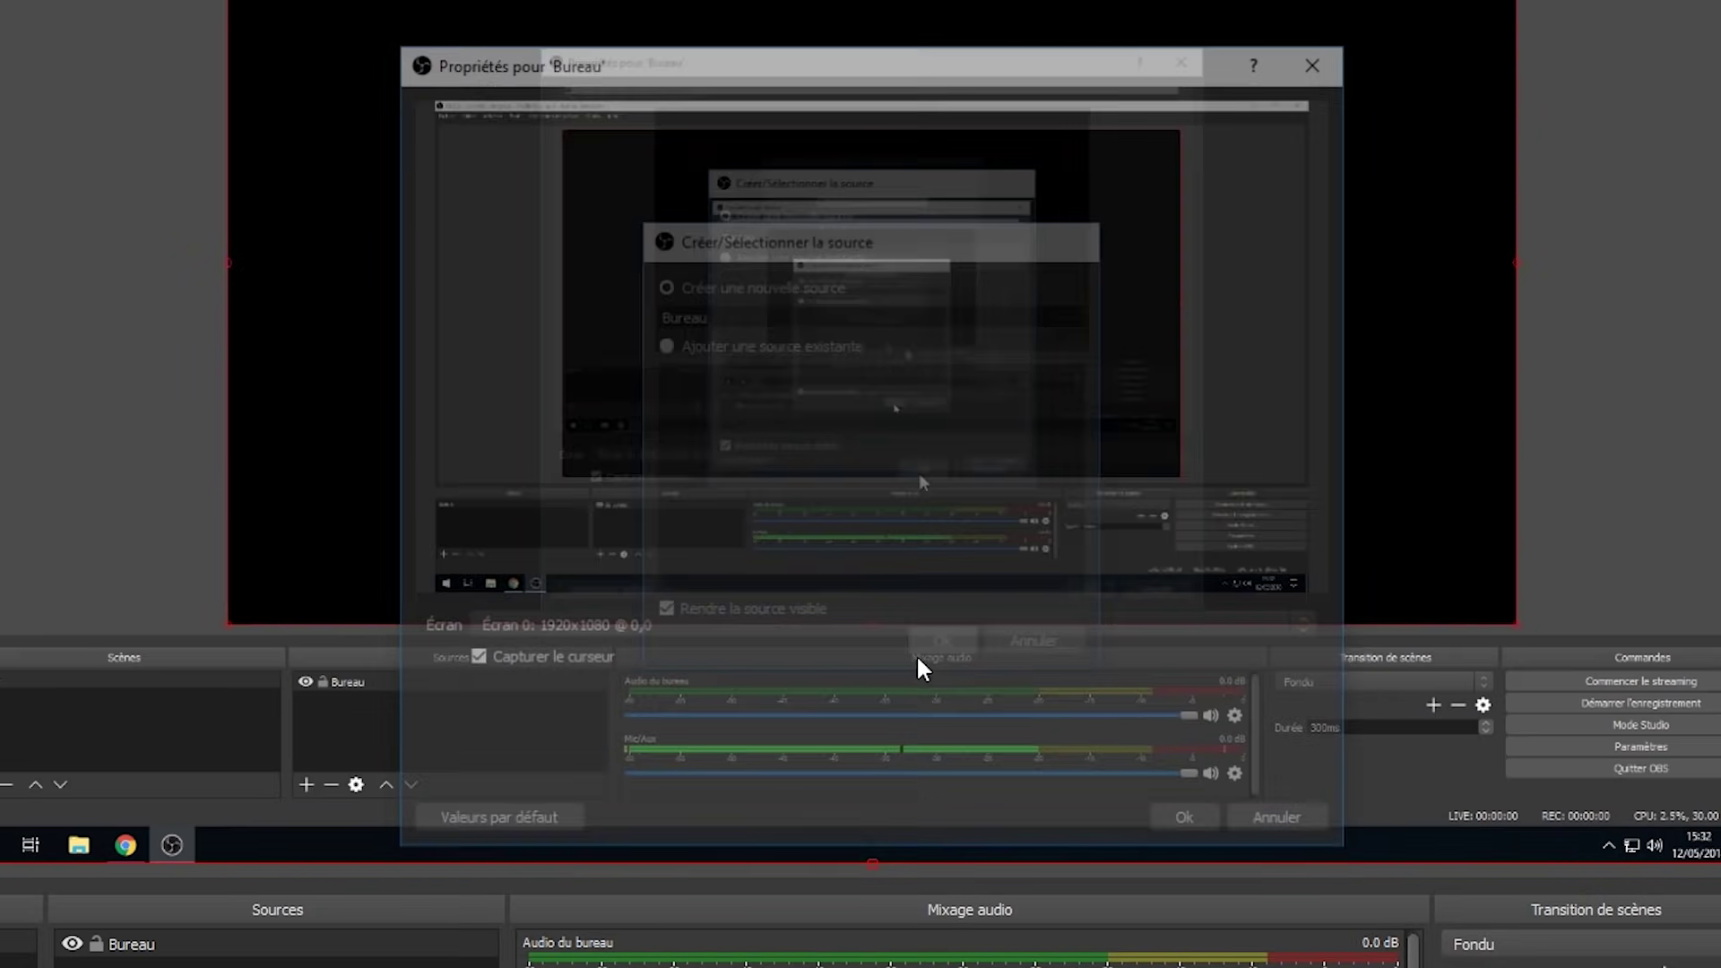
Set the Bureau source to capture Écran 0: 1920x1080 with the cursor included, and confirm its properties
click(538, 631)
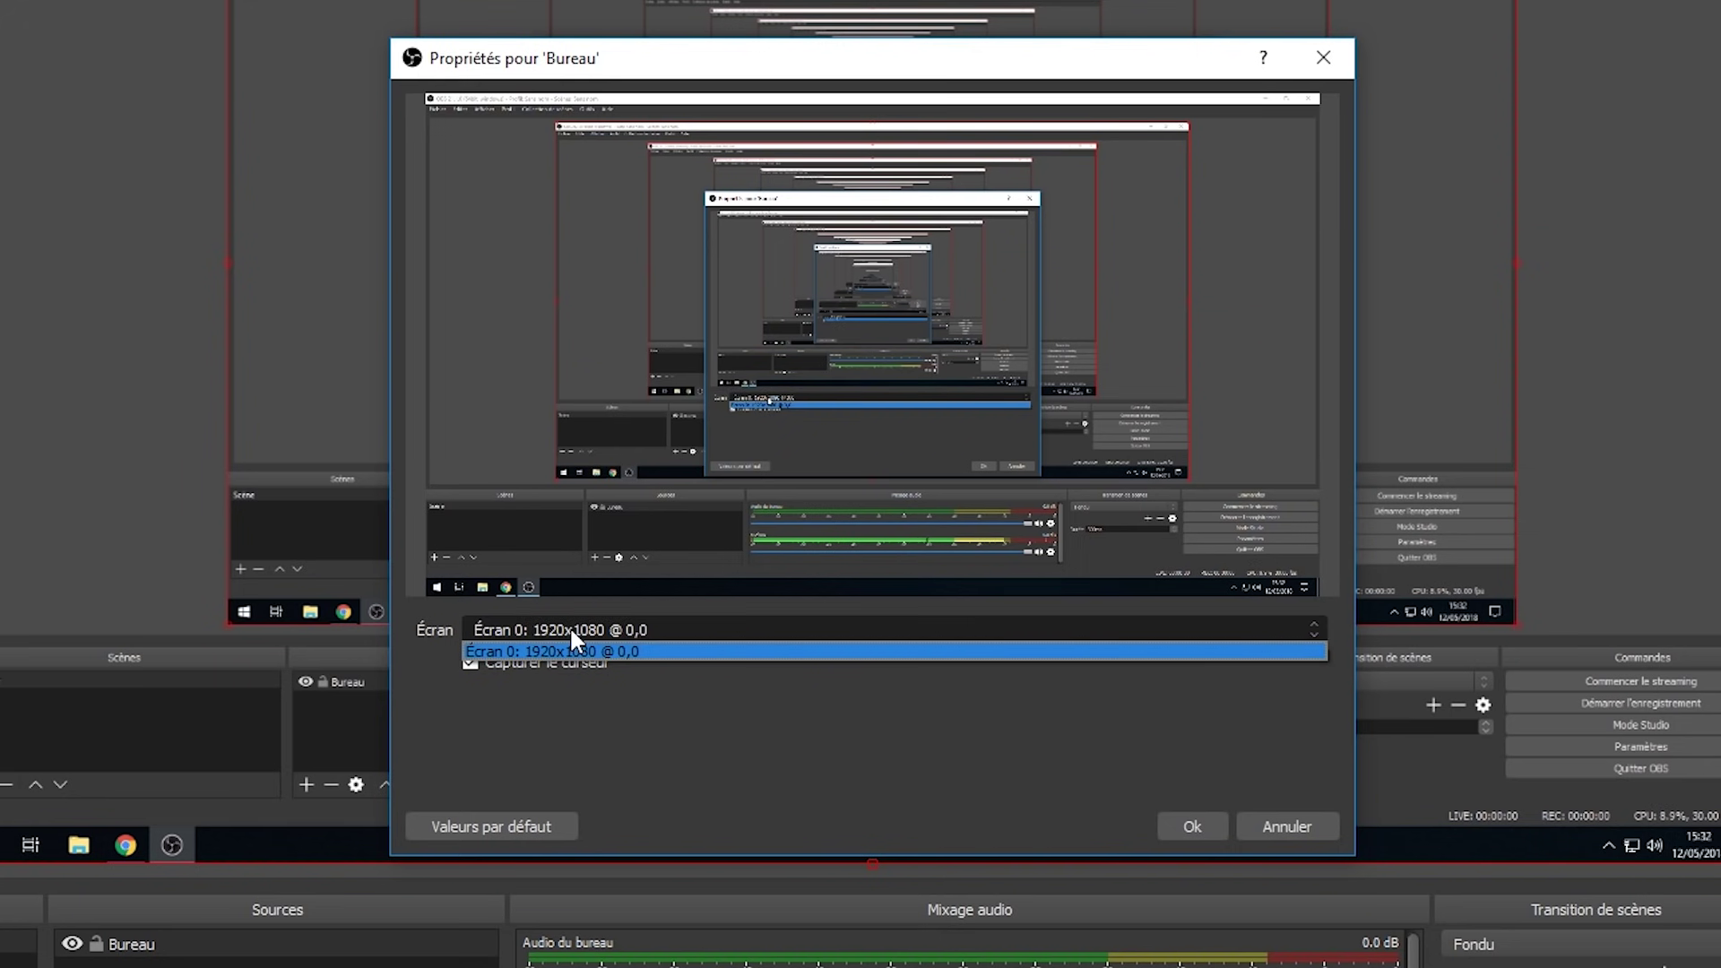
click(554, 652)
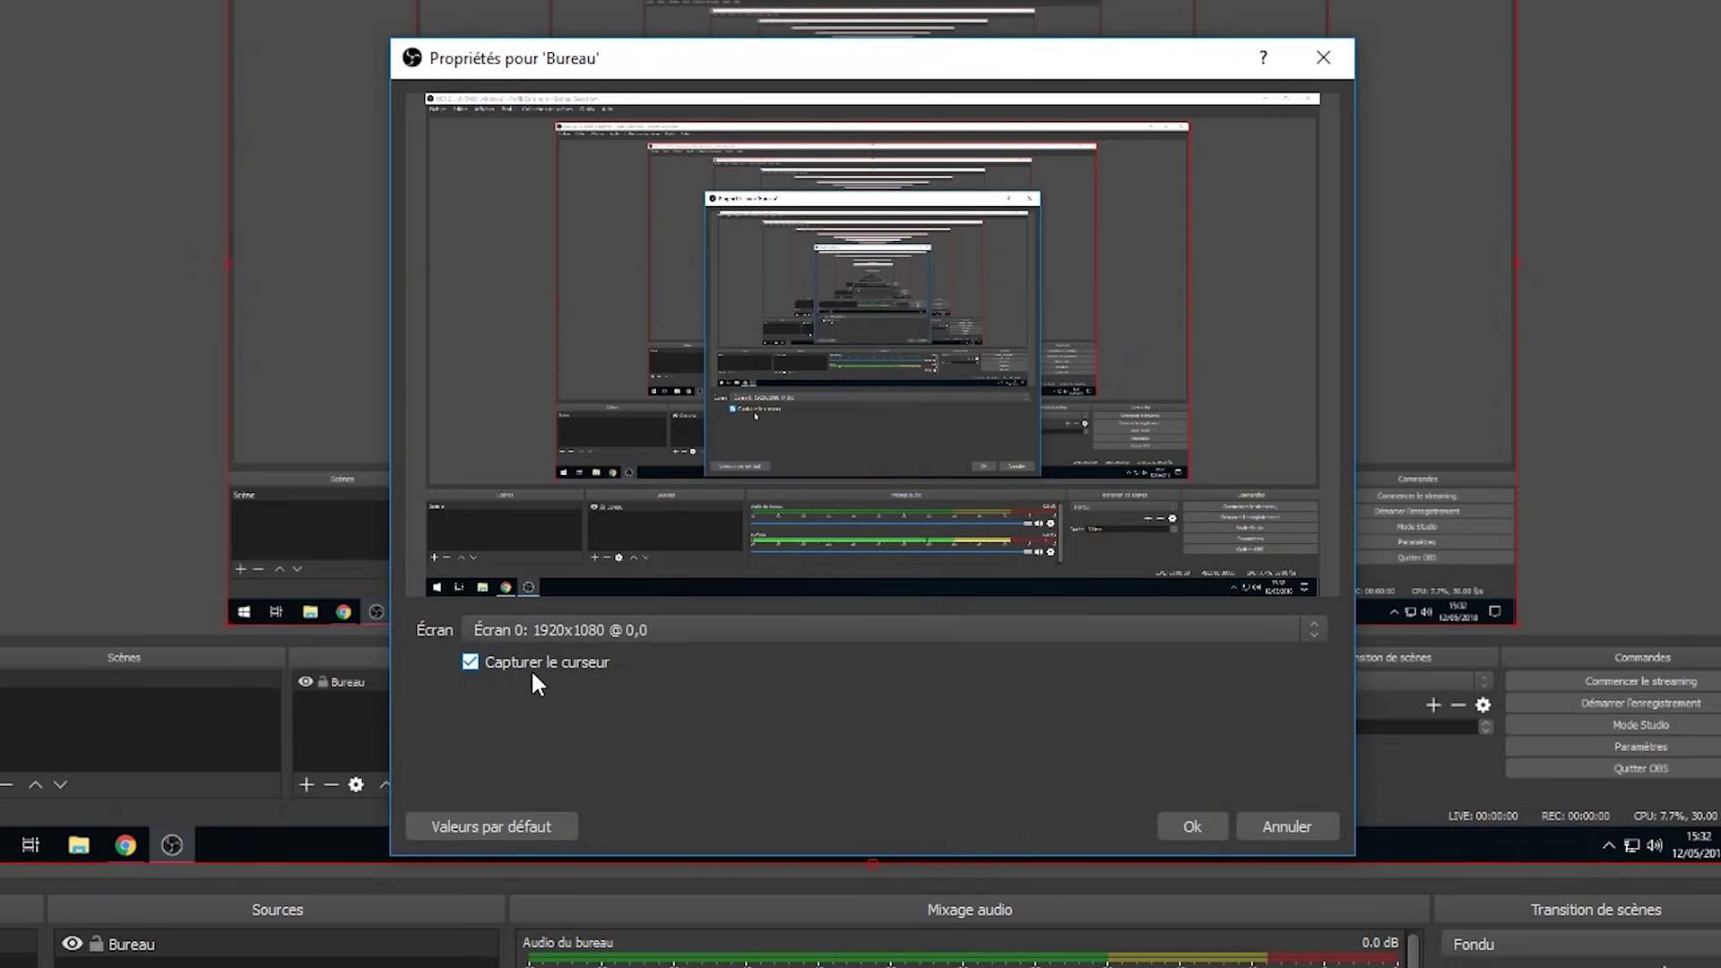
click(690, 630)
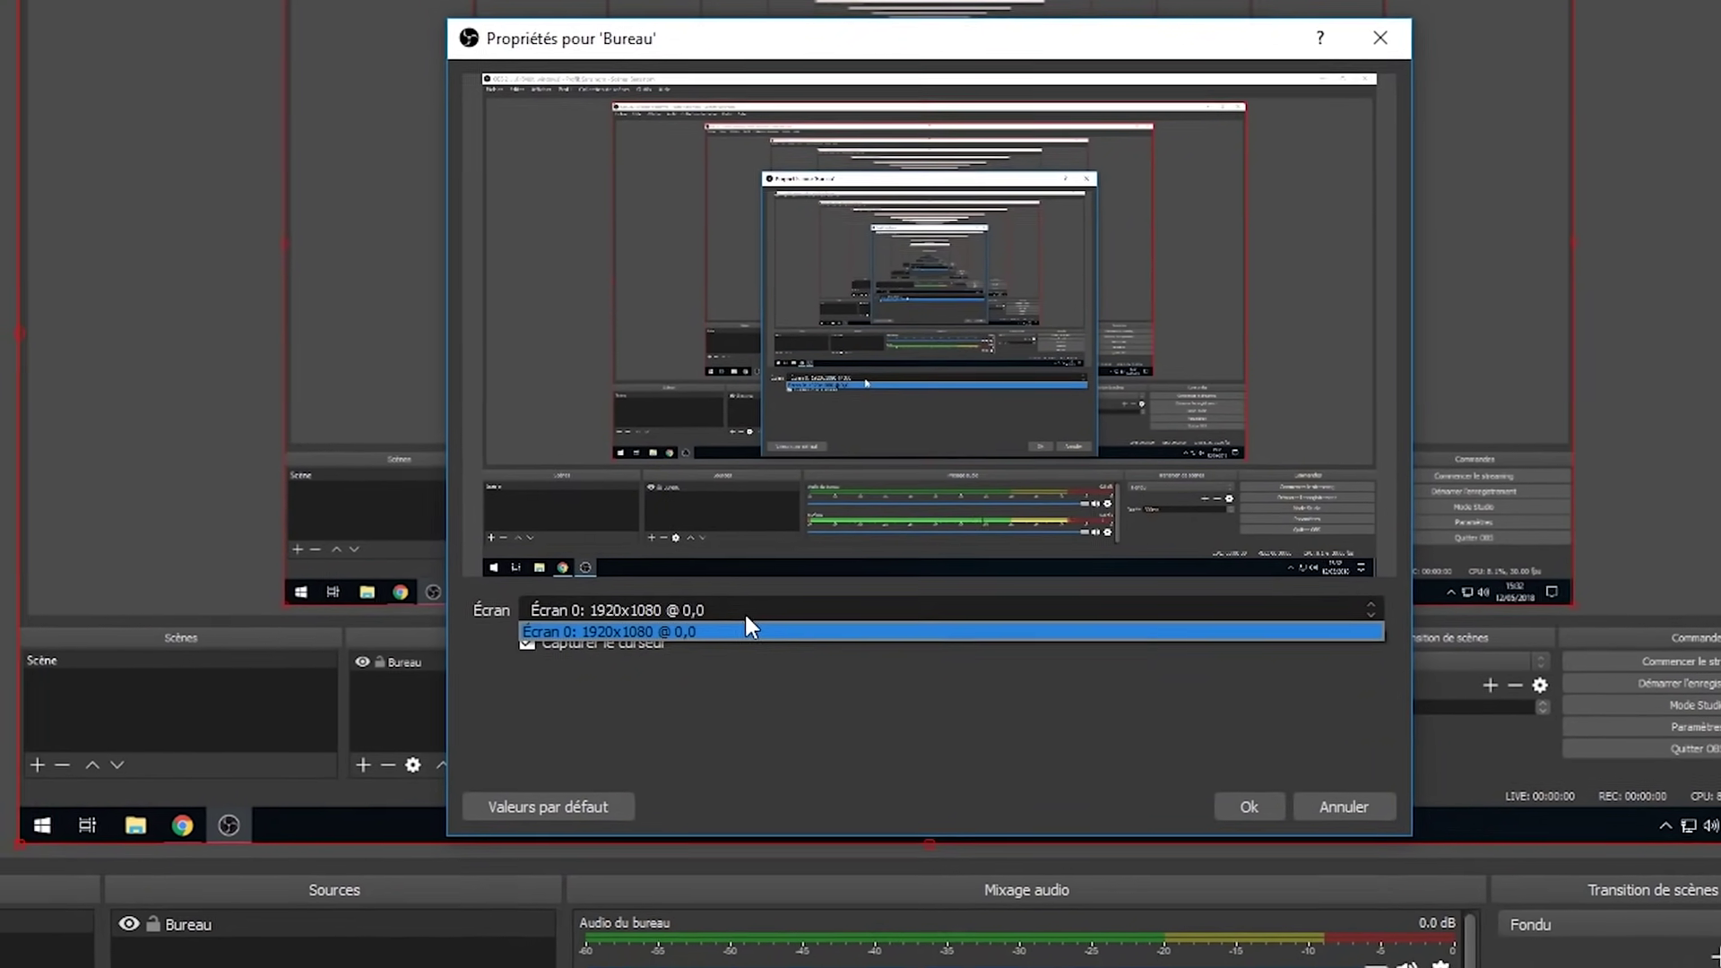
click(748, 631)
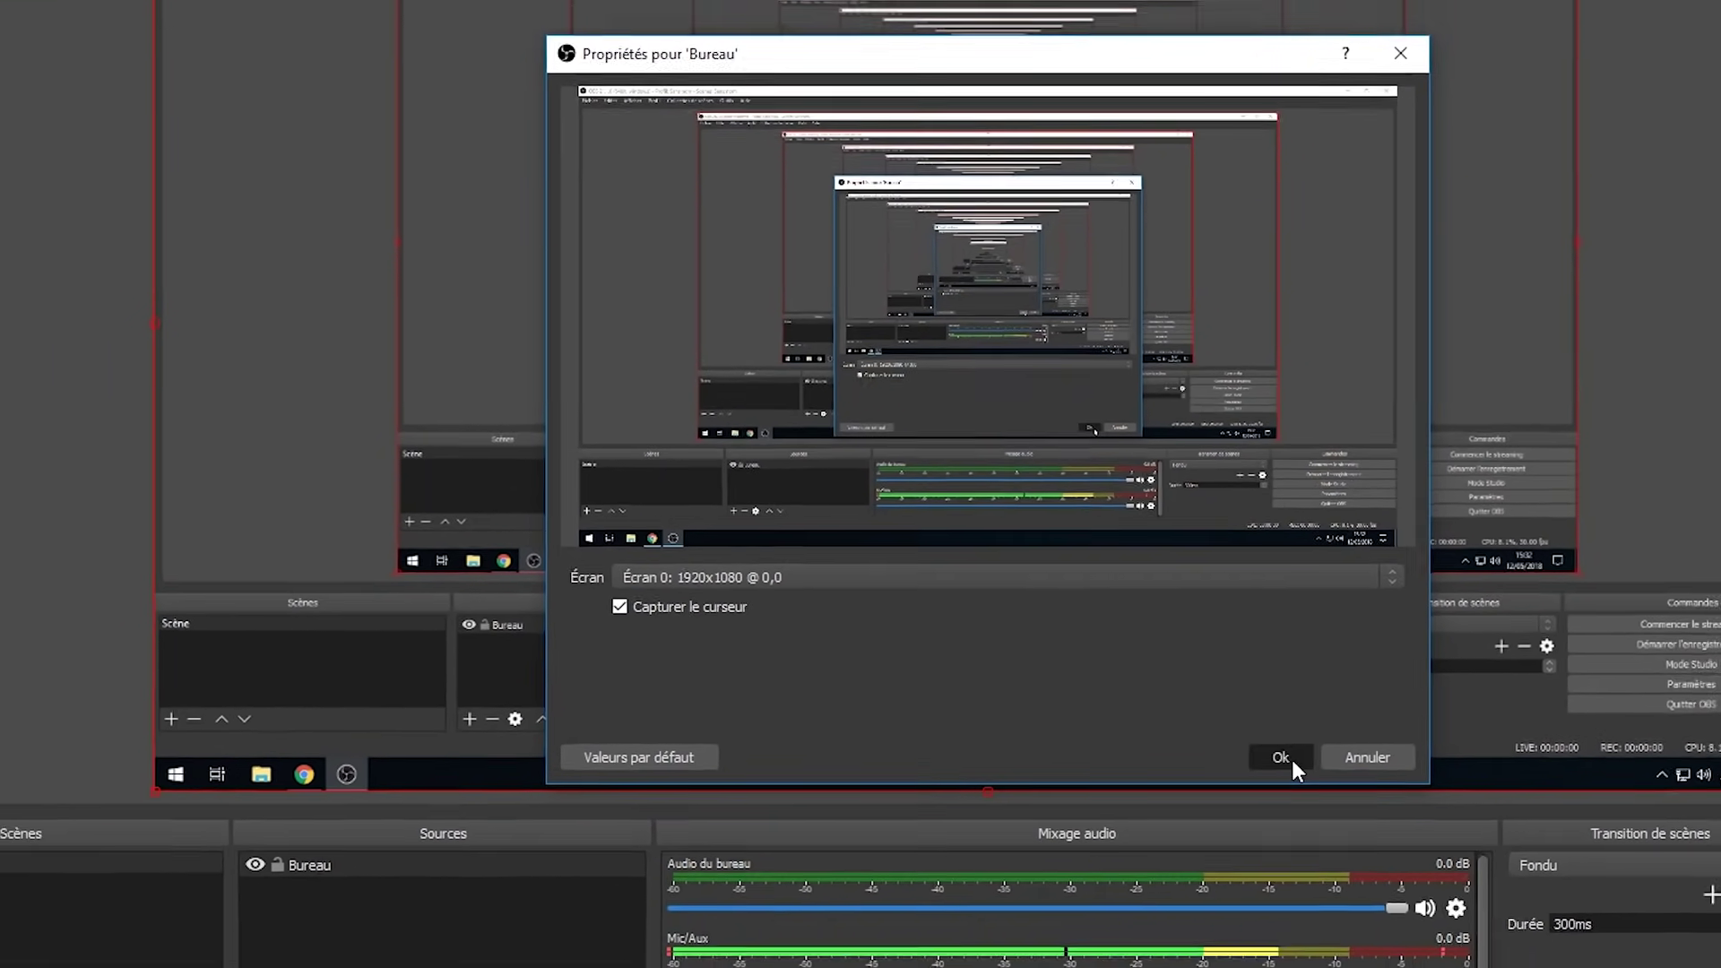
click(1248, 807)
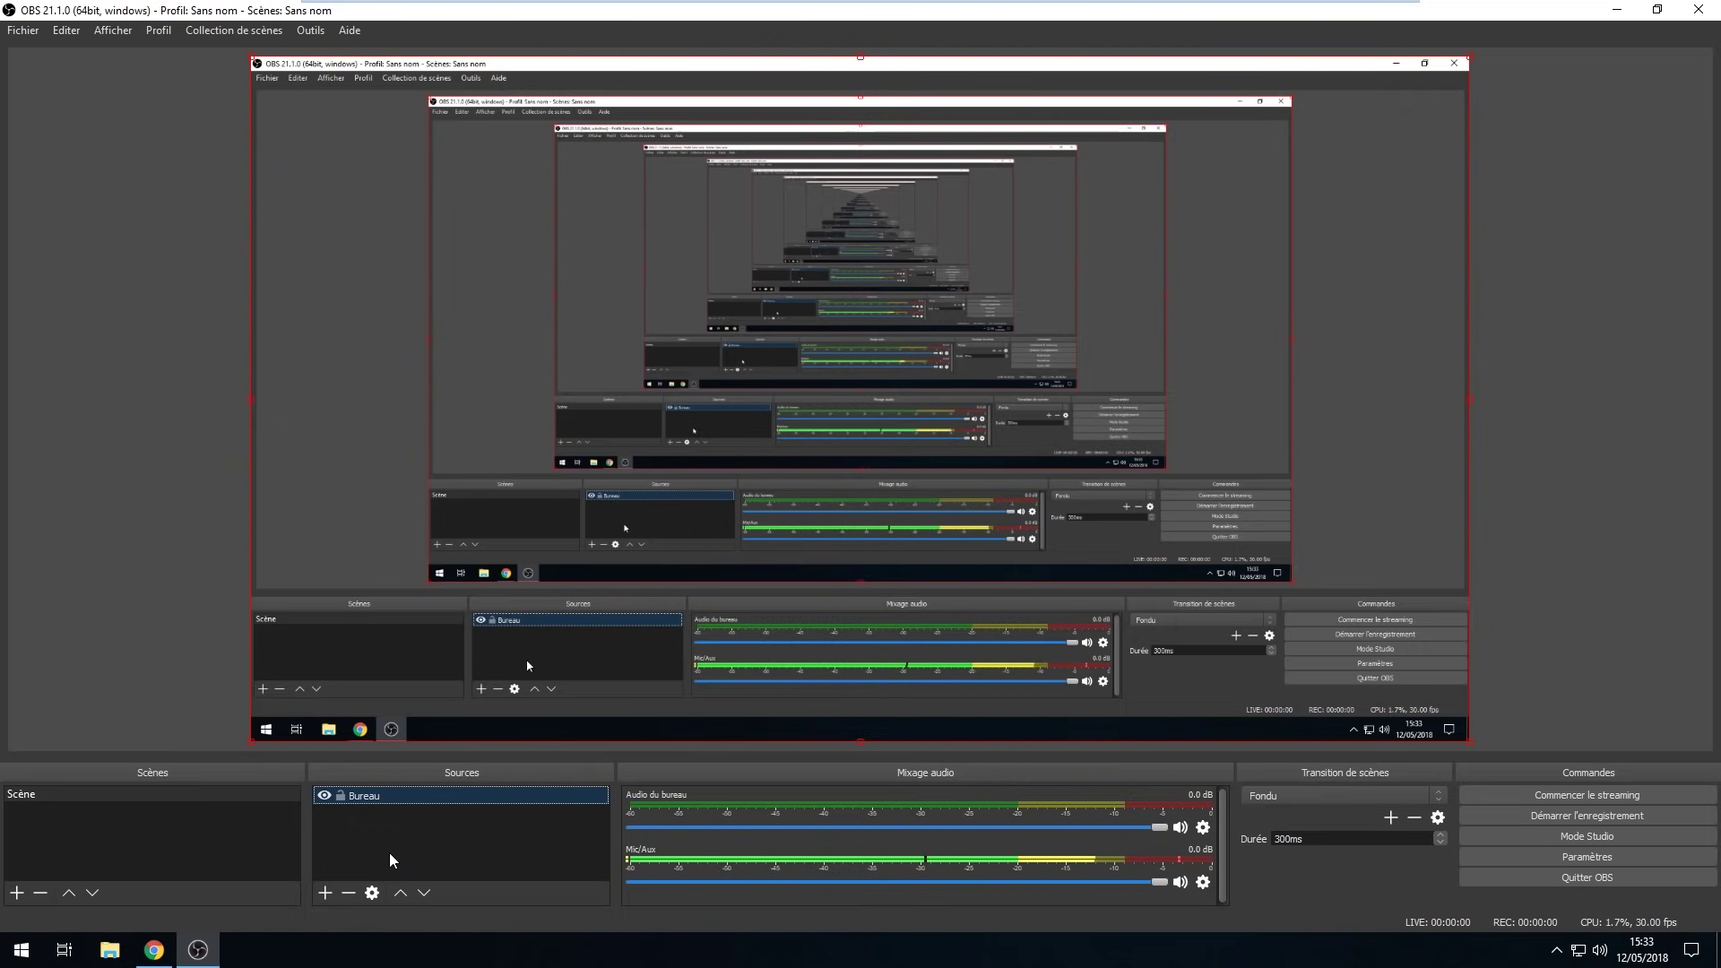
Add a new game capture source (Capture de jeu) named Jeu to the scene
right_click(362, 846)
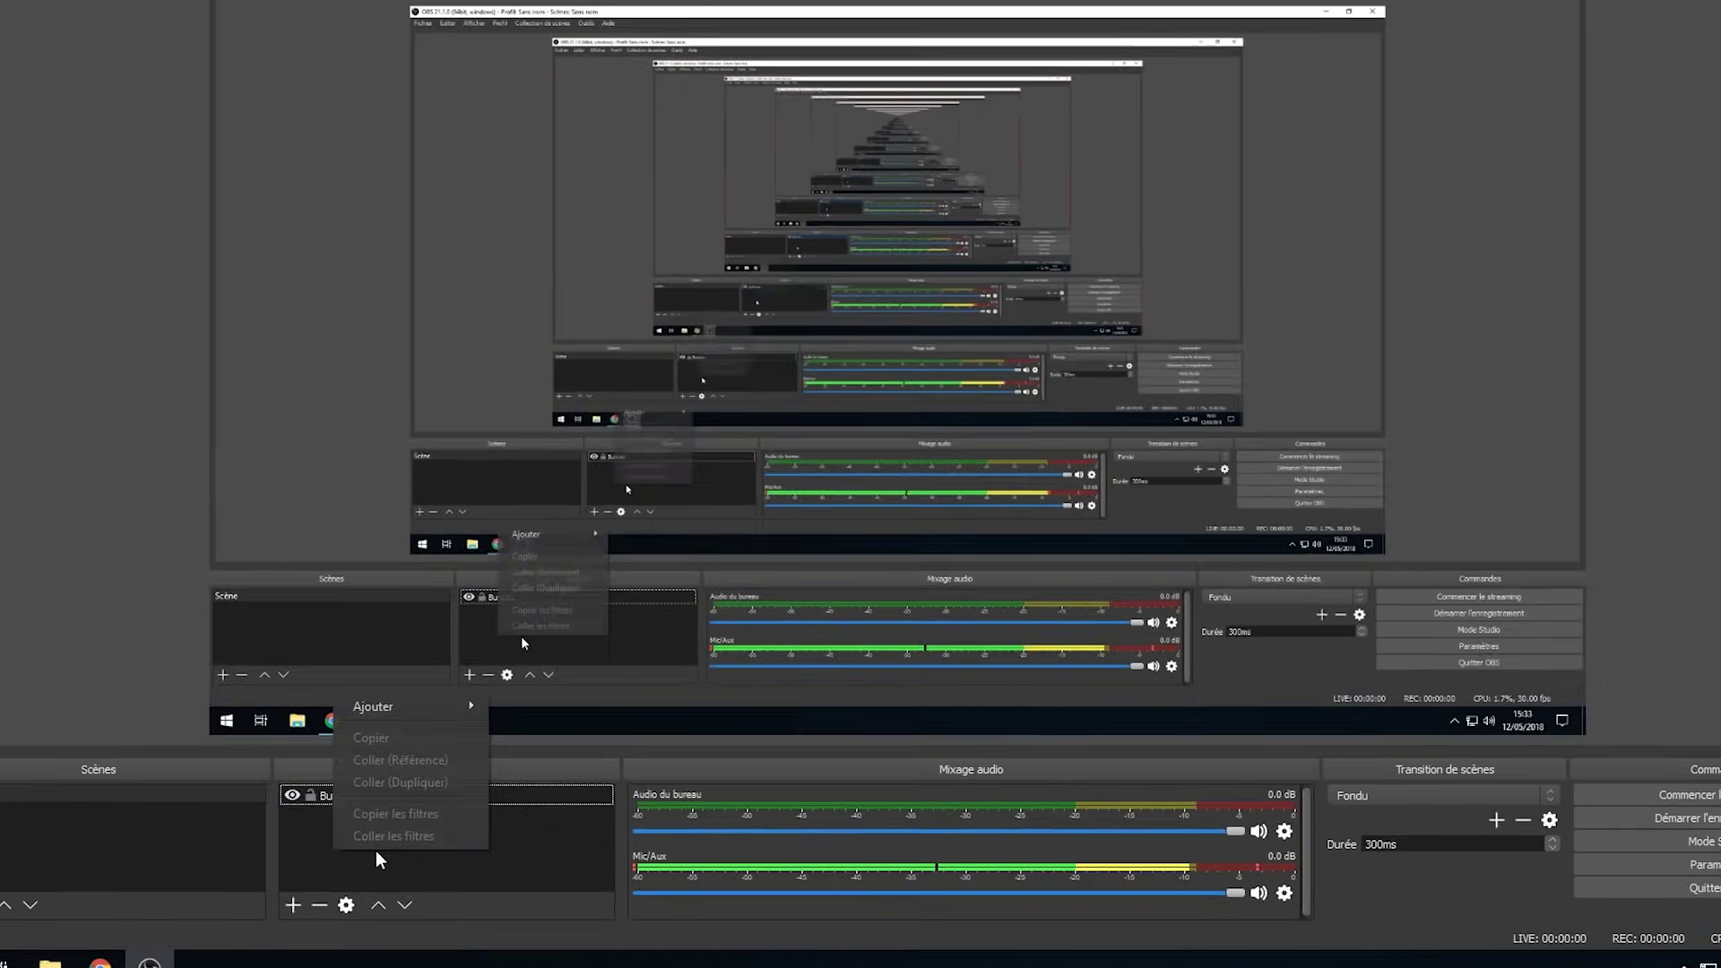
mouse_move(443, 721)
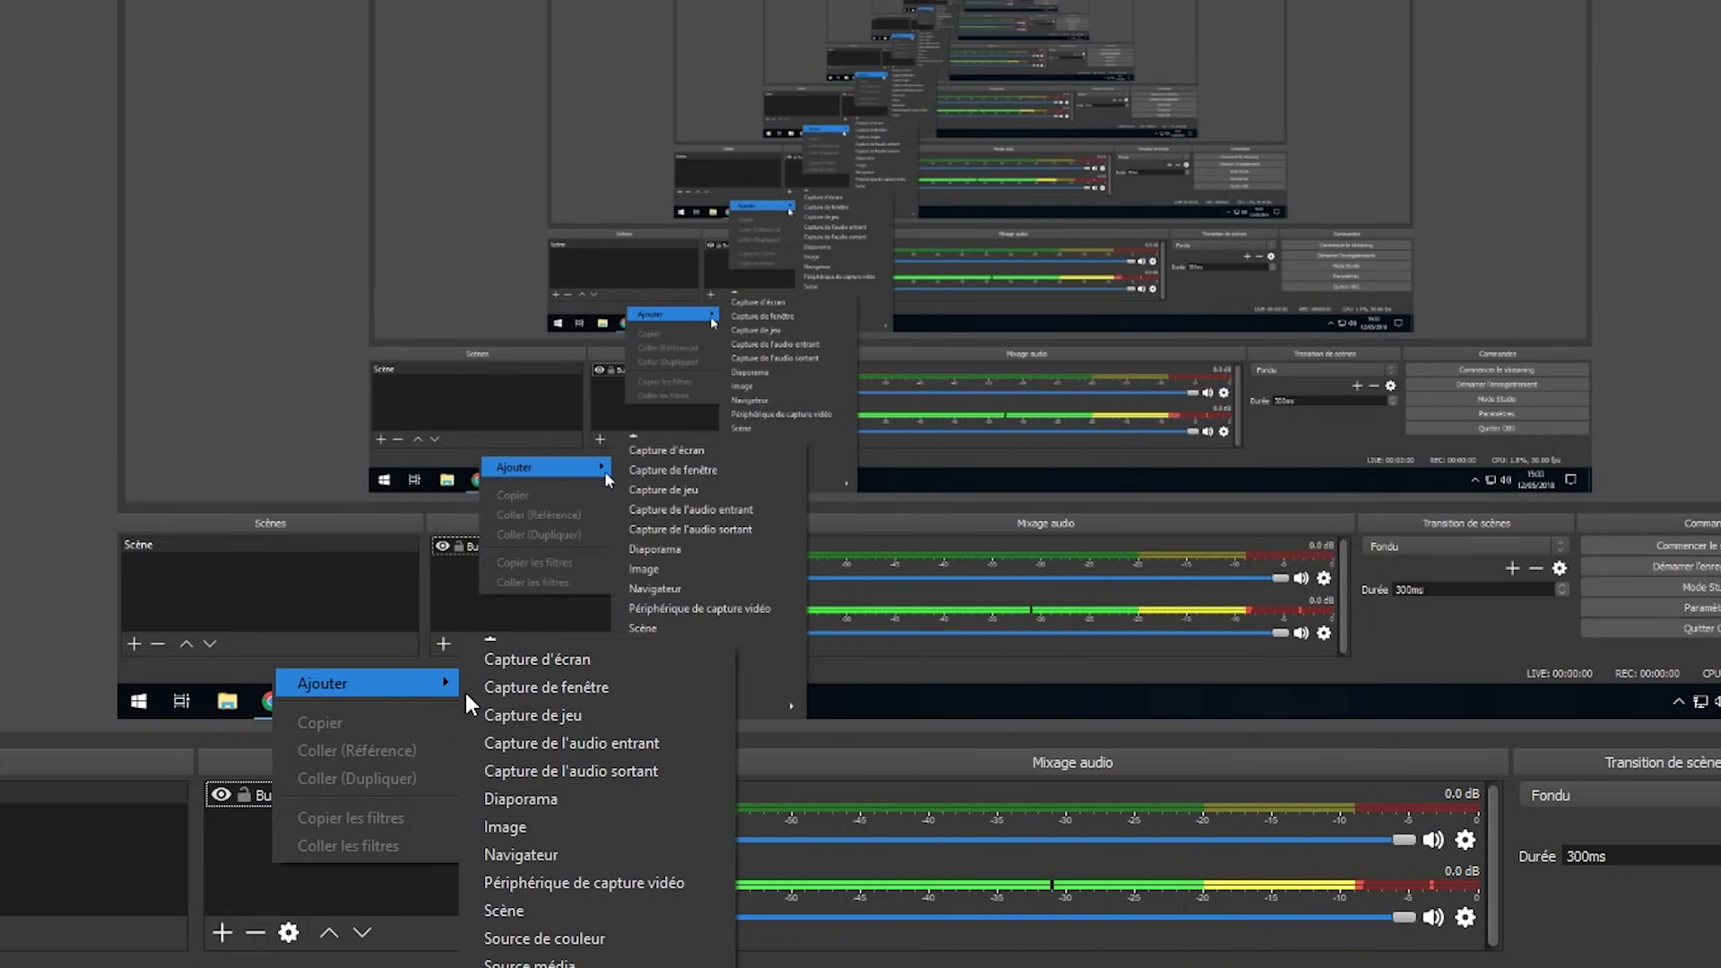
click(590, 721)
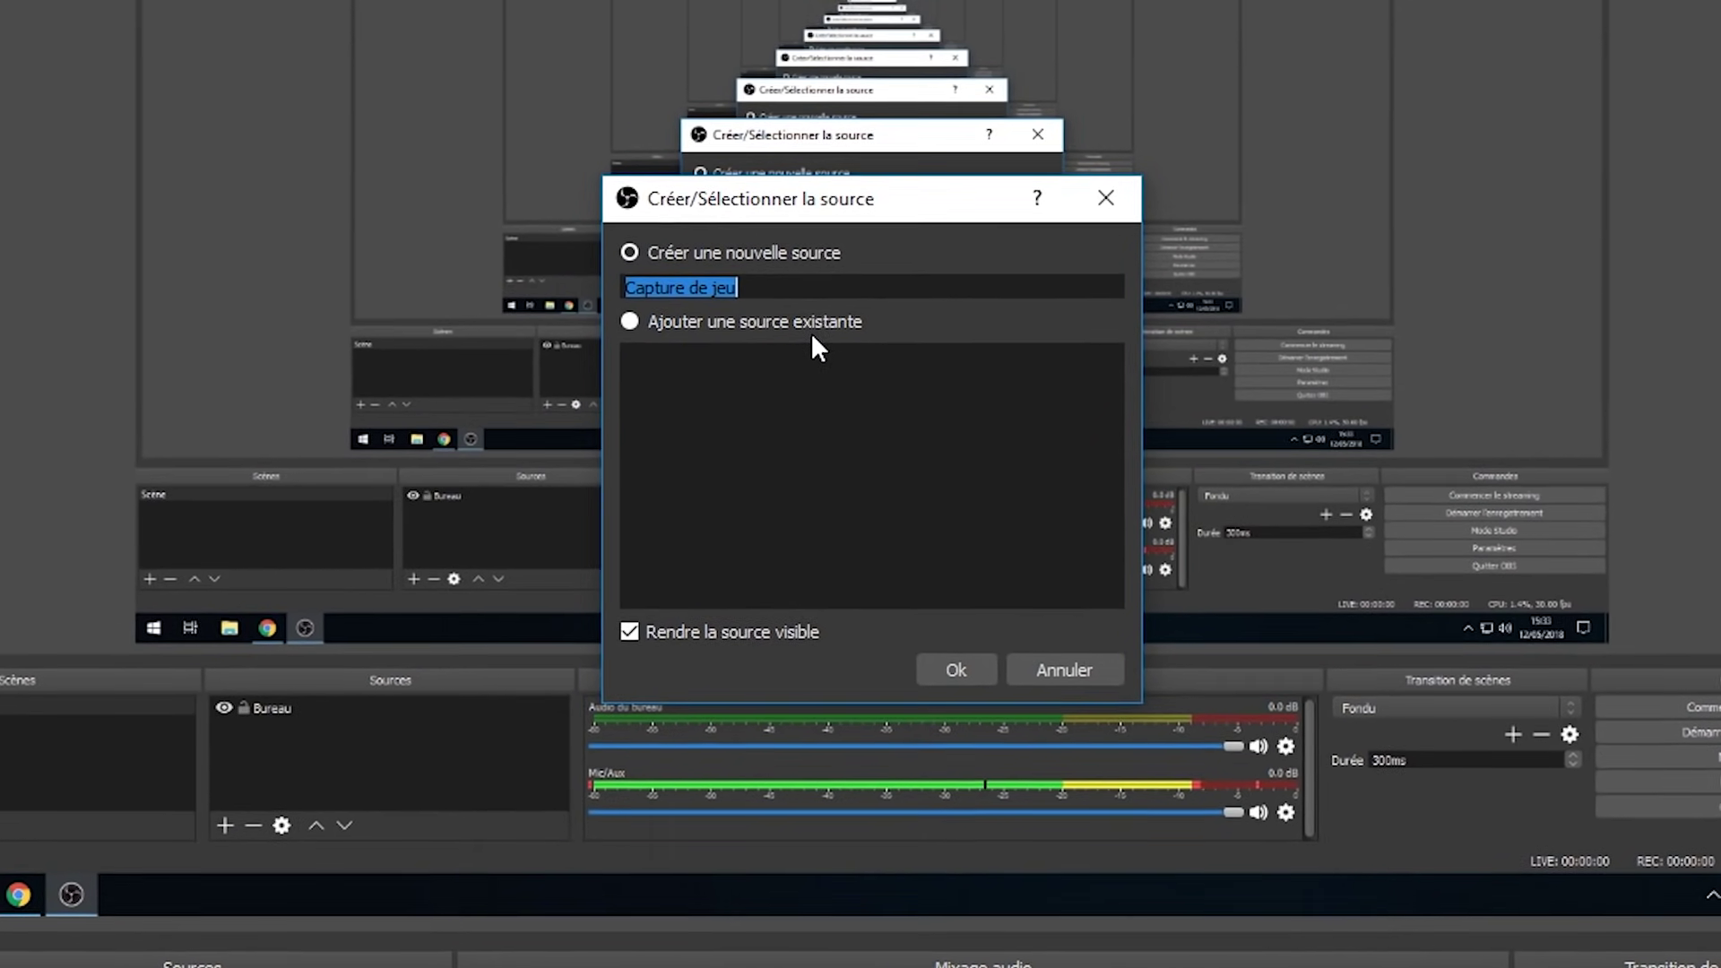
text(Jeu)
click(973, 672)
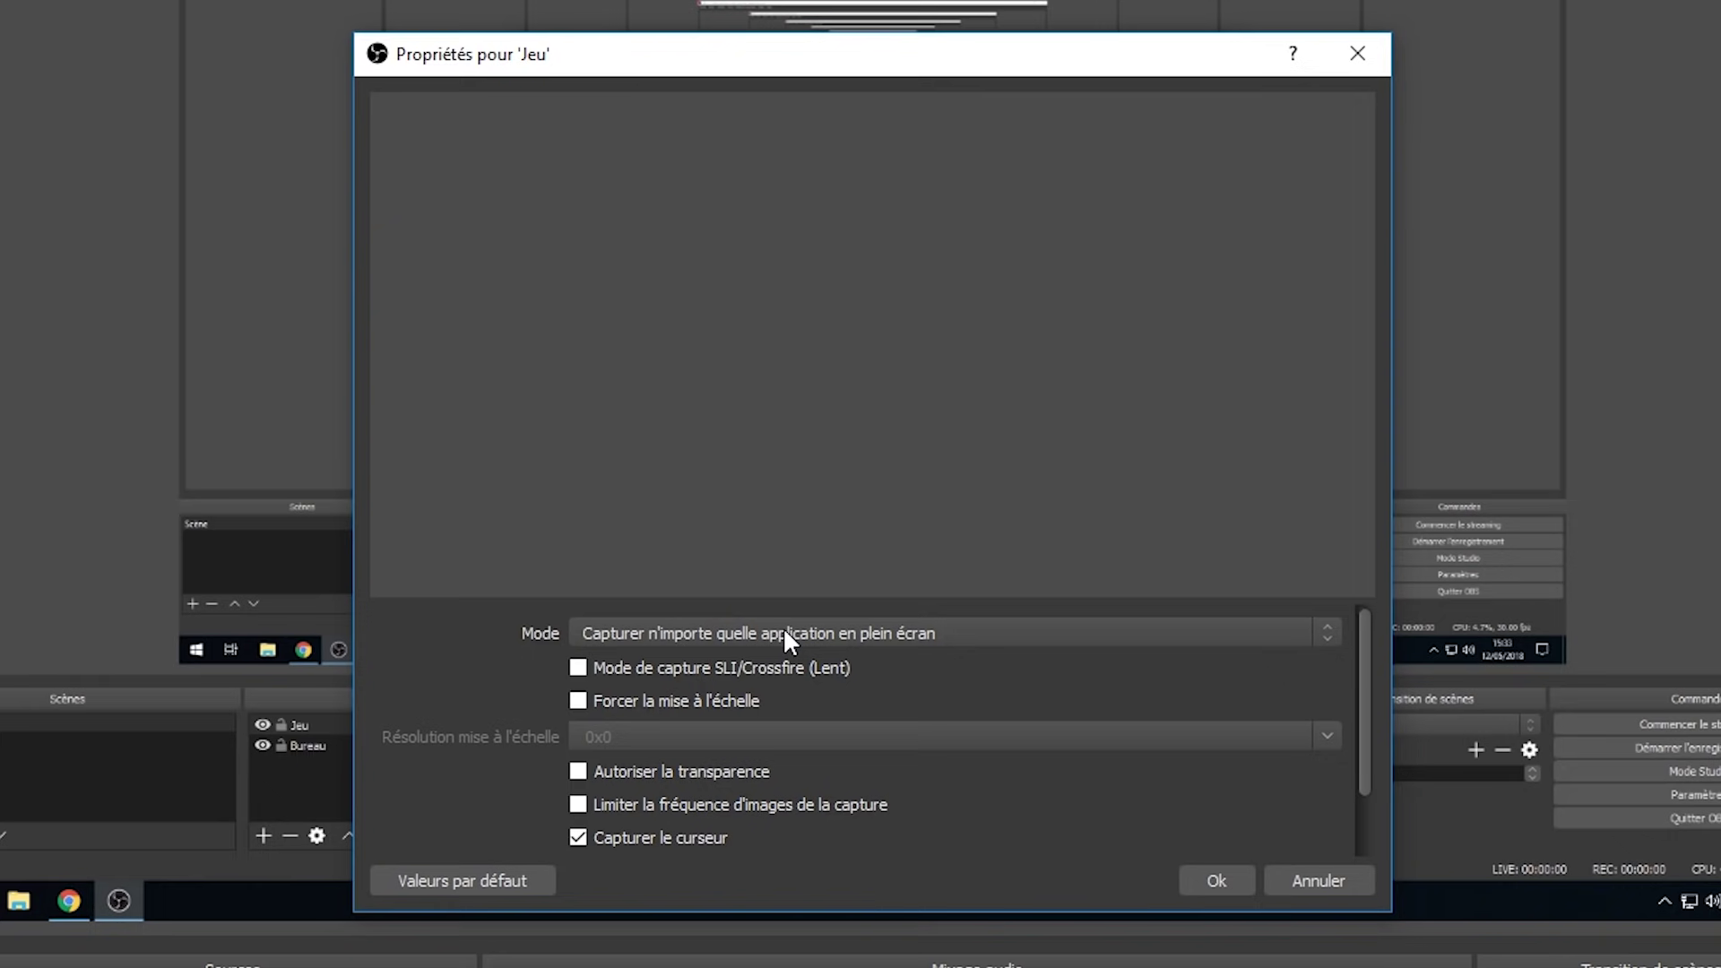
Set the Jeu source's mode to "Capturer n'importe quelle application en plein écran" and confirm its properties
click(785, 635)
click(800, 637)
click(865, 632)
click(863, 657)
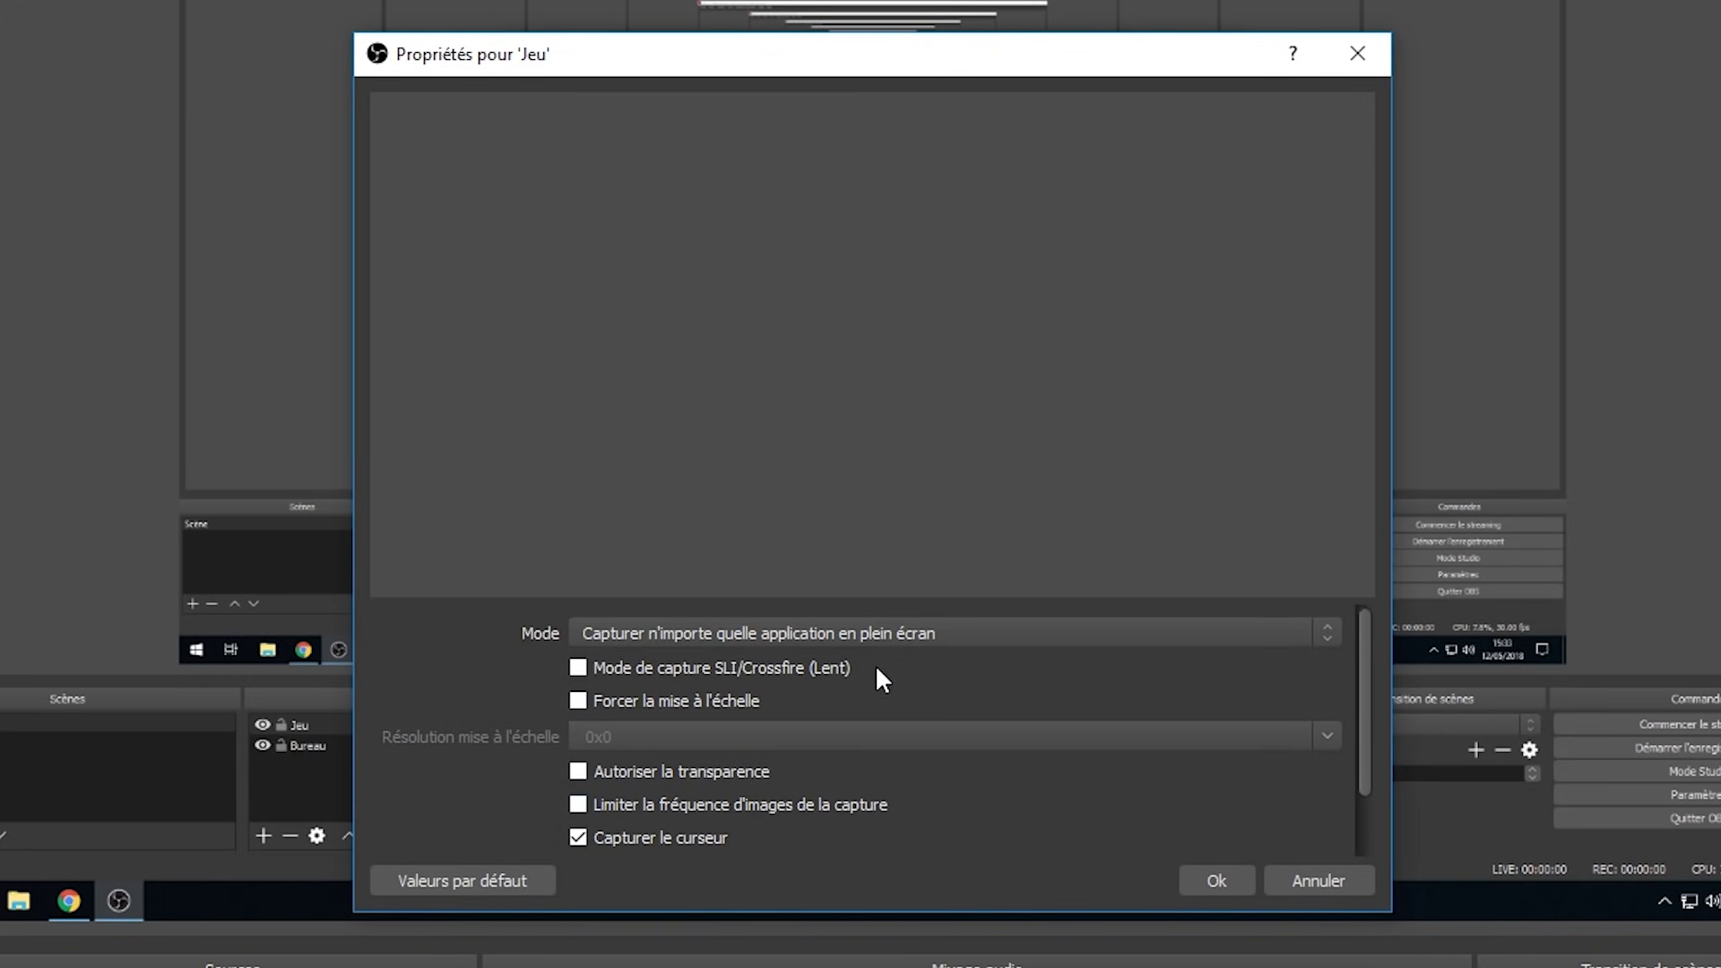
click(1202, 880)
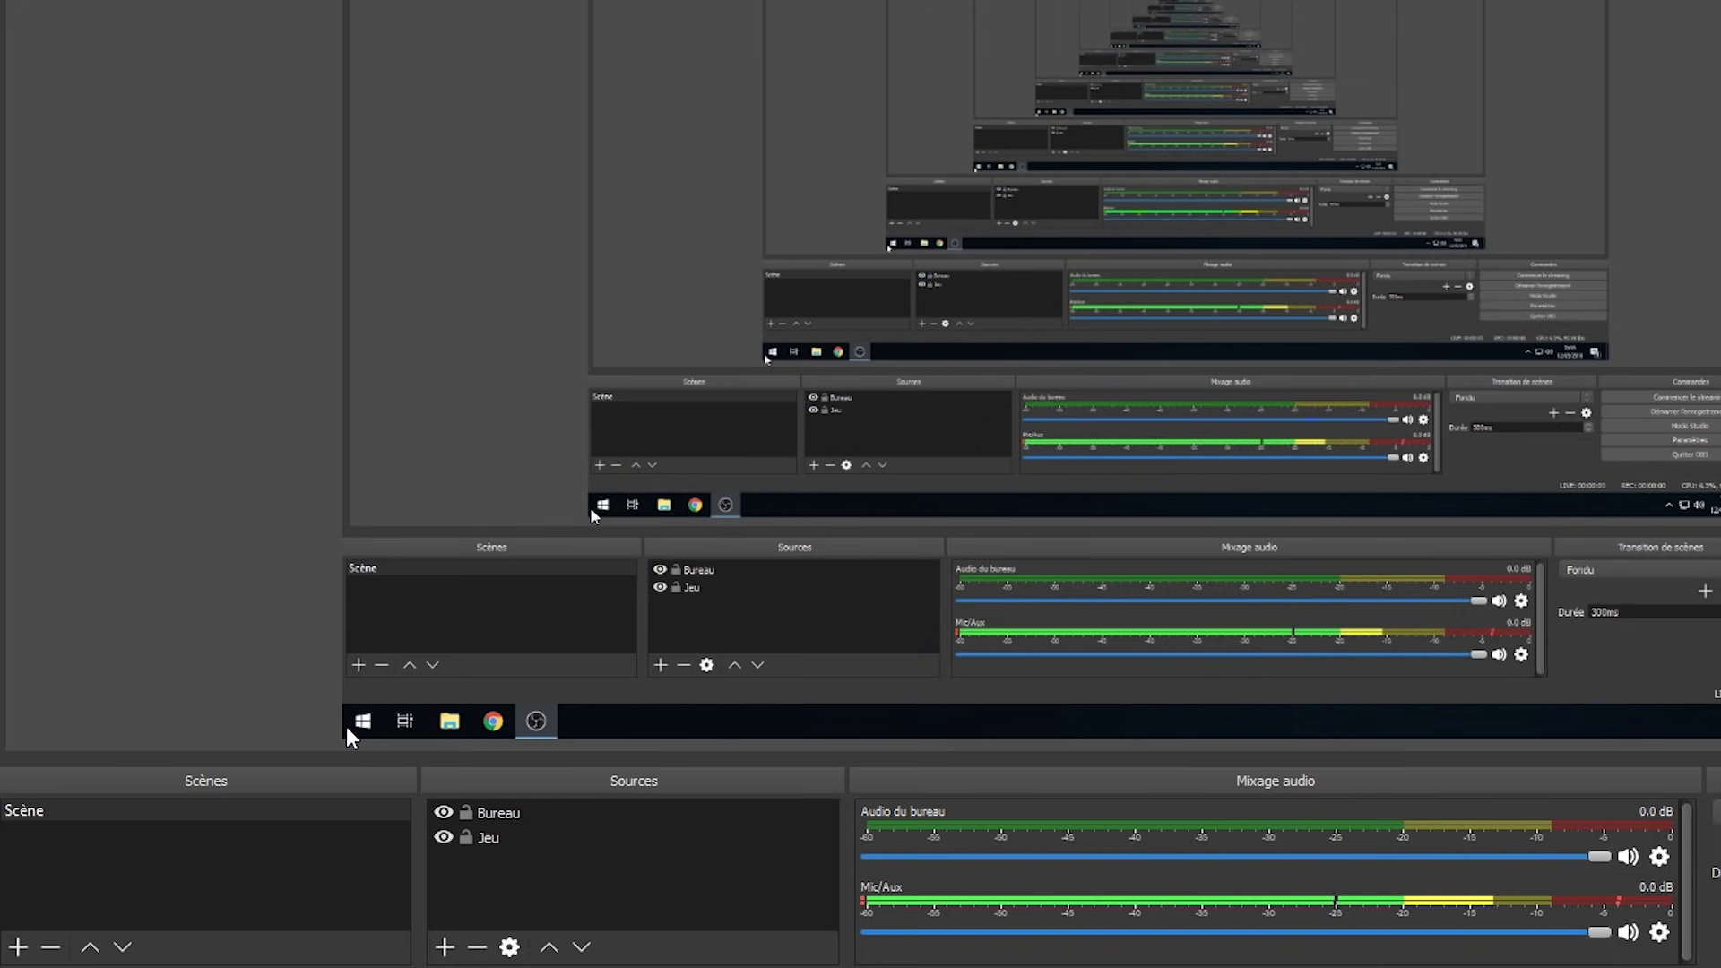
Move the Jeu source above Bureau in the source order
click(508, 842)
click(493, 837)
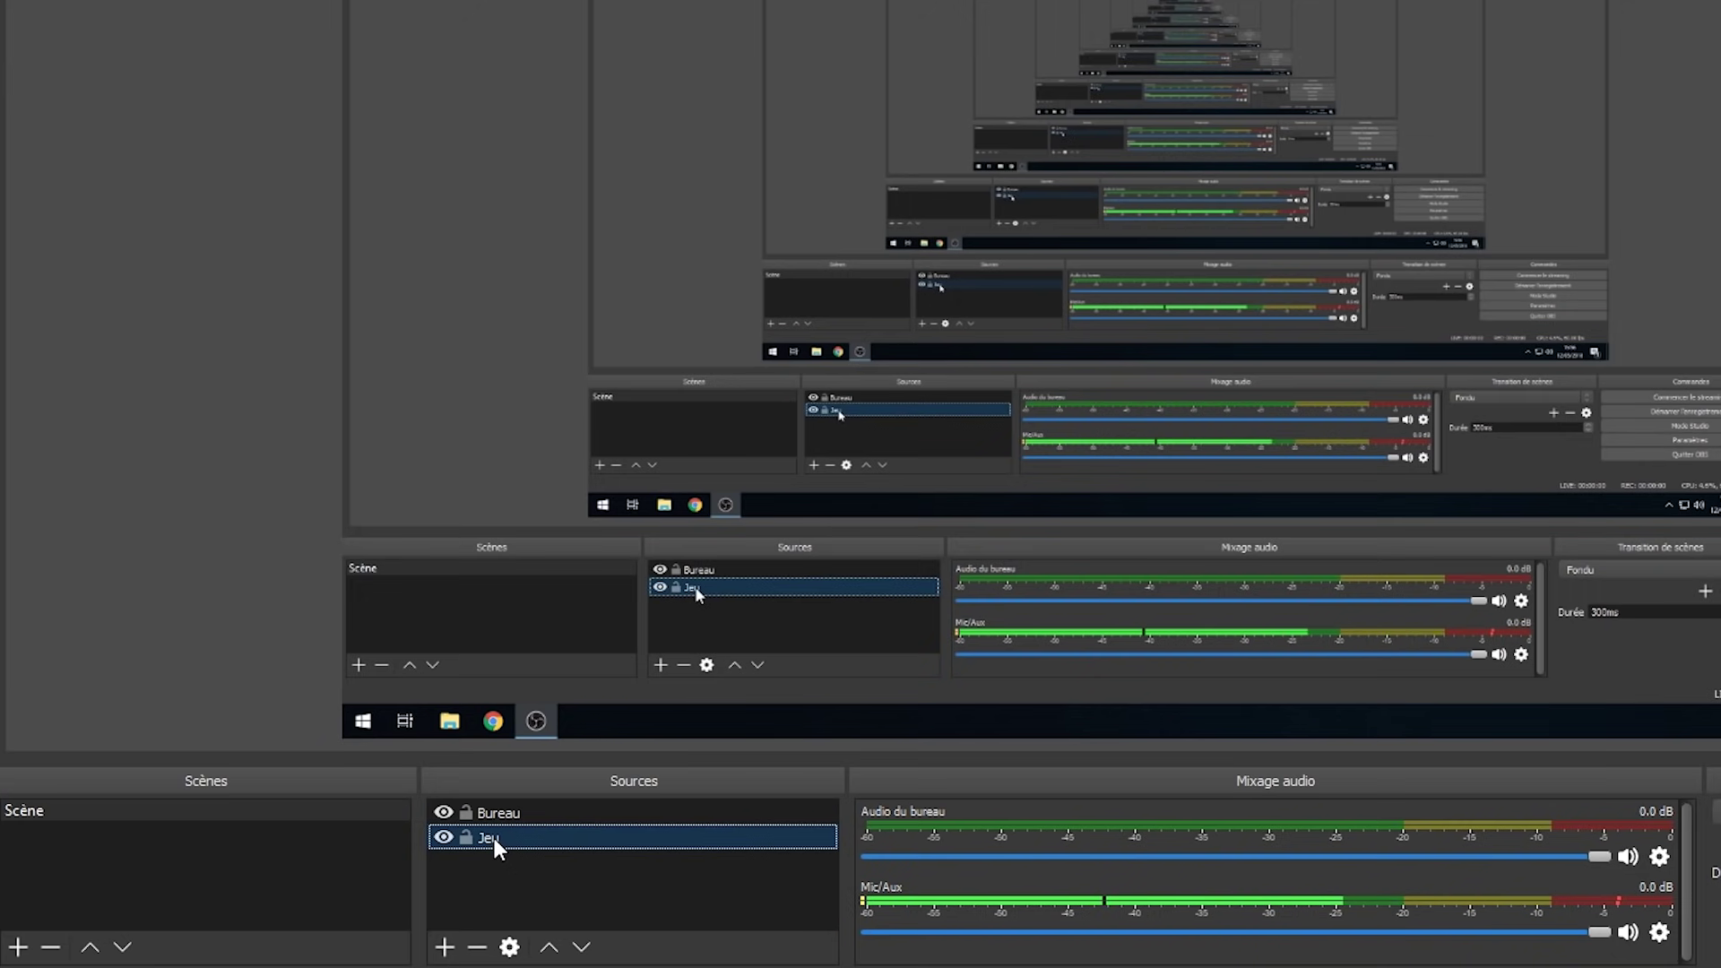
drag(506, 841, 524, 805)
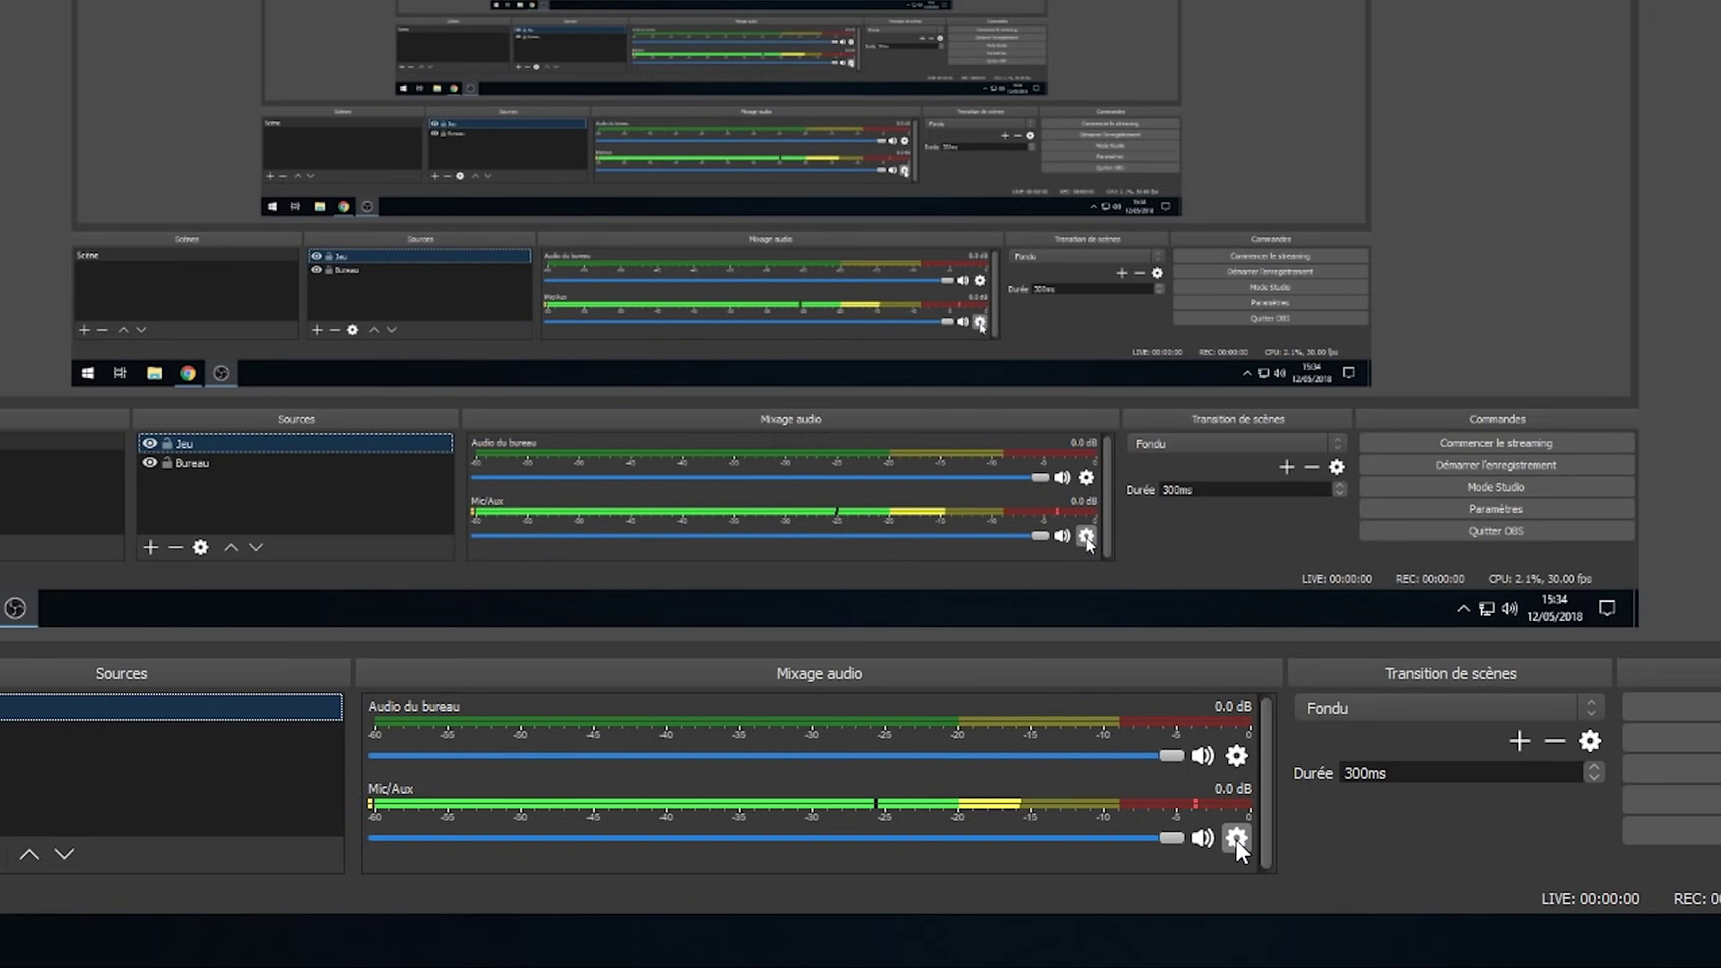
Set the desktop audio (Audio du bureau) device to Par défaut and confirm its properties
click(1236, 757)
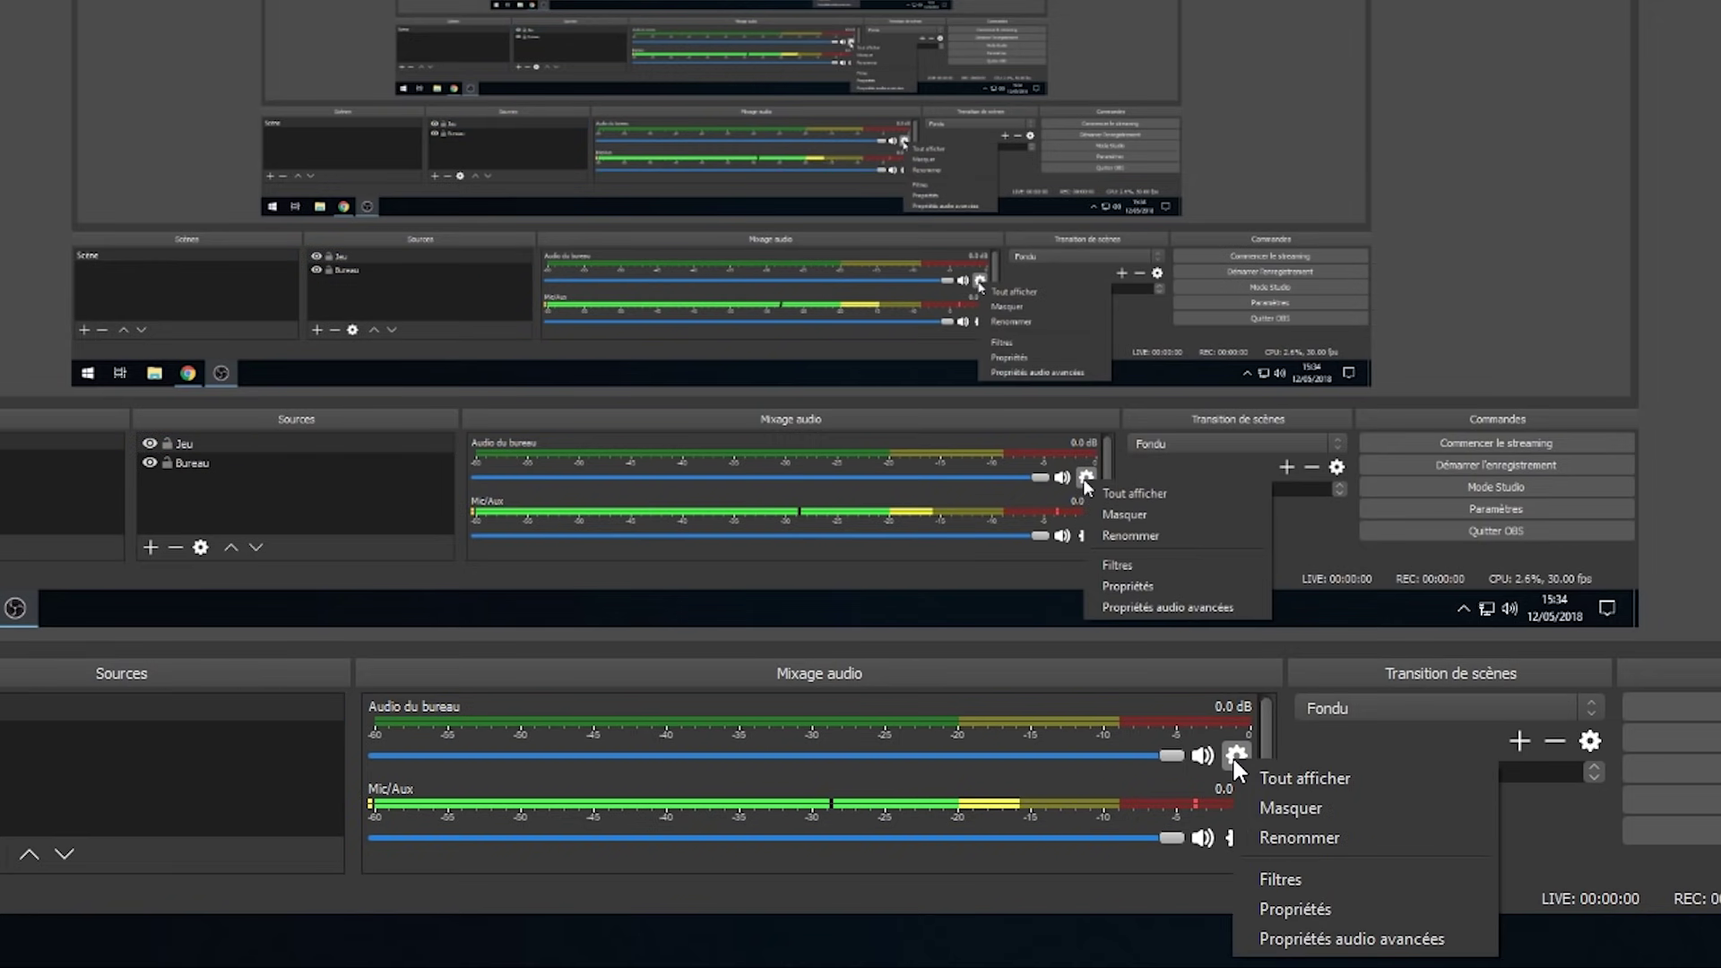
click(1280, 907)
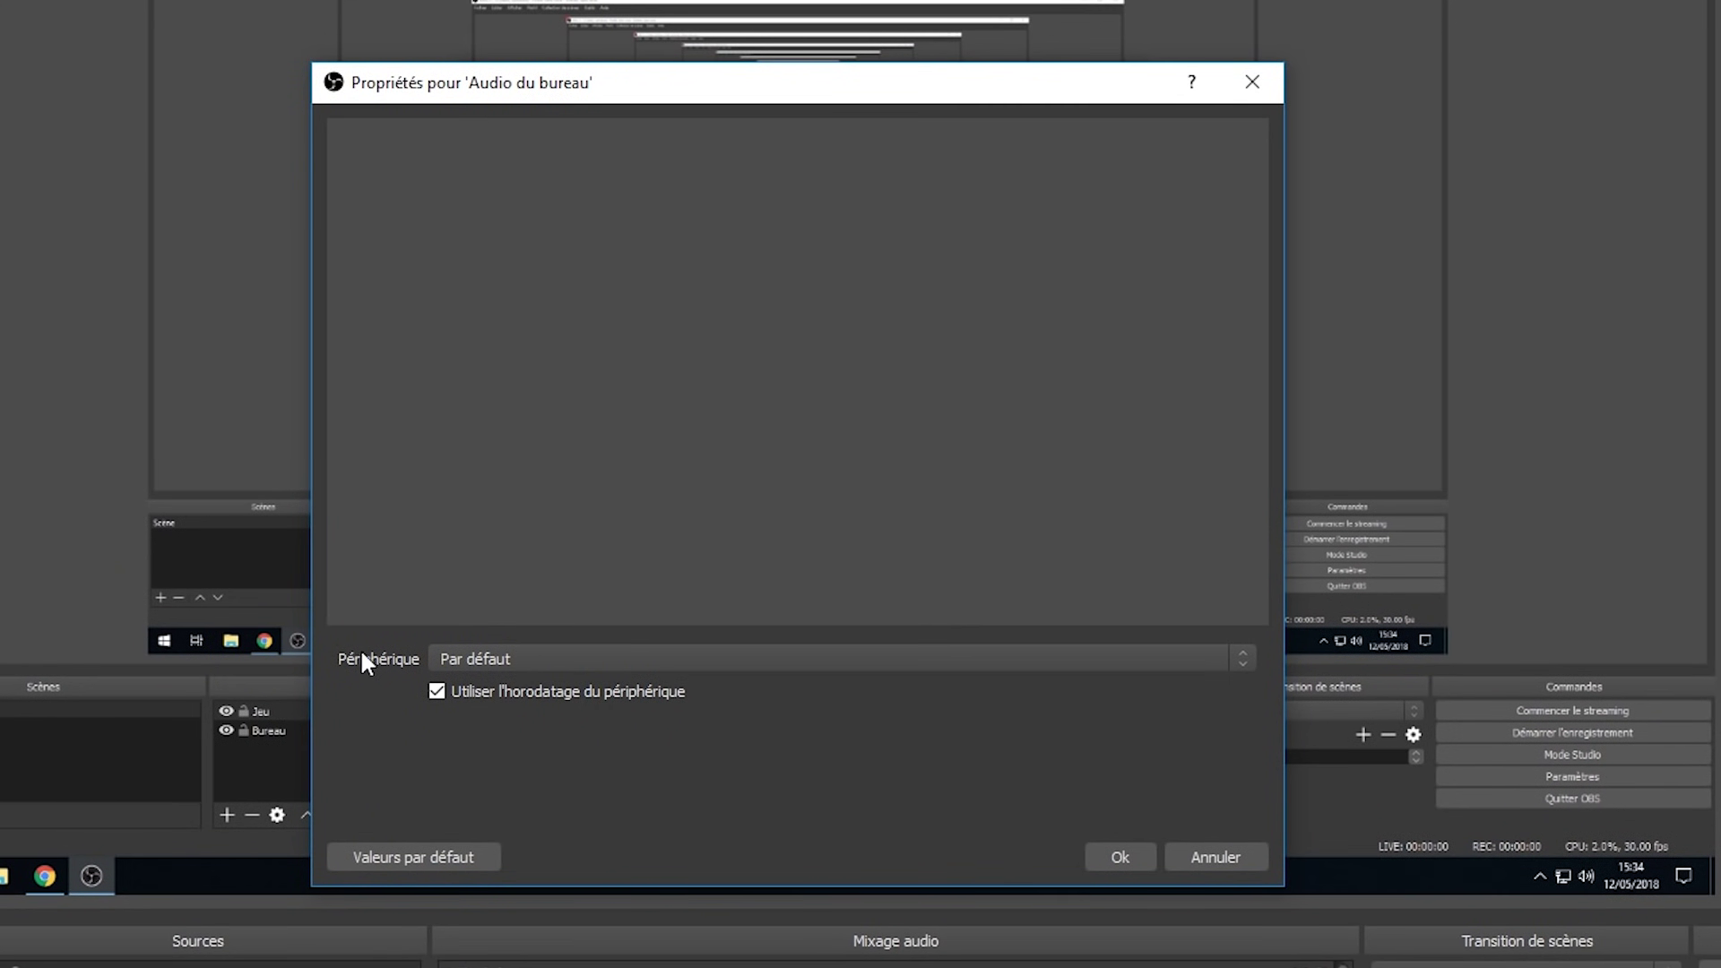
click(562, 661)
click(543, 670)
click(1142, 857)
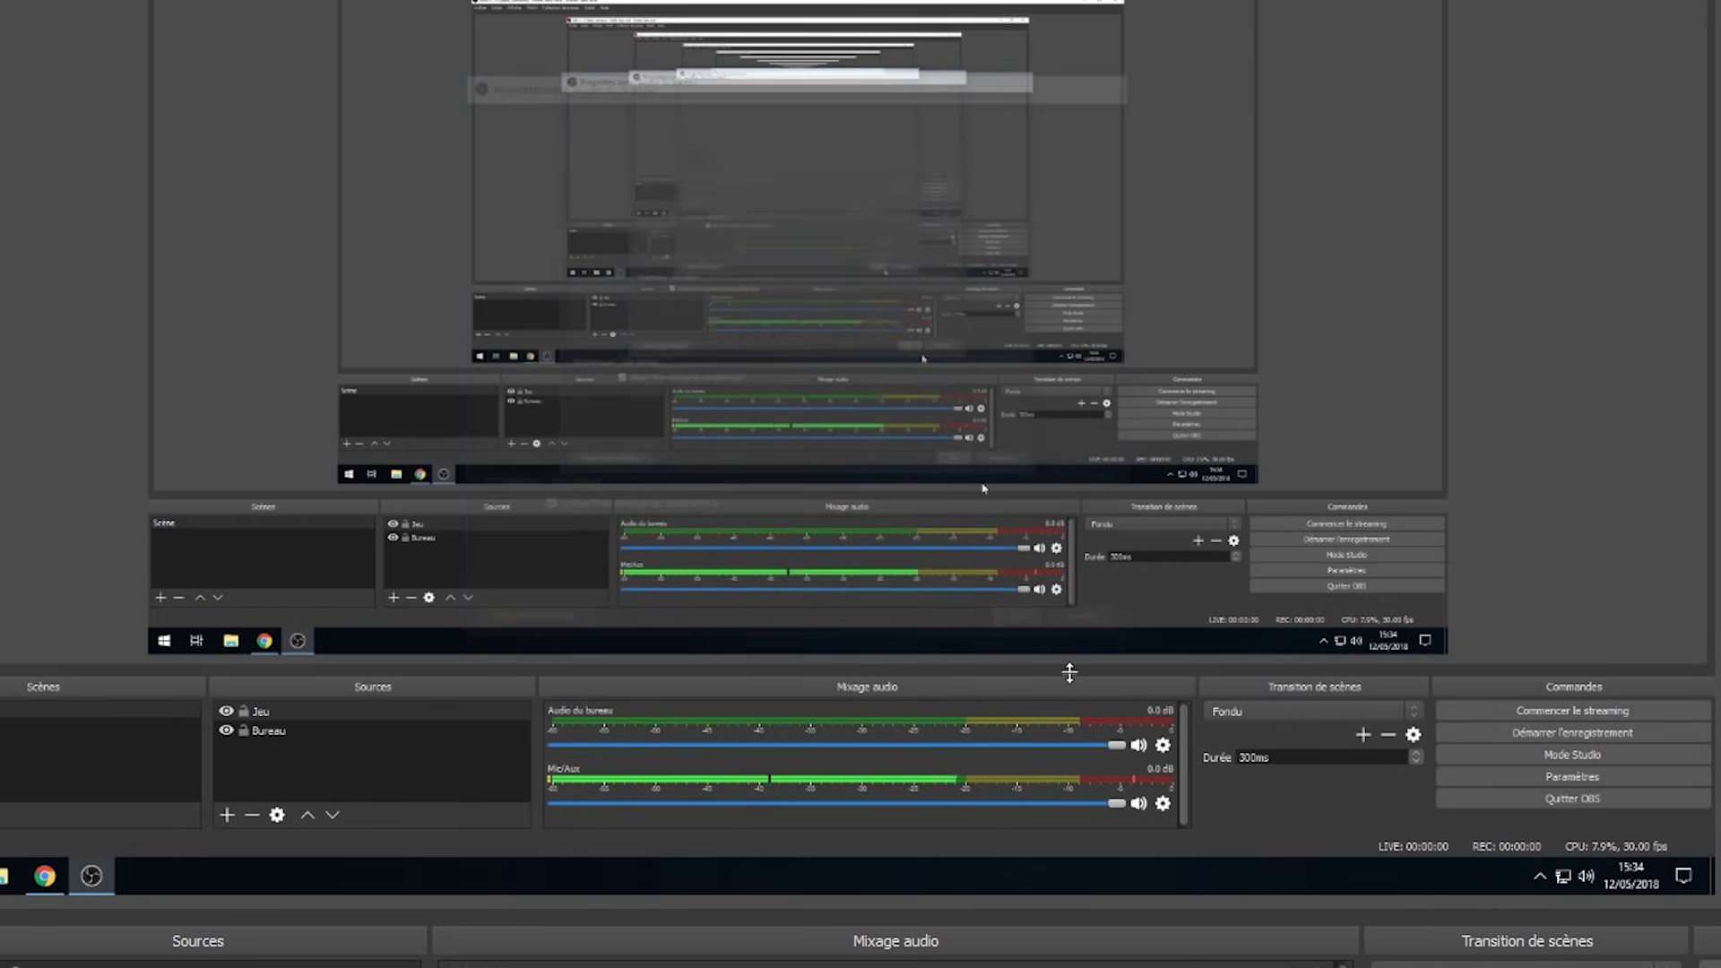
Set the Mic/Aux audio device to Par défaut in its properties
click(1166, 805)
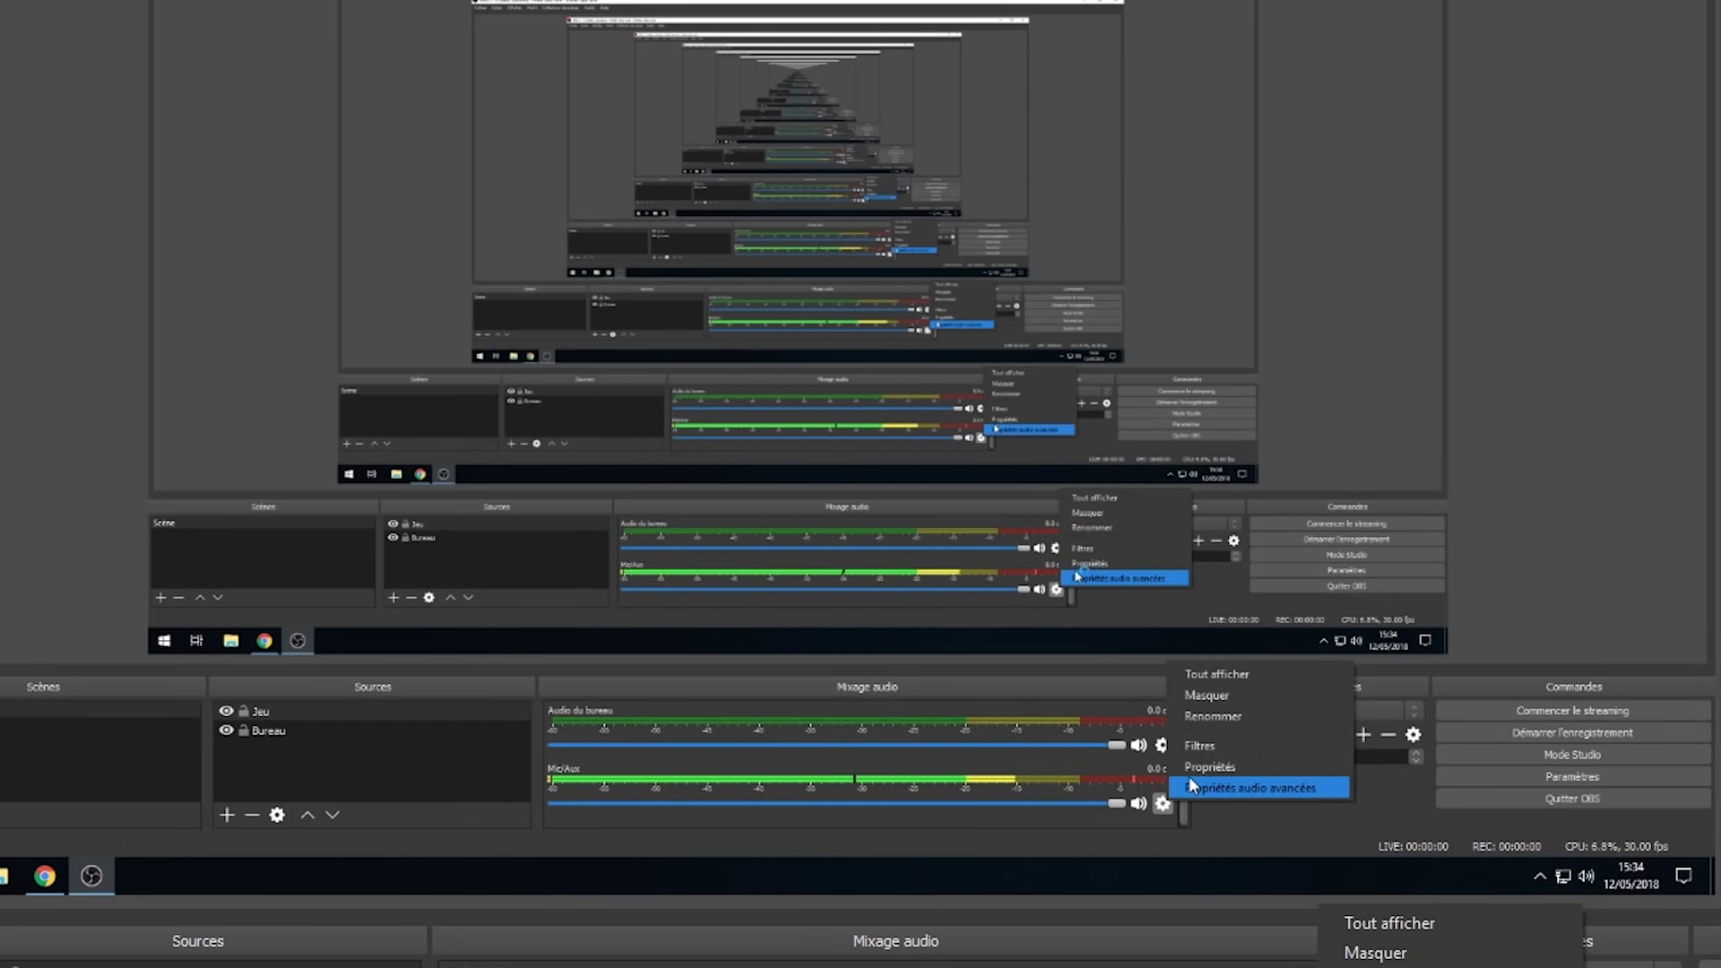
click(1192, 769)
click(493, 659)
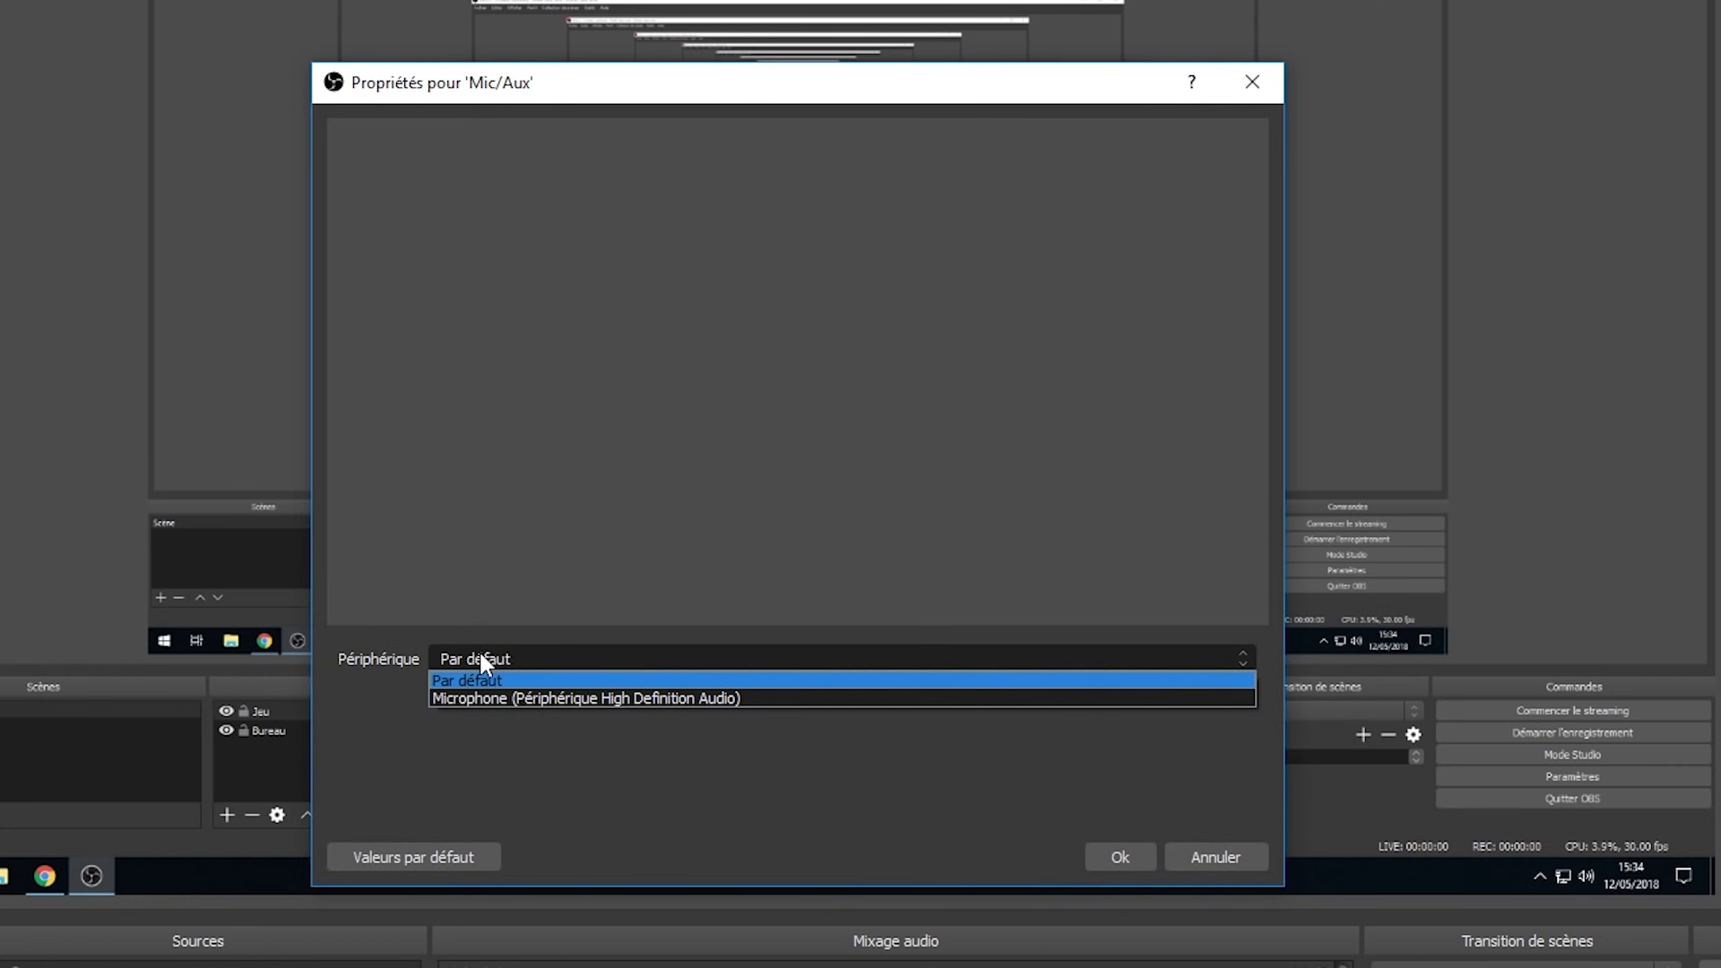
click(554, 679)
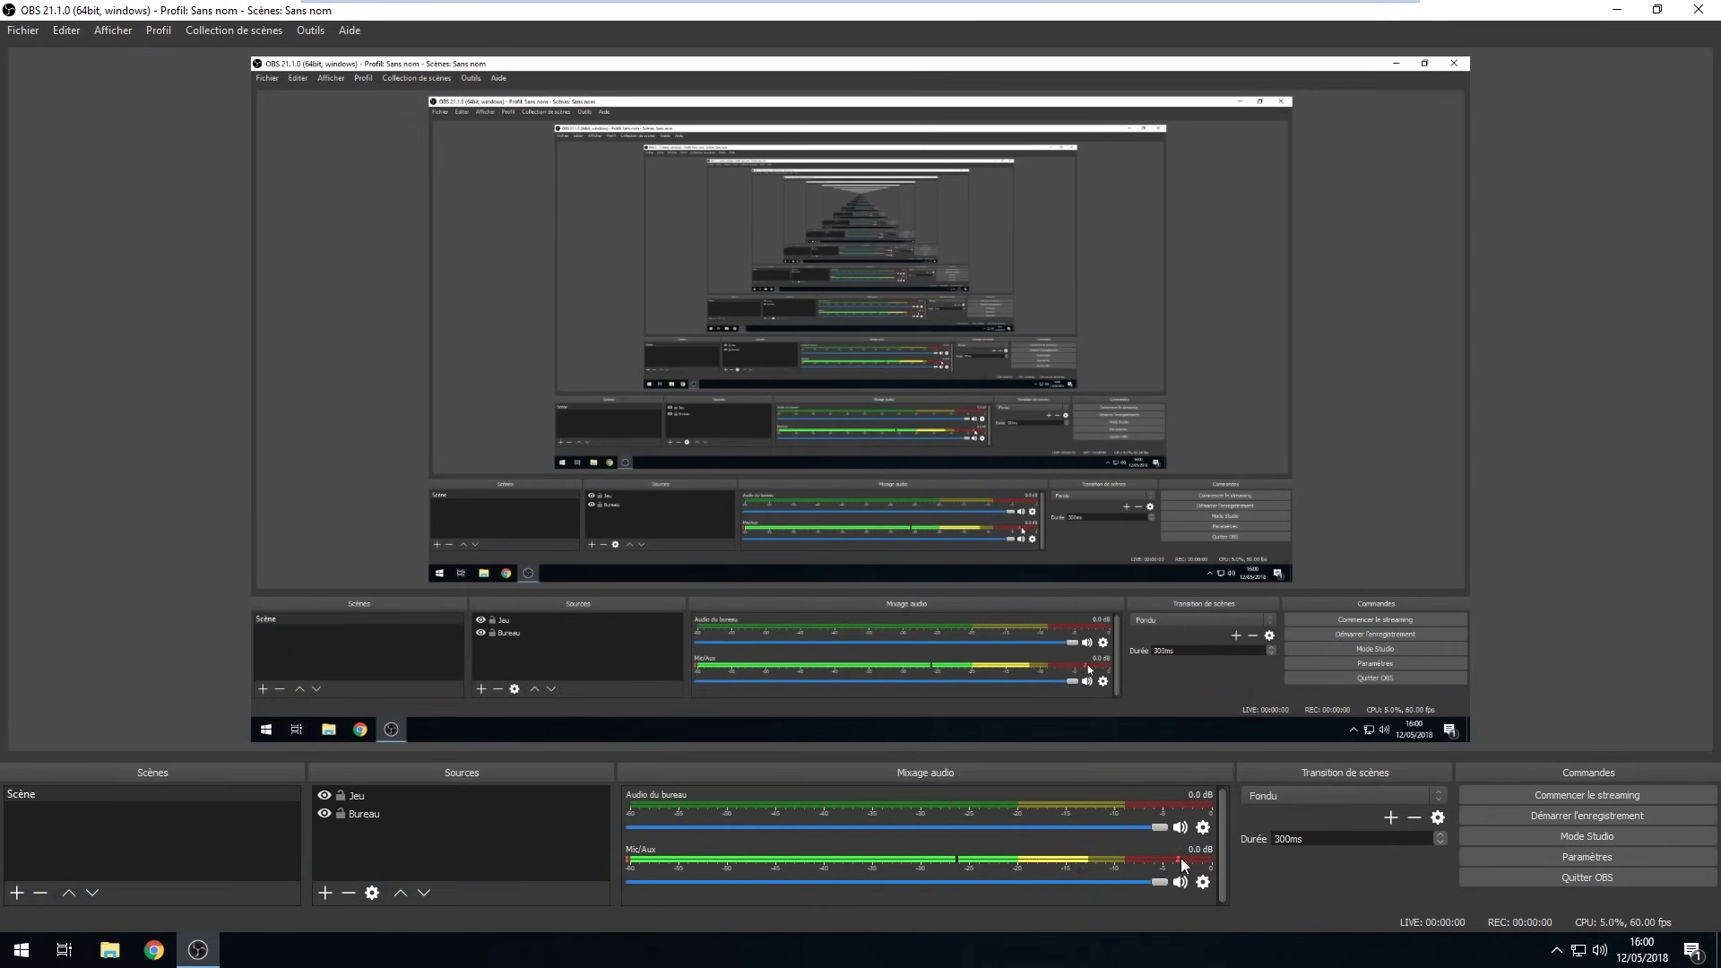
mouse_move(1162, 883)
mouse_down()
mouse_move(918, 885)
mouse_move(1174, 886)
mouse_up()
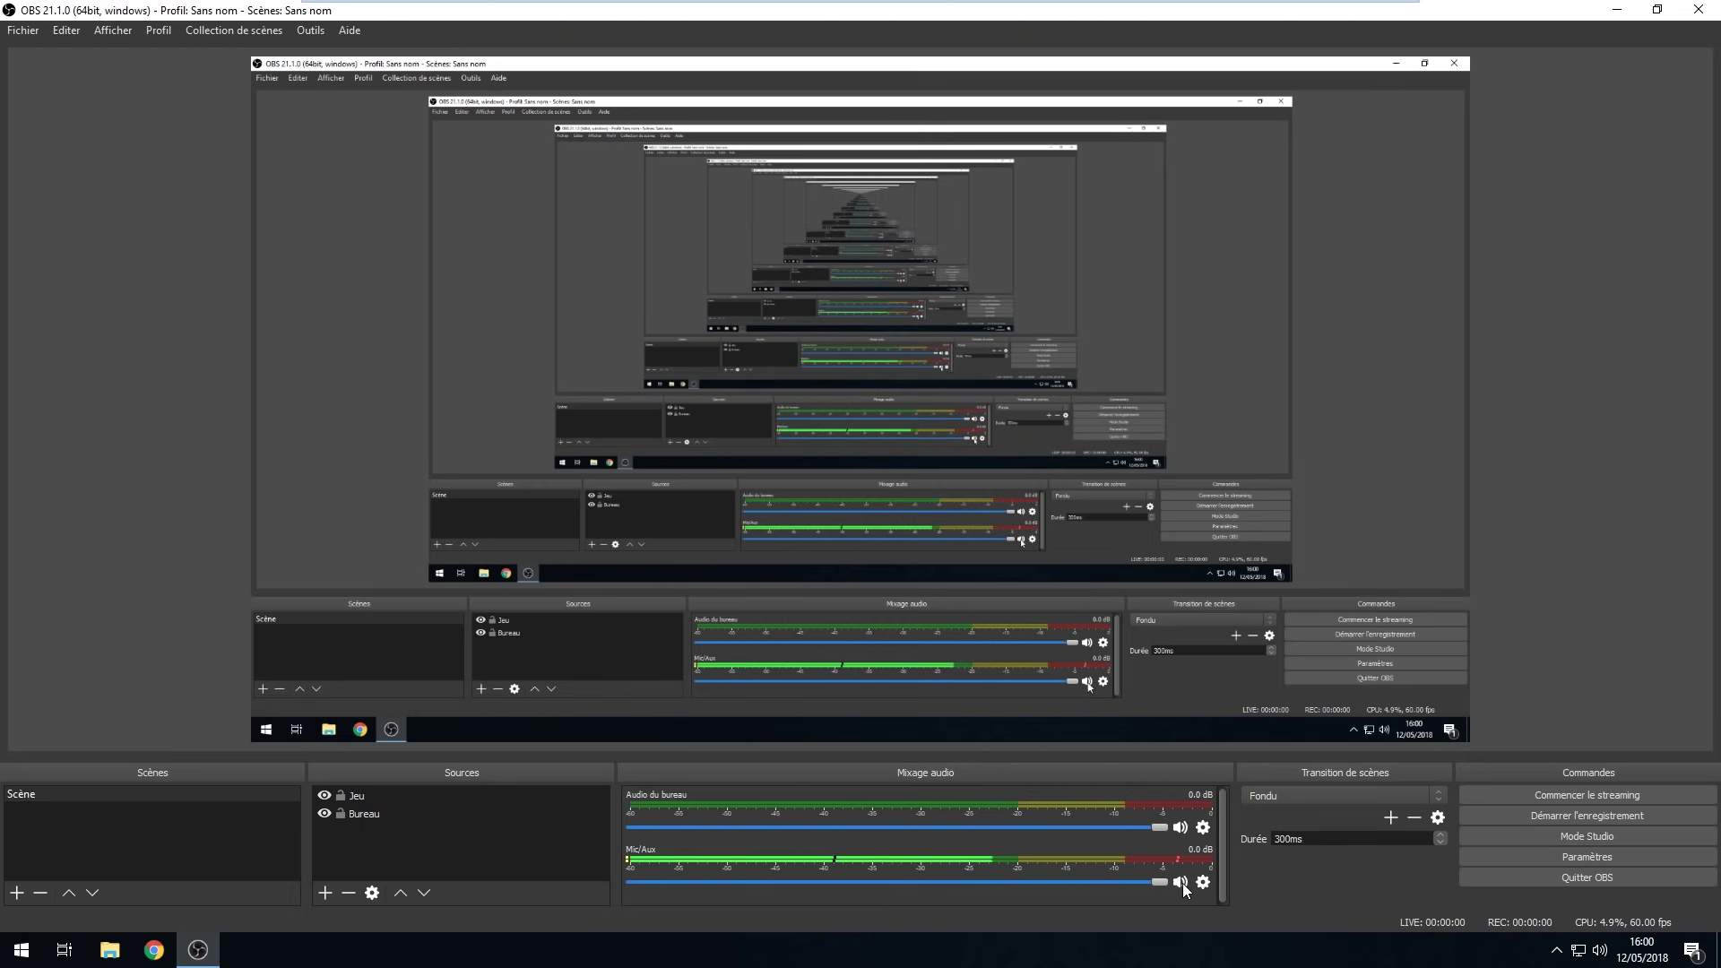
click(1180, 883)
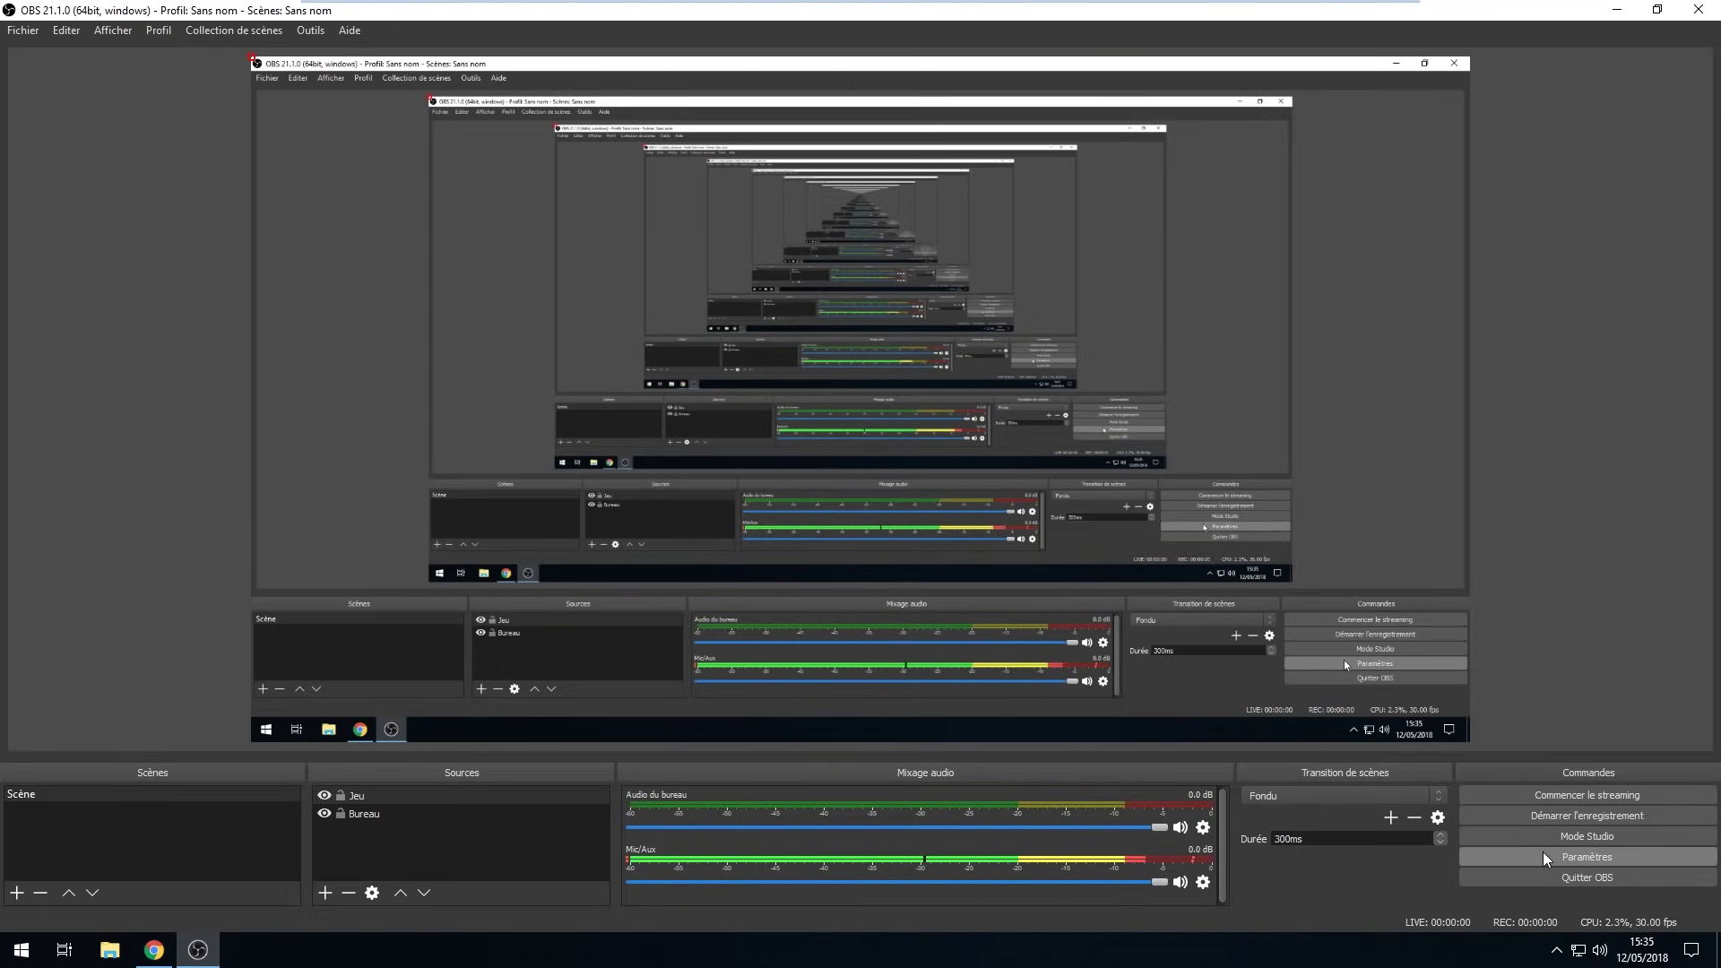
Set the streaming video bitrate (Débit vidéo) to 12000 in the output settings
click(1595, 861)
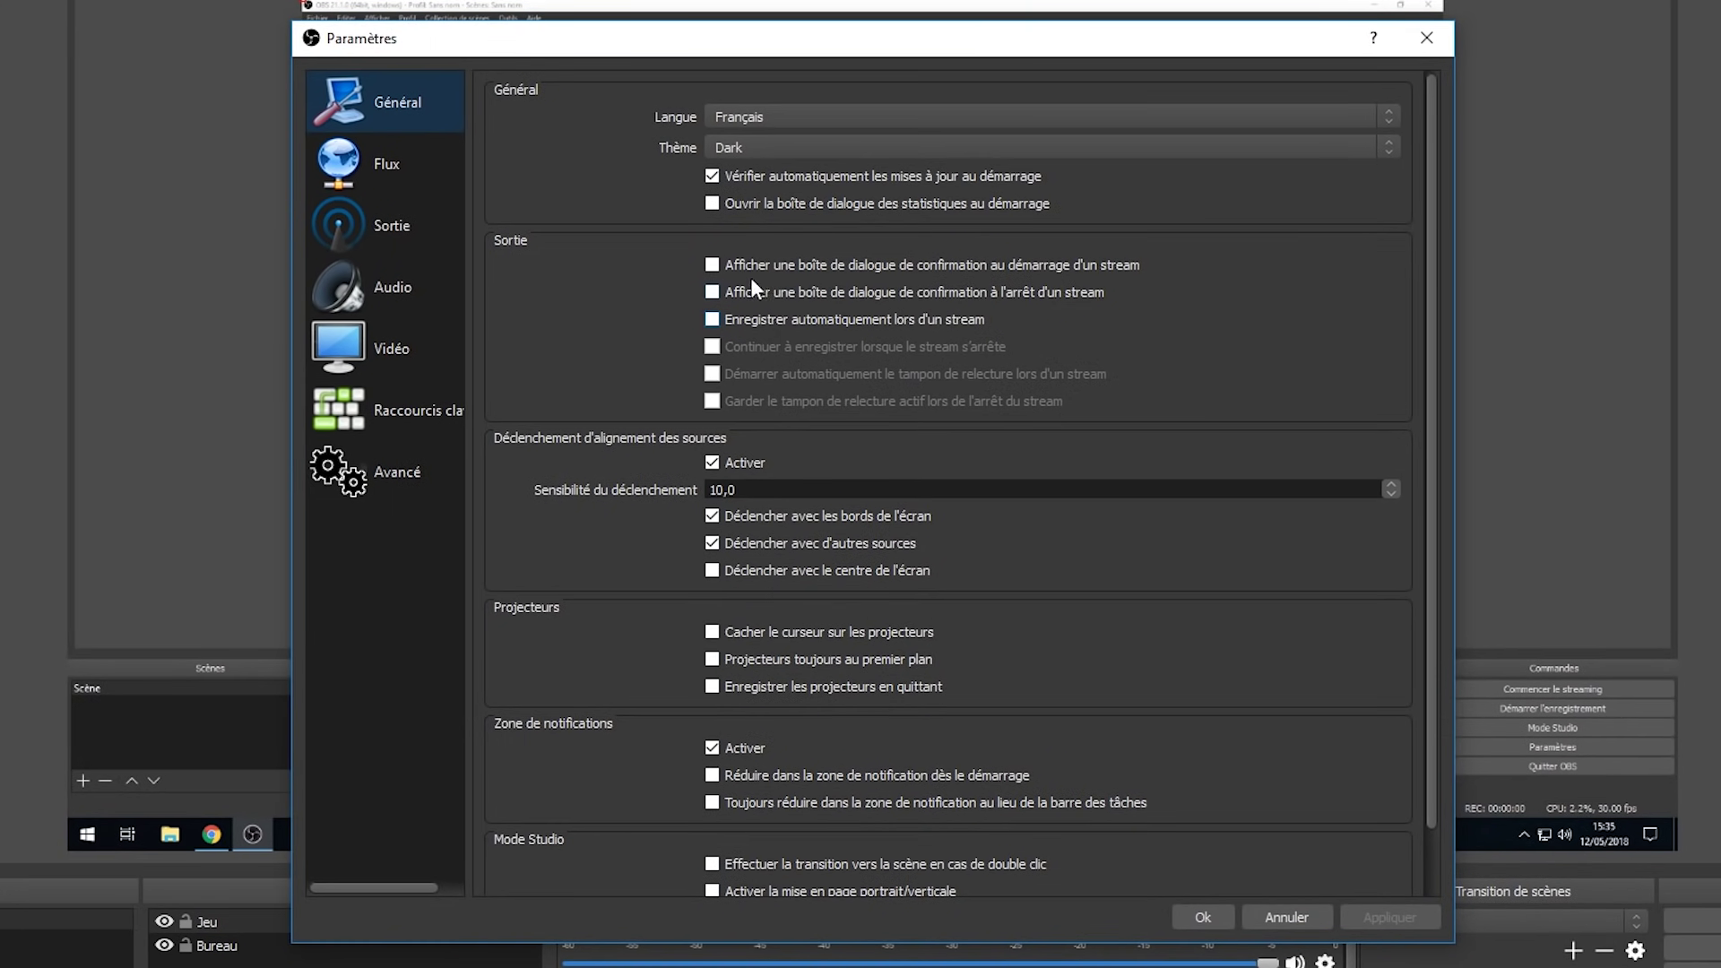
click(392, 231)
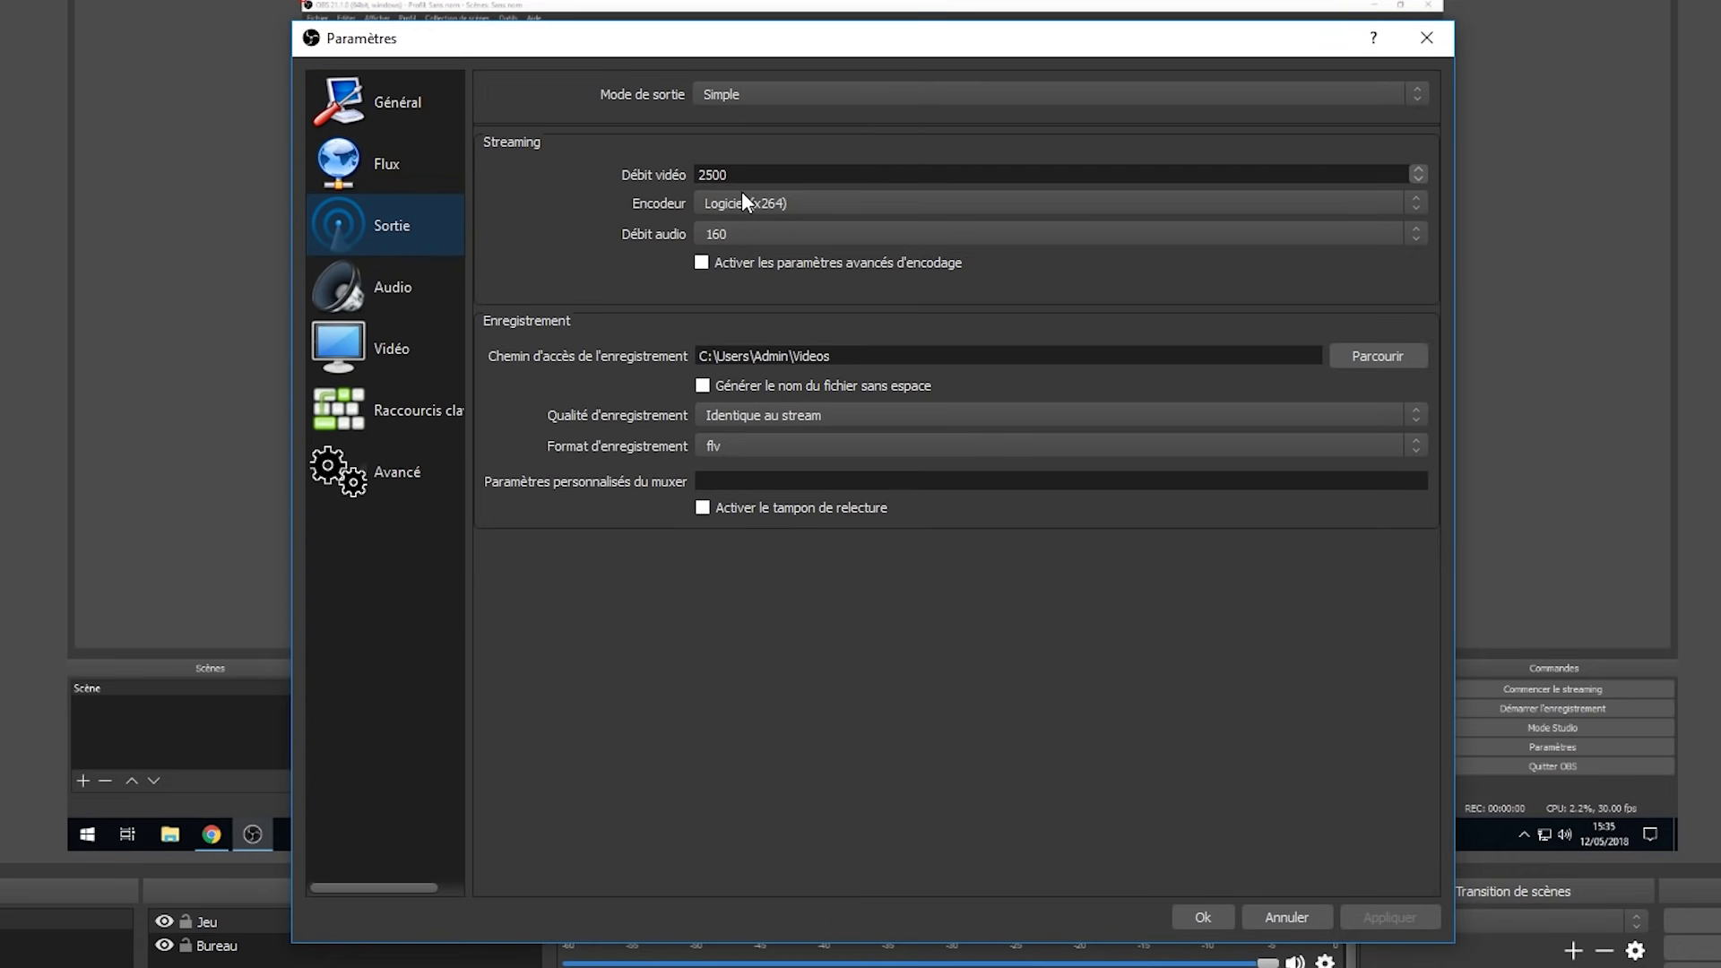
double_click(723, 174)
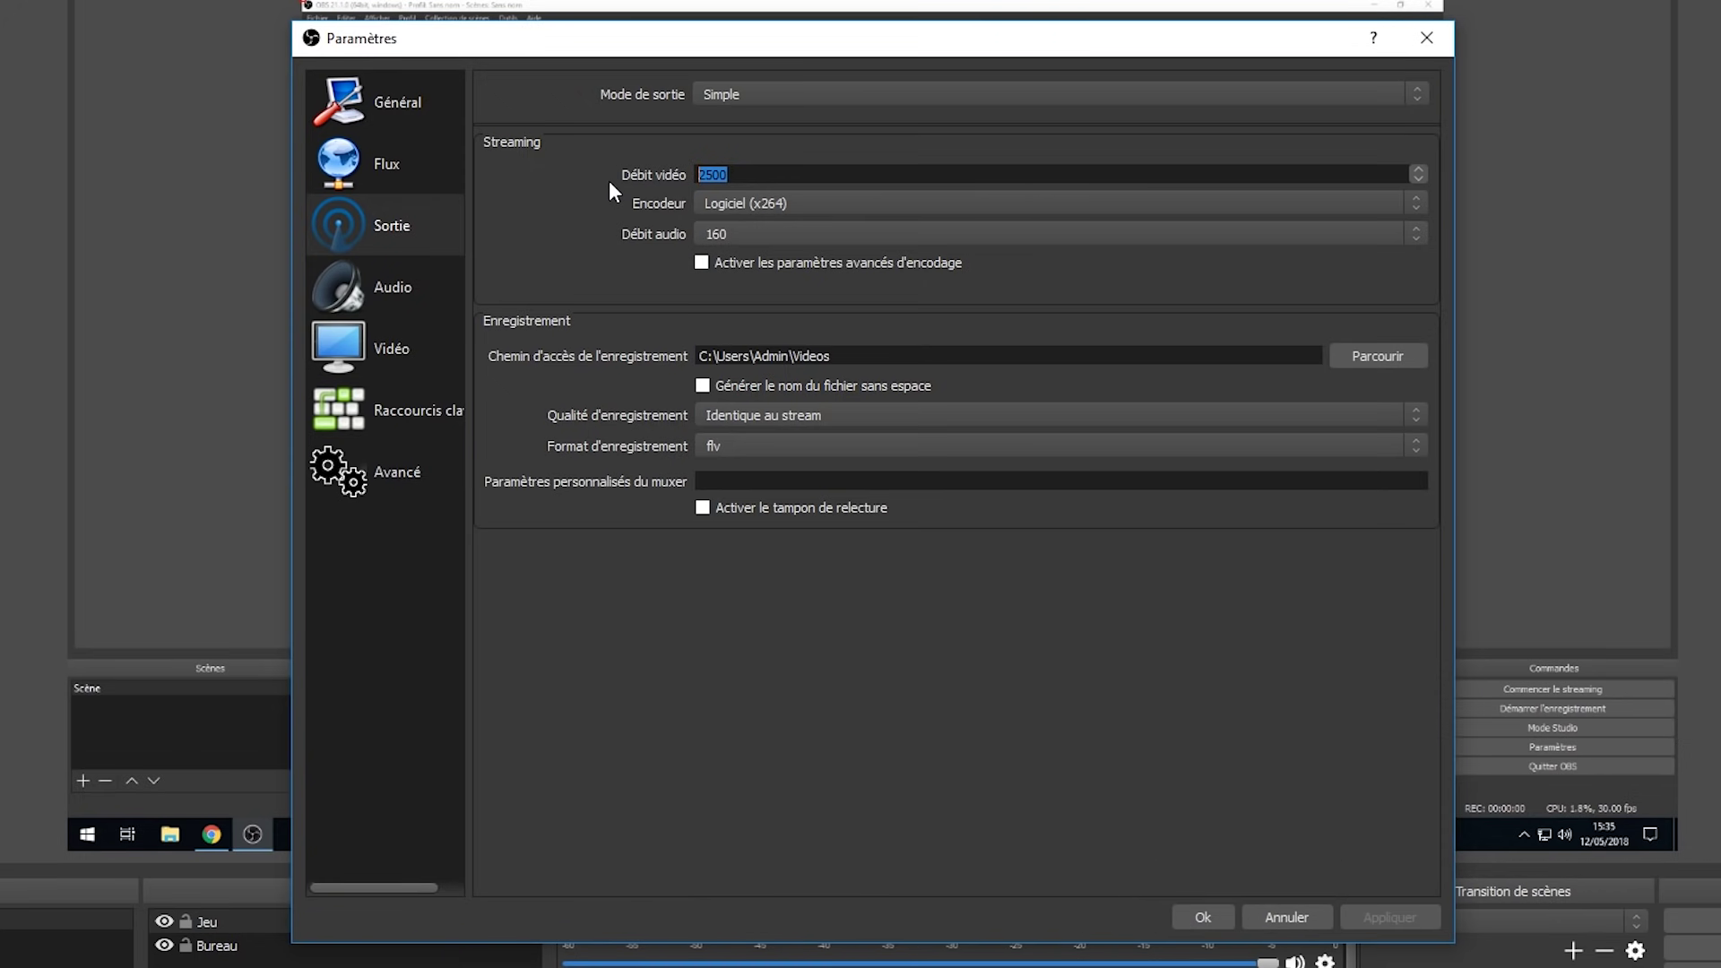
text(10)
key(BackSpace)
text(2000)
Choose the Logiciel (x264) streaming encoder and set the audio bitrate (Débit audio) to 320
click(791, 204)
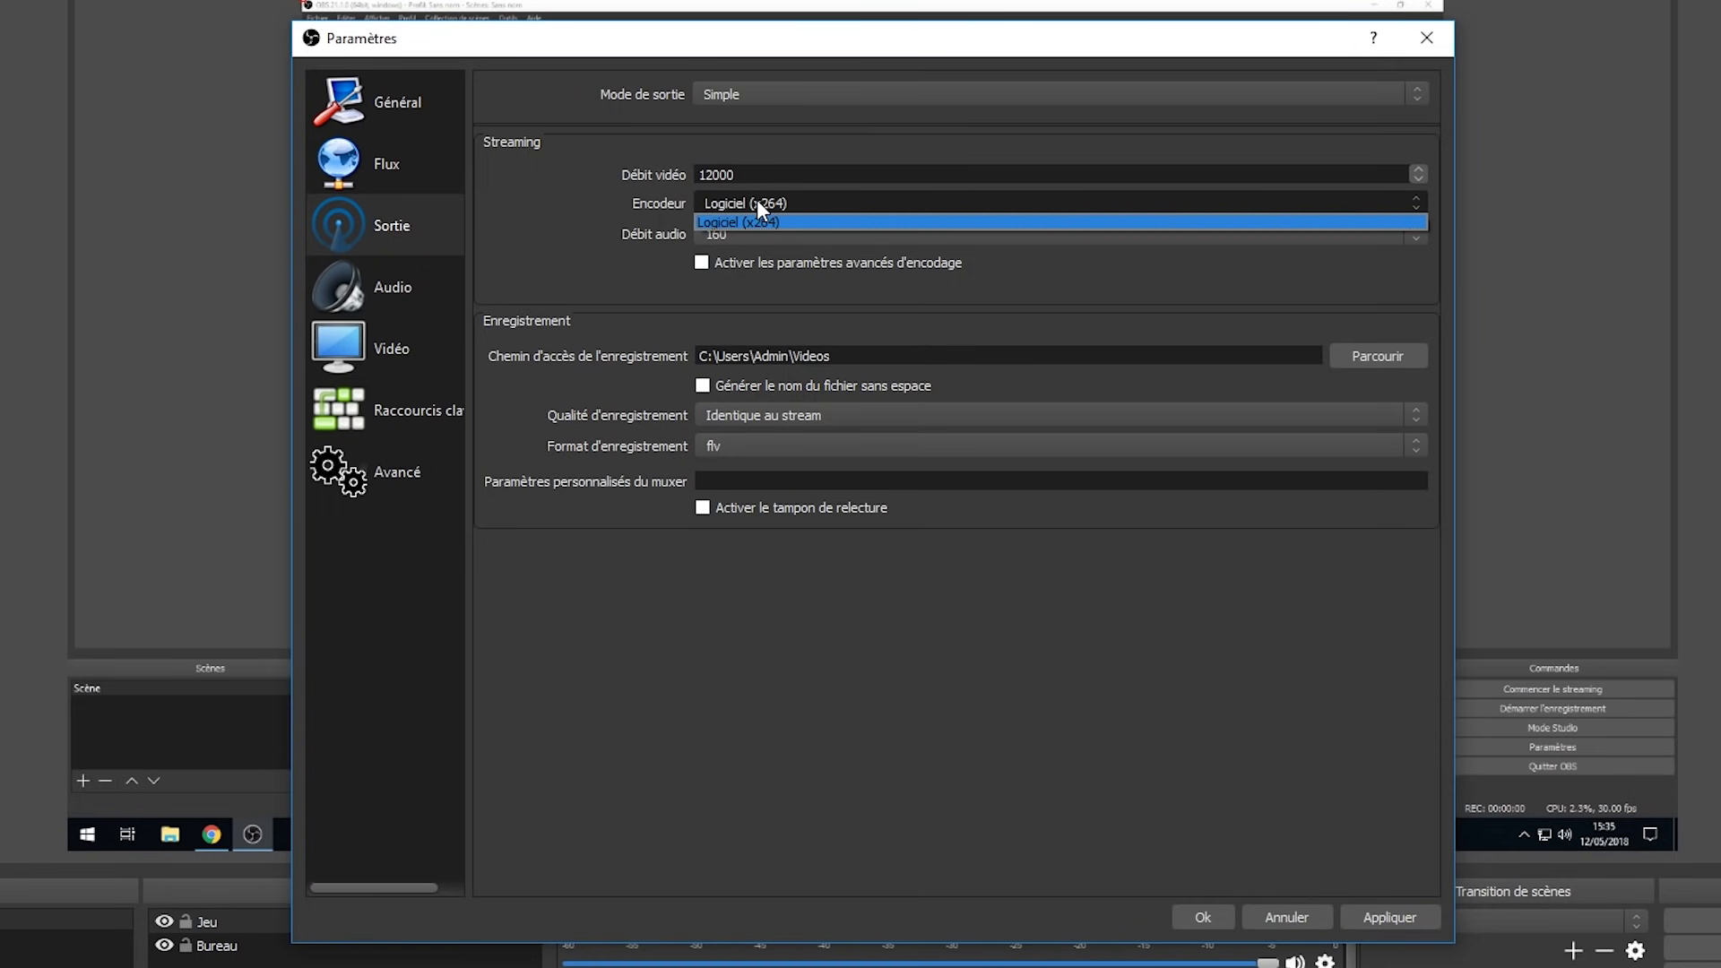
click(859, 223)
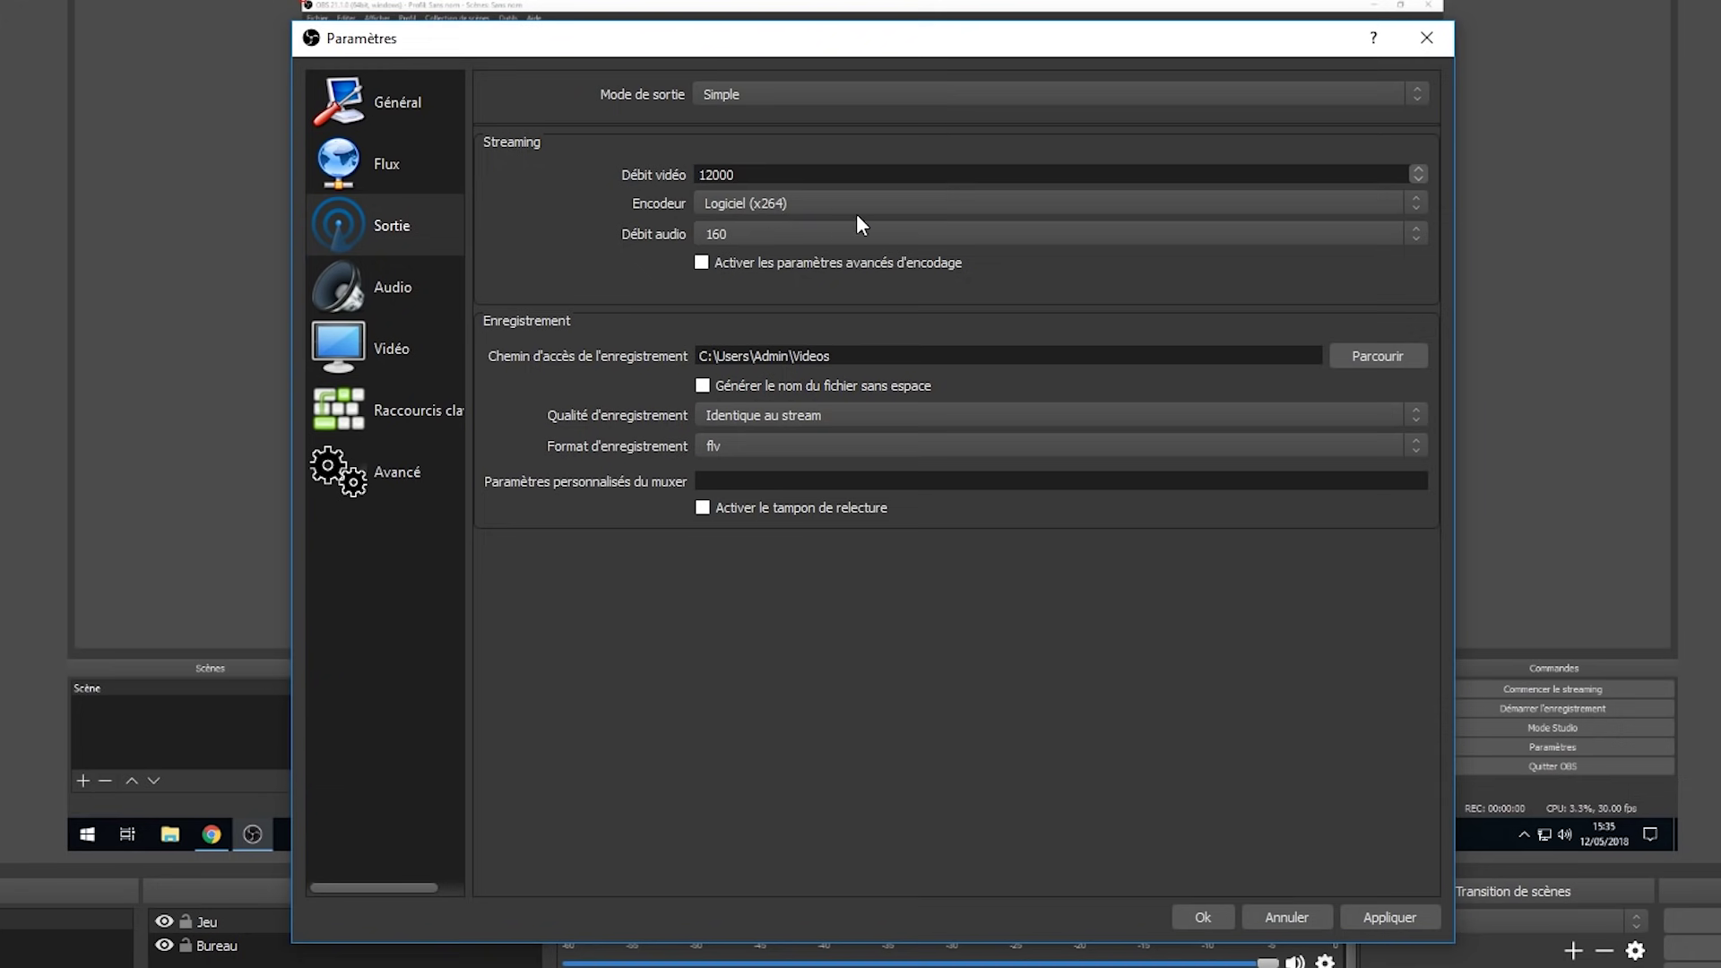
click(784, 201)
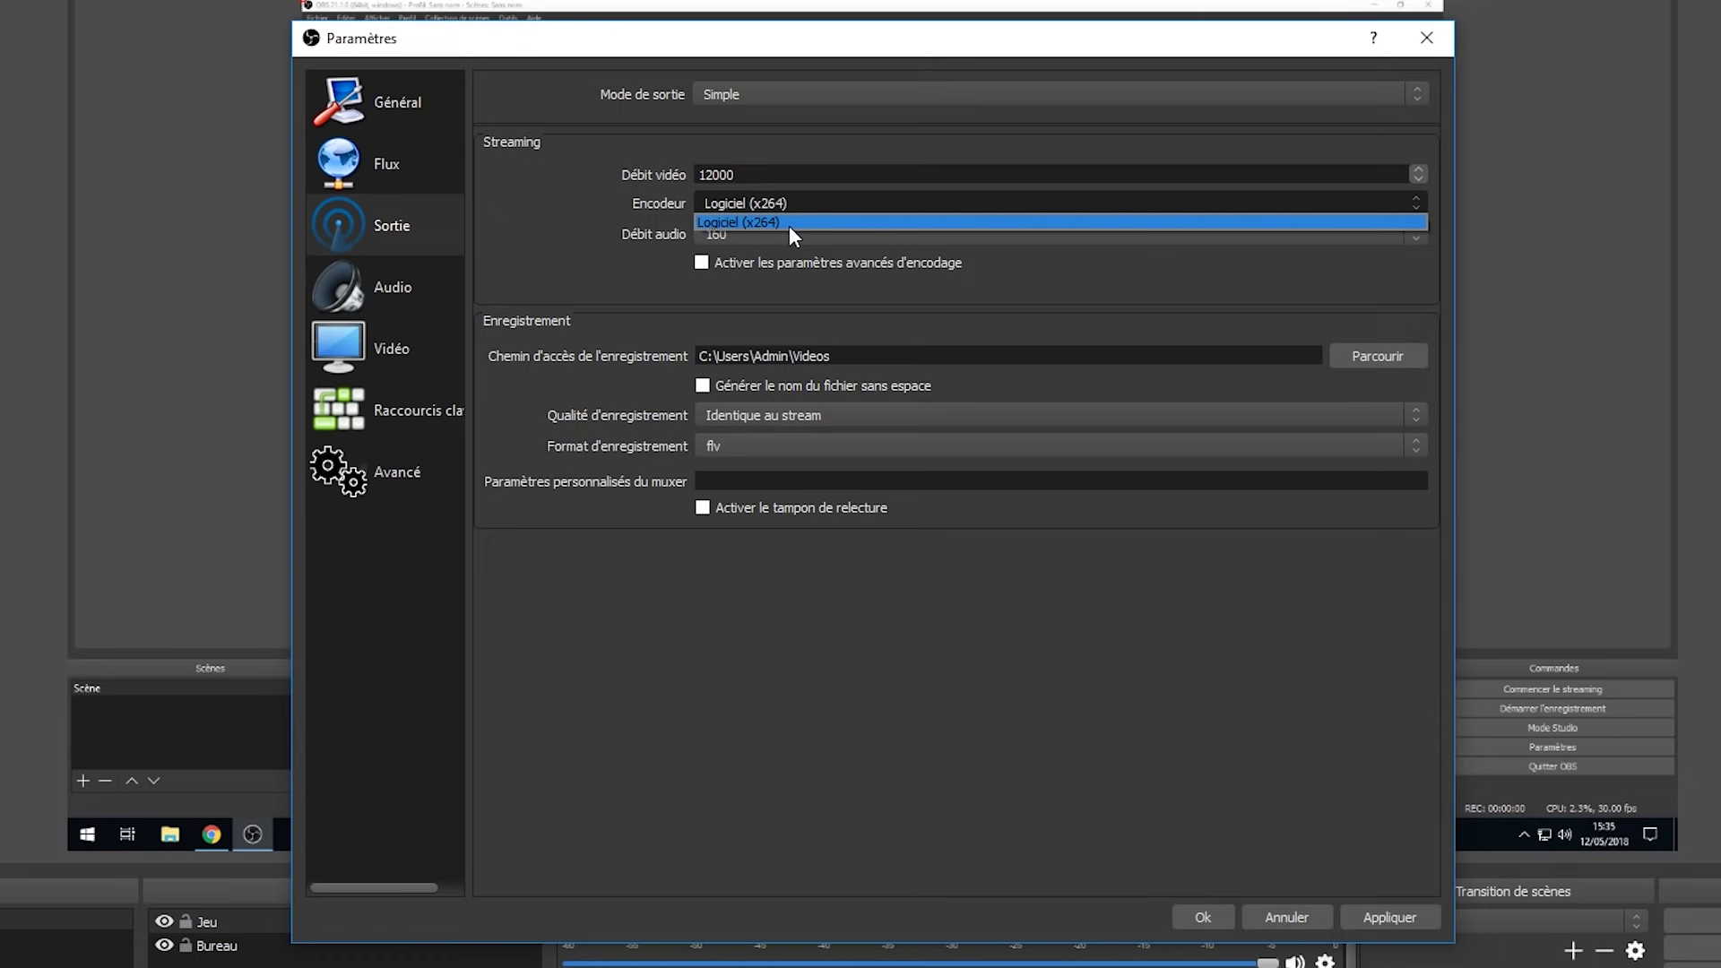
click(789, 225)
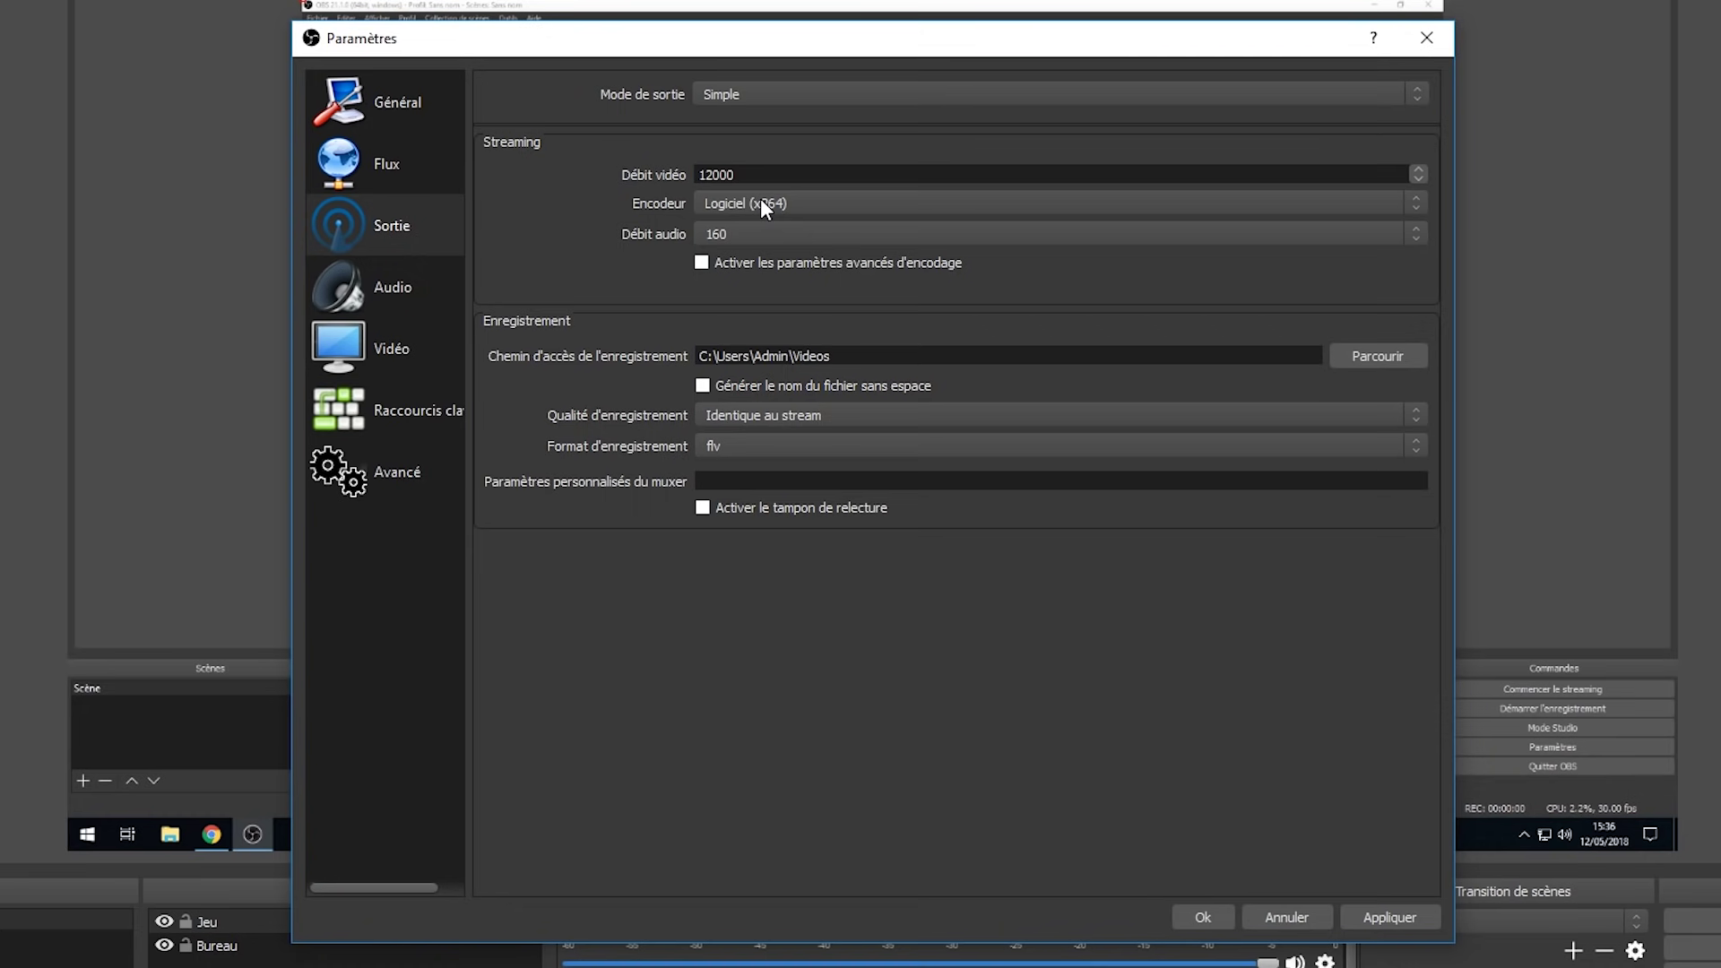
click(764, 241)
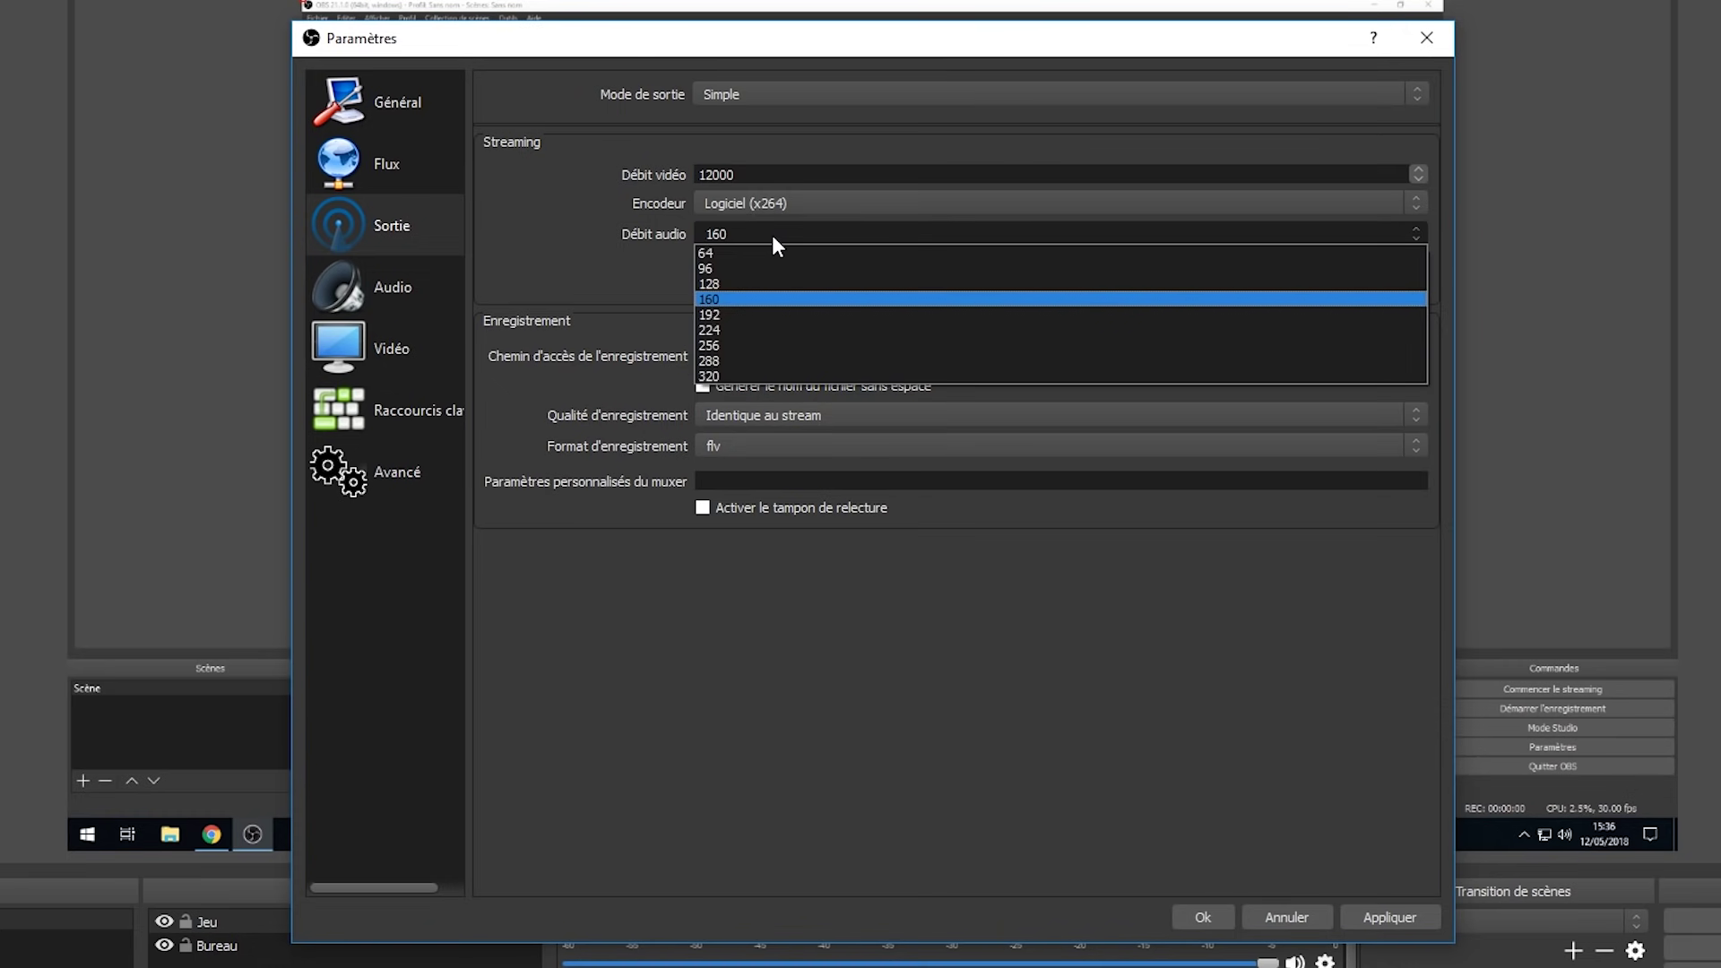
click(764, 376)
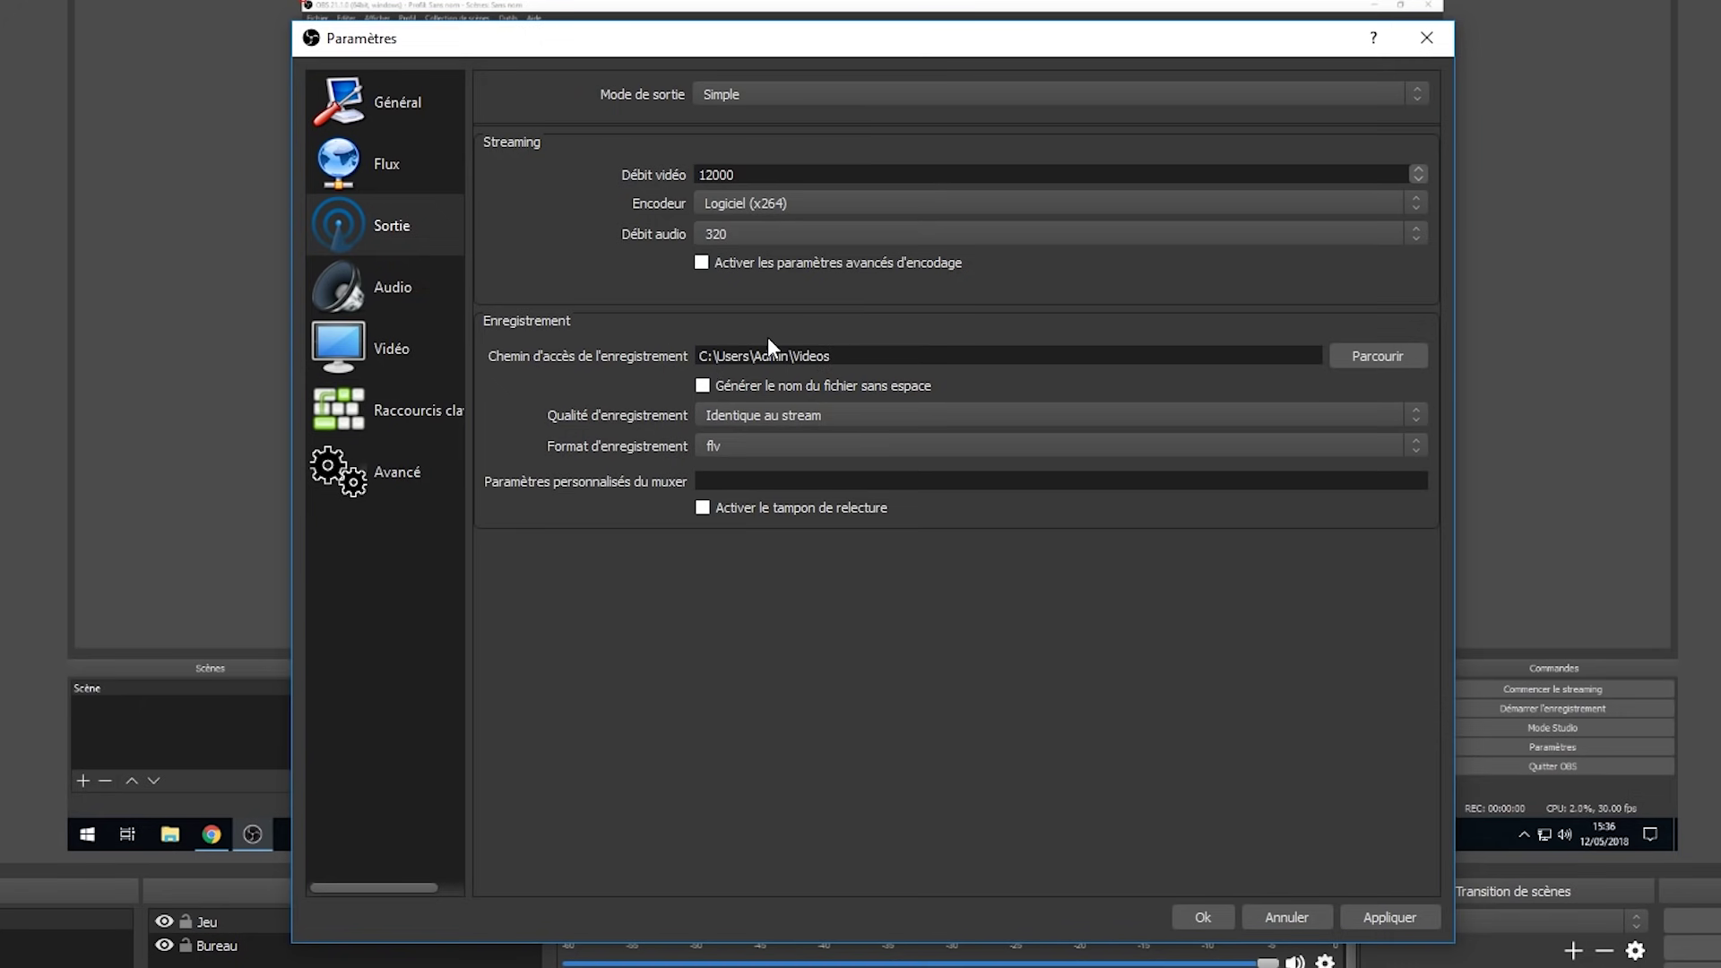
Set the recording format (Format d'enregistrement) to mp4 in the output settings
click(723, 450)
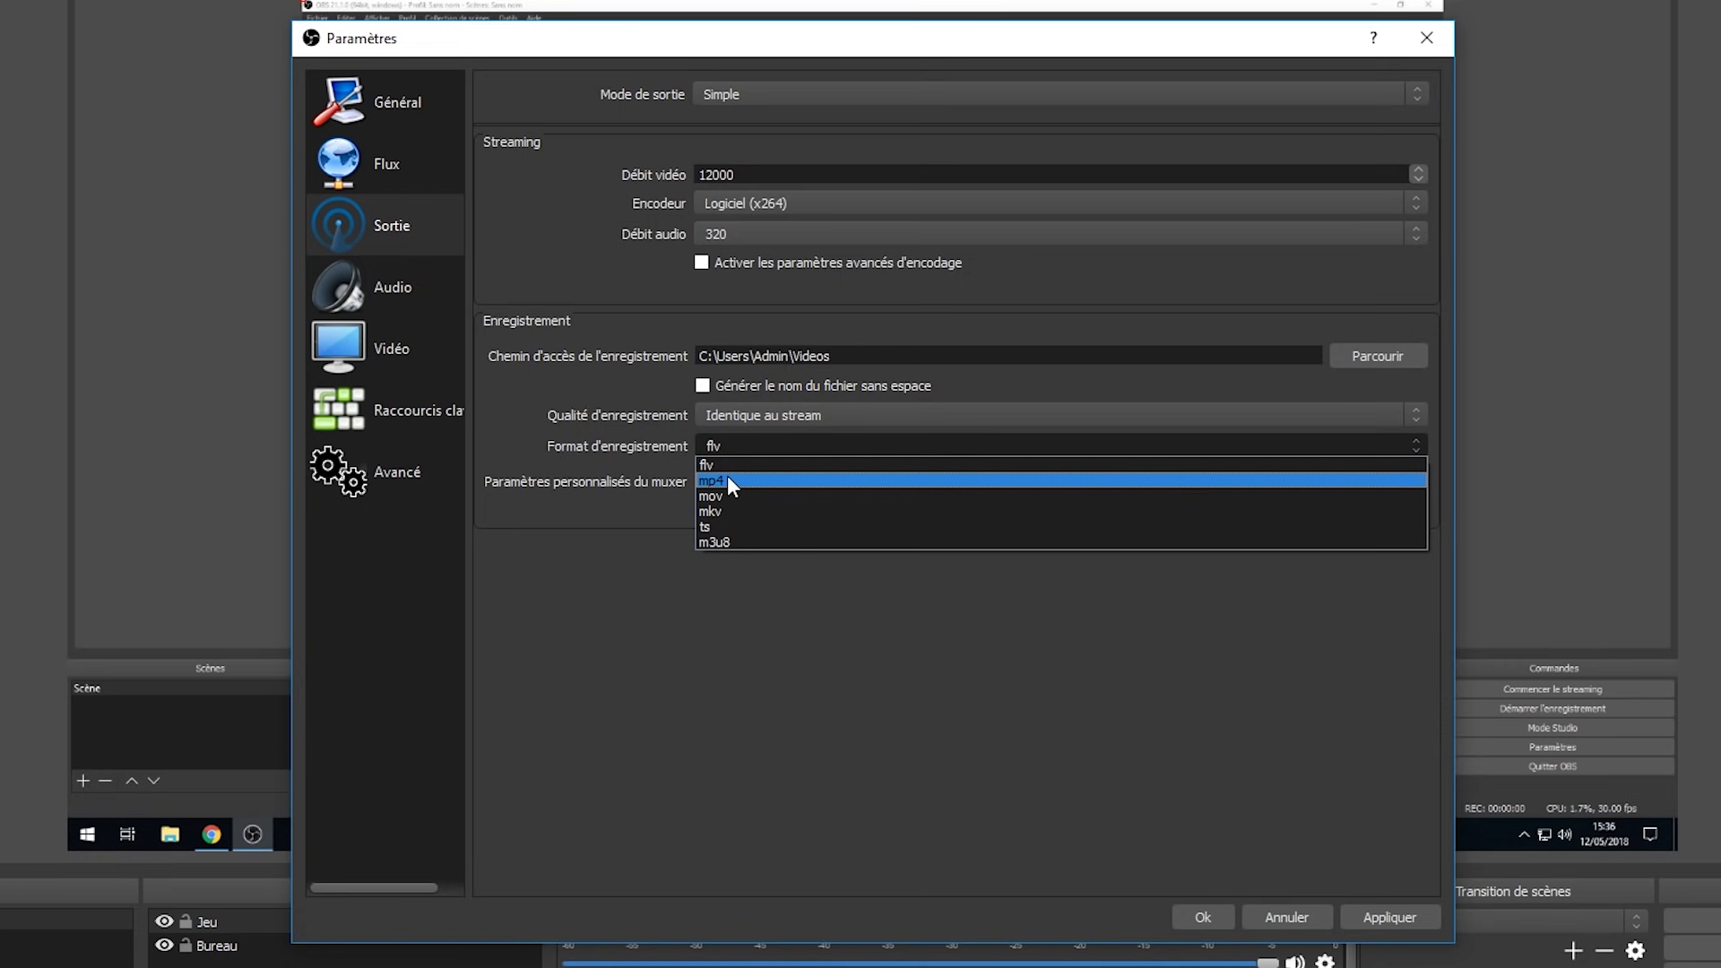
click(728, 481)
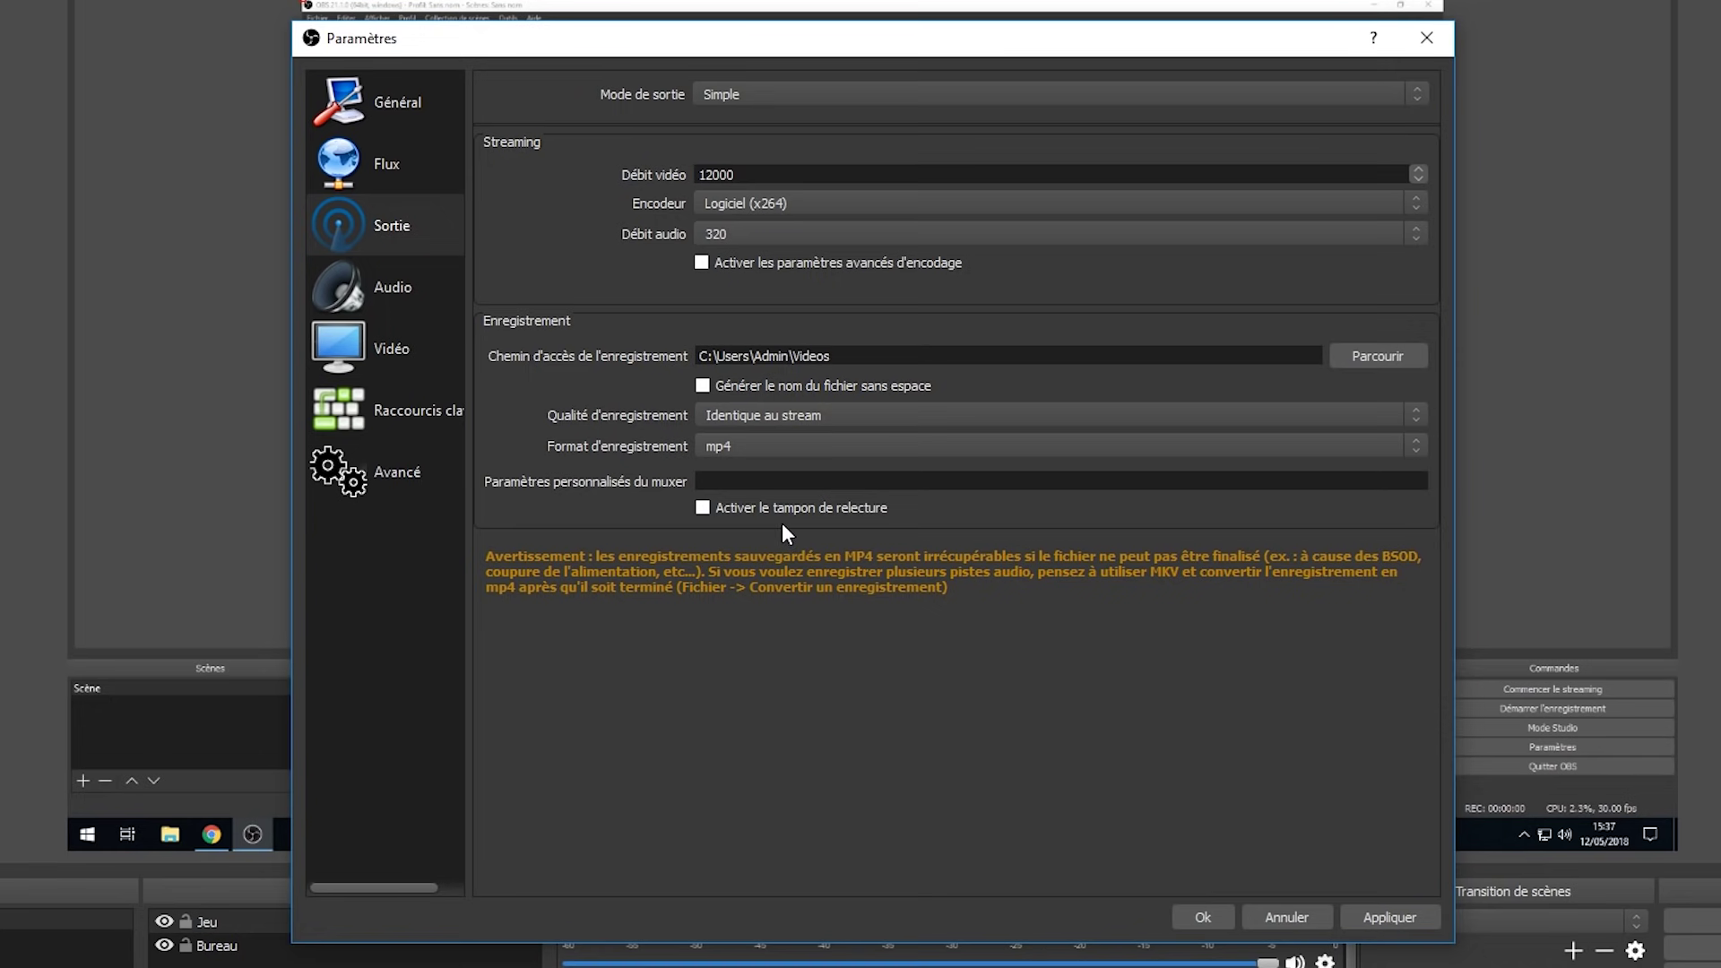
click(751, 452)
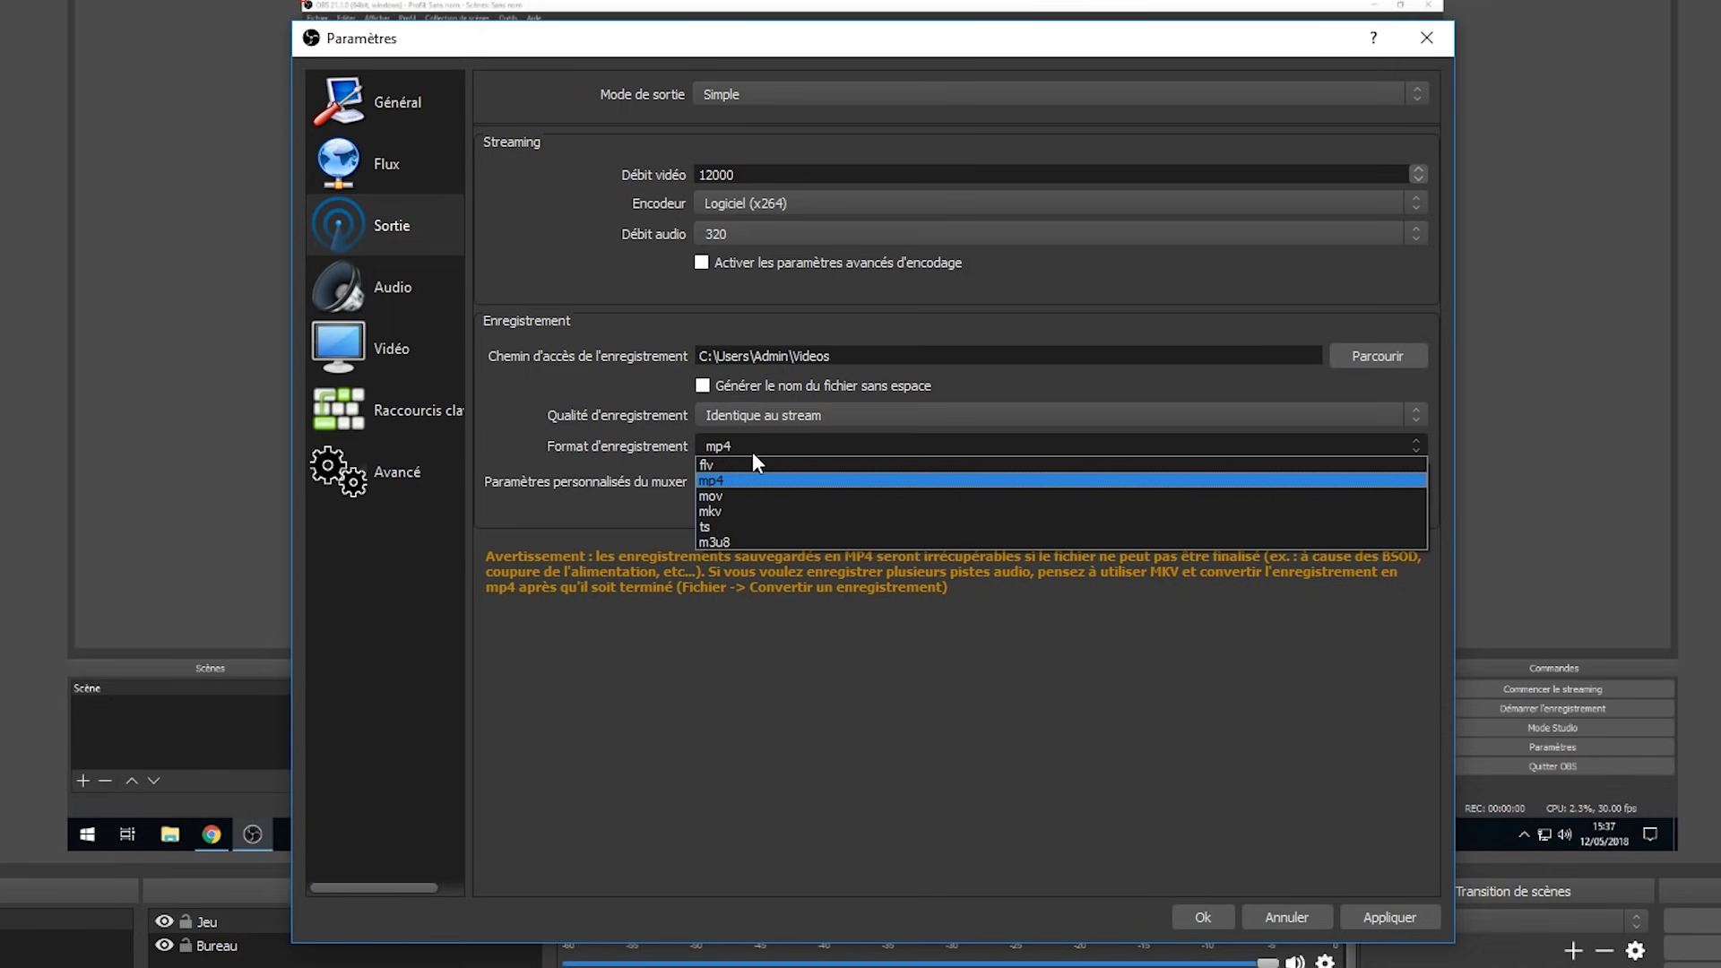
click(748, 453)
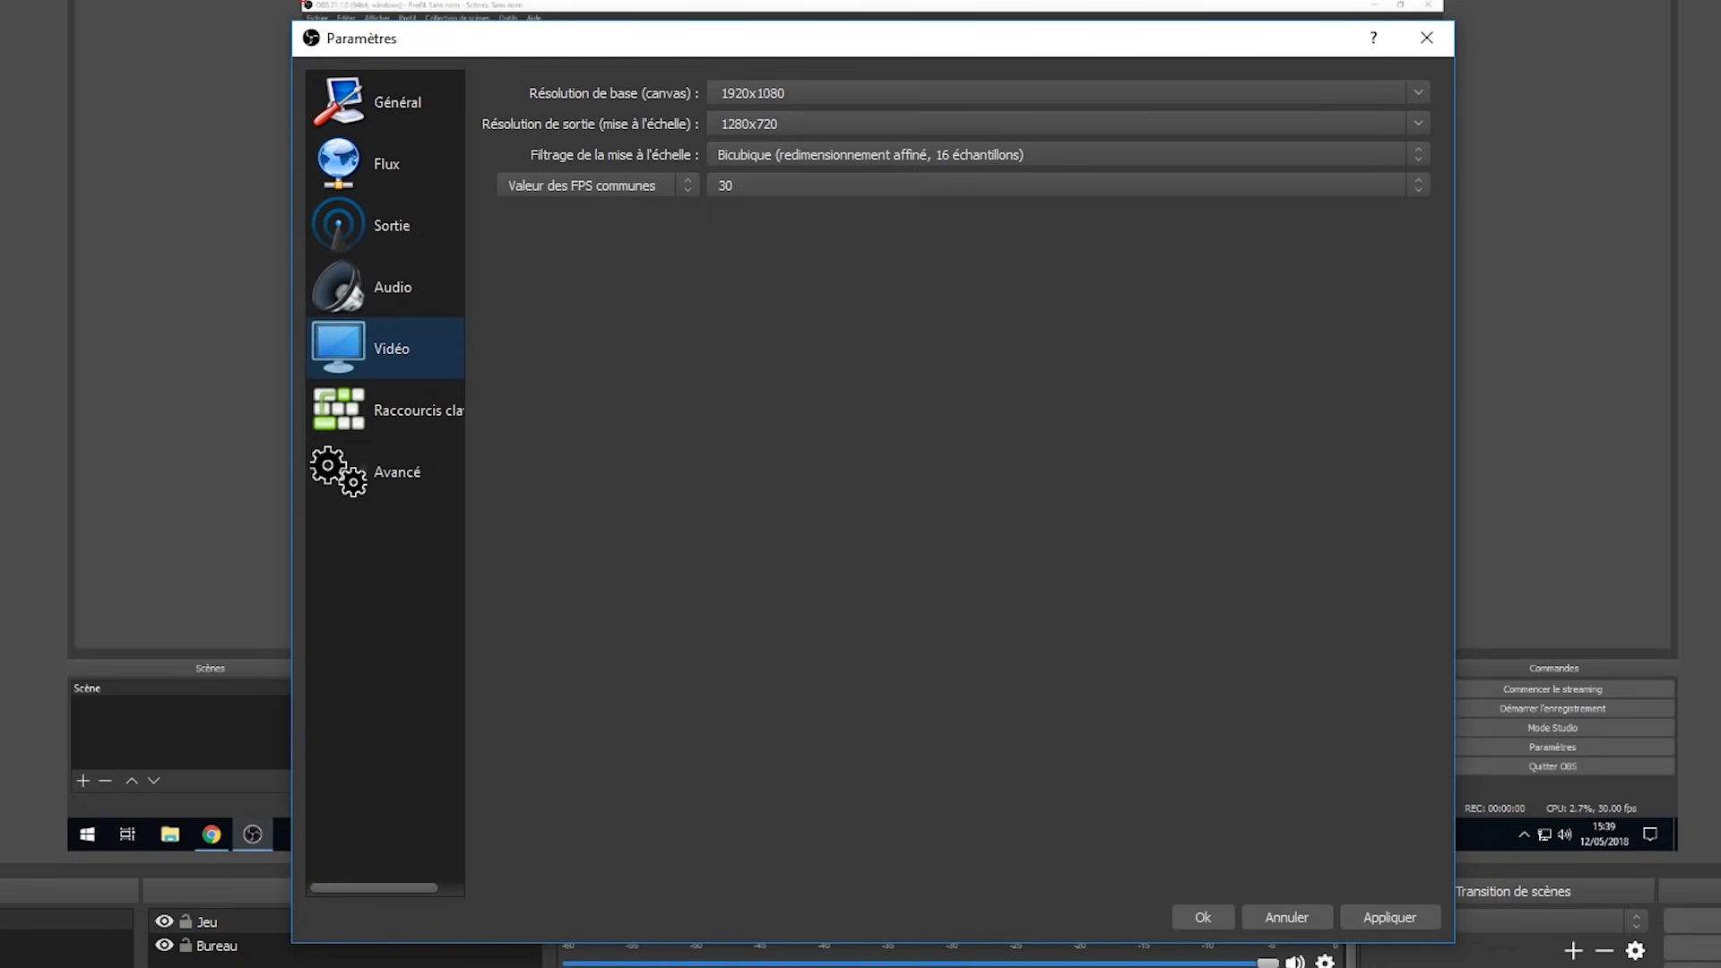
Set the output resolution (Résolution de sortie) to 1920x1080 and the common FPS value to 60 in the video settings
click(1420, 123)
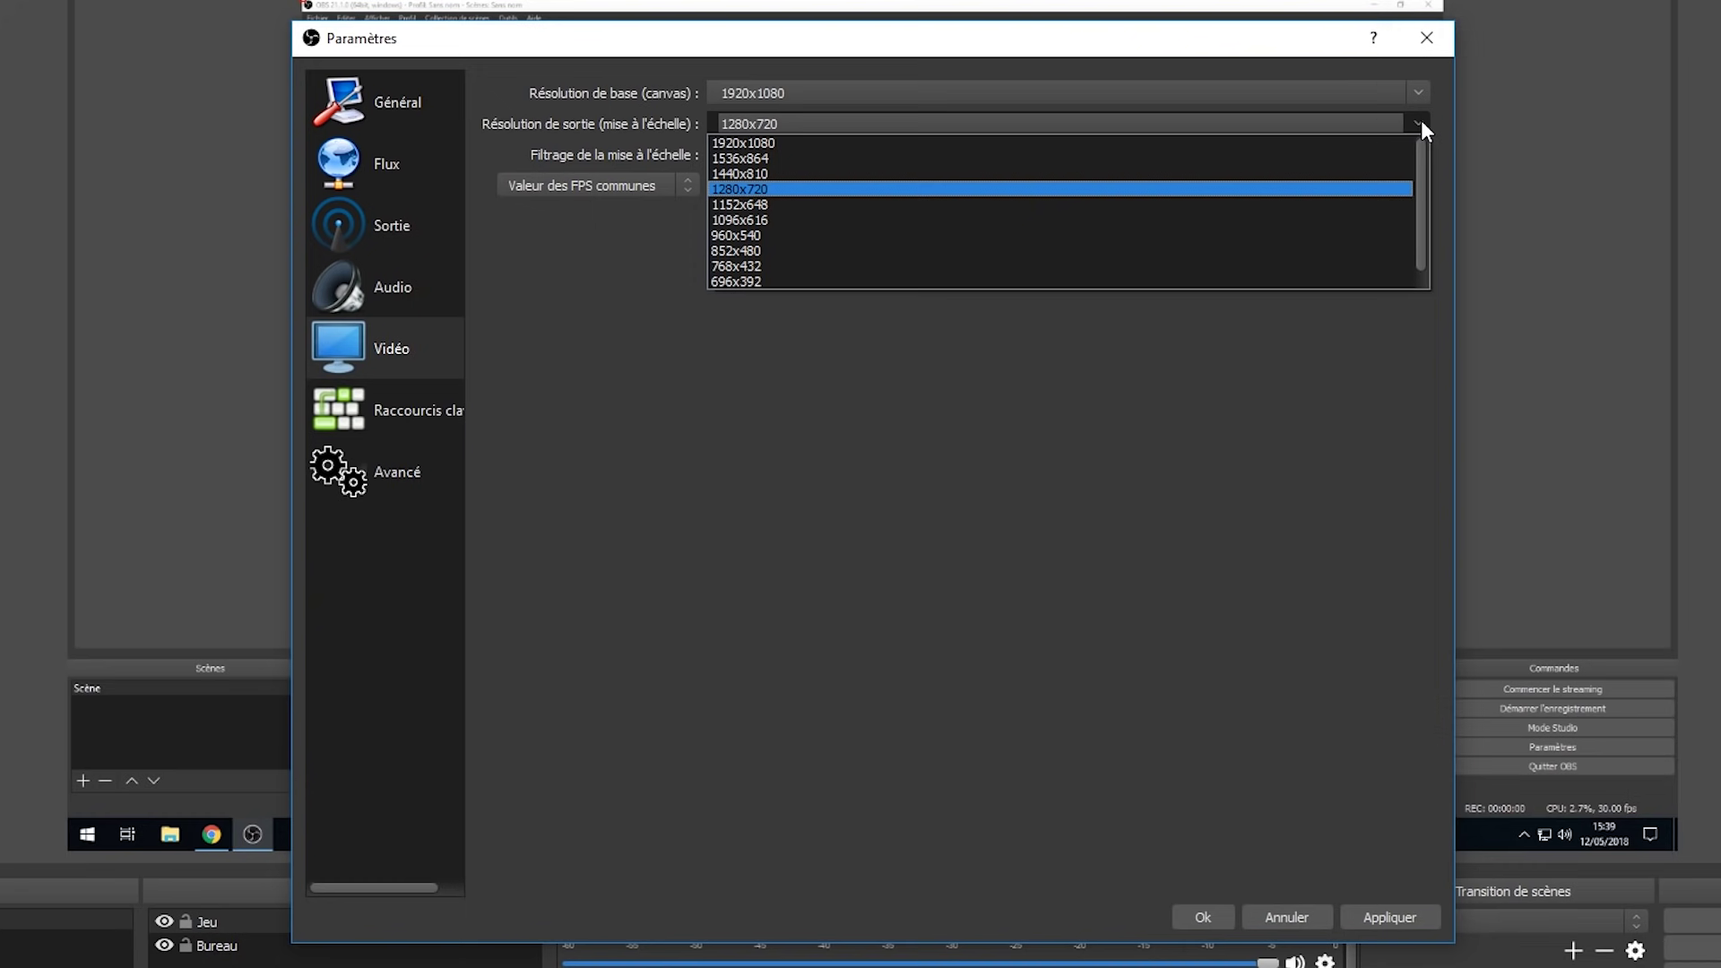
click(799, 143)
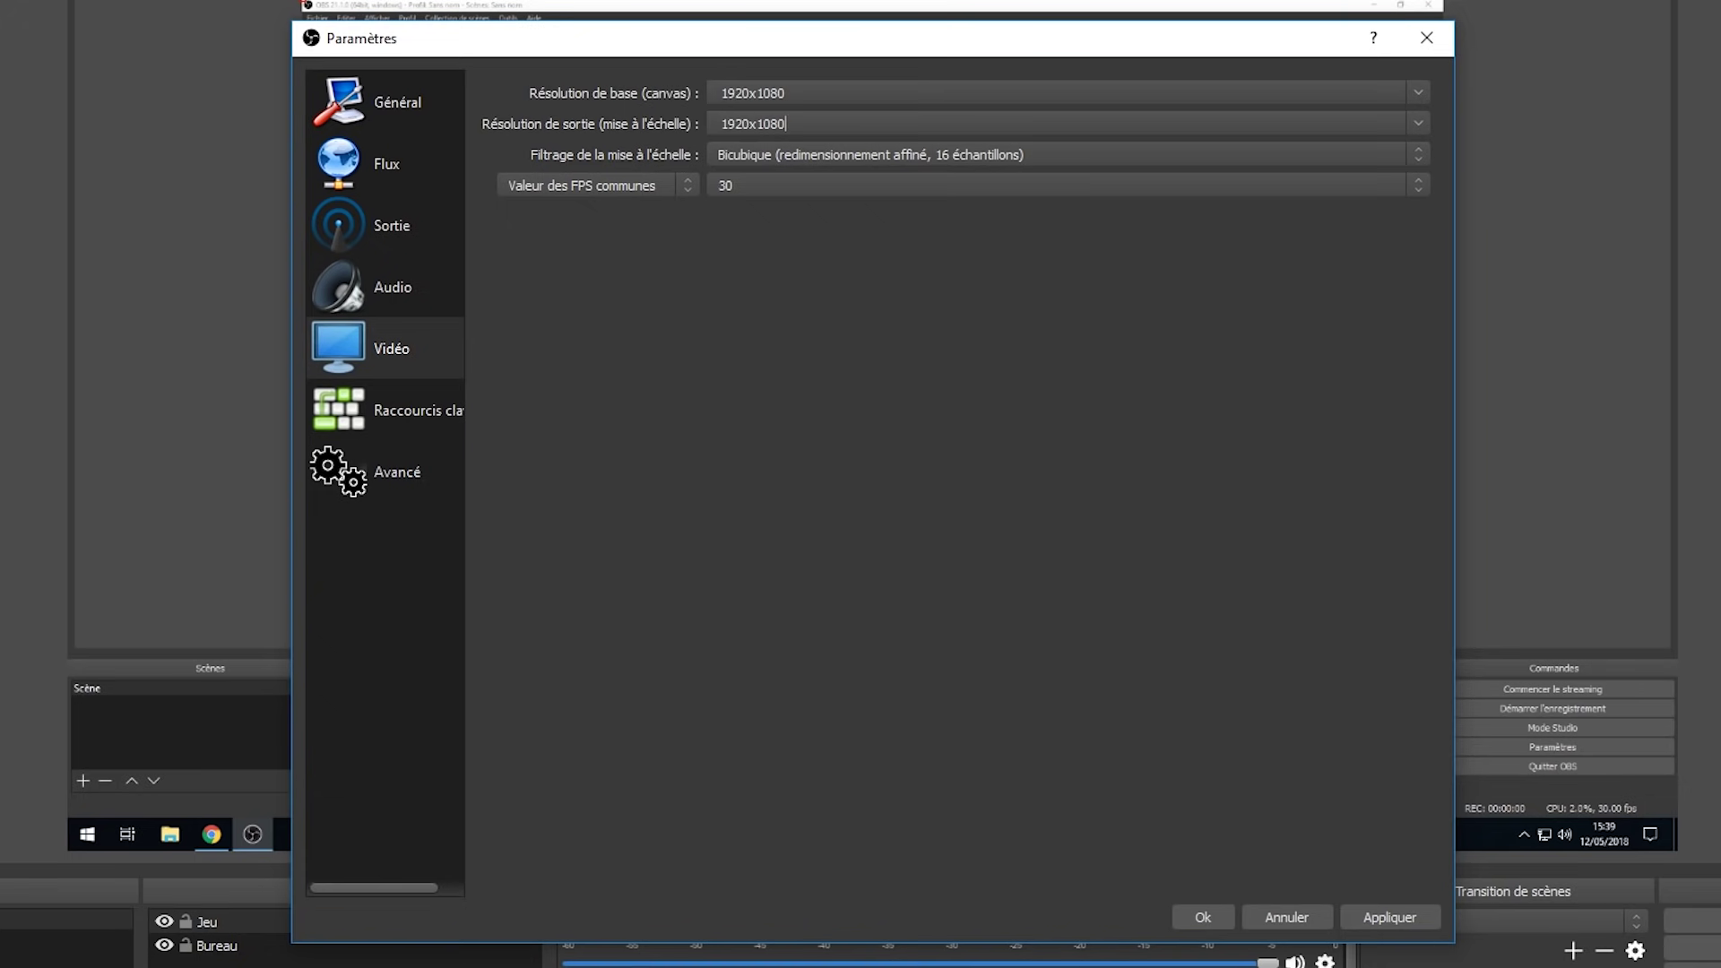
click(788, 156)
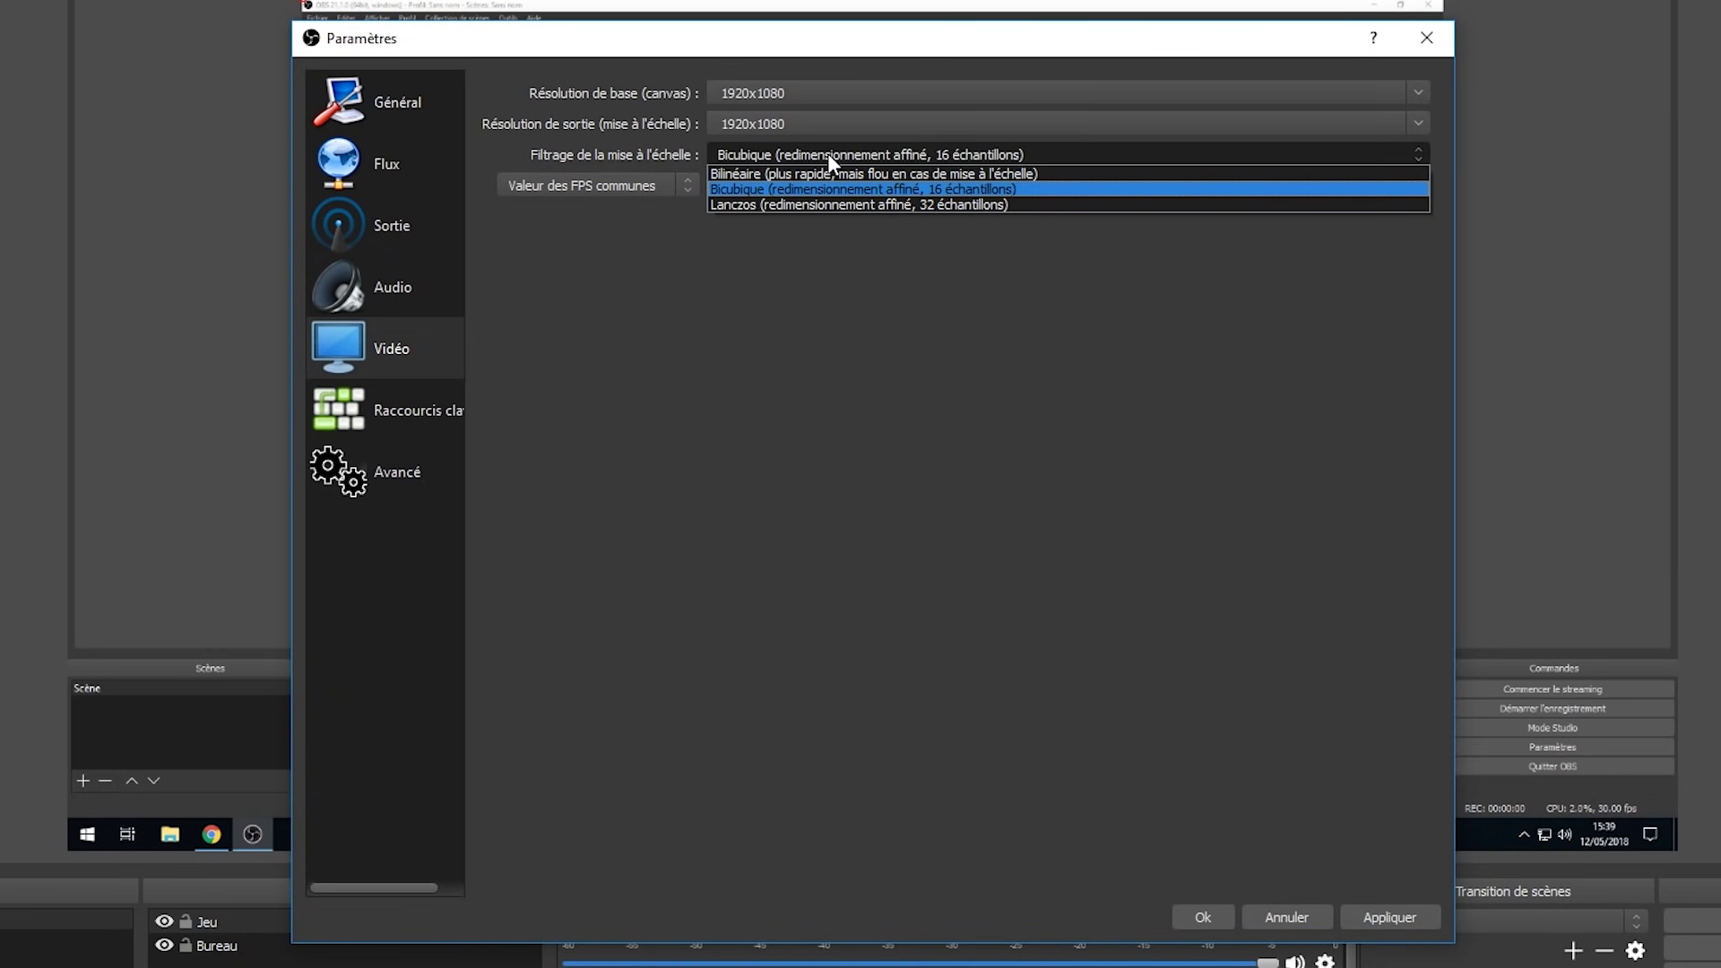
click(827, 153)
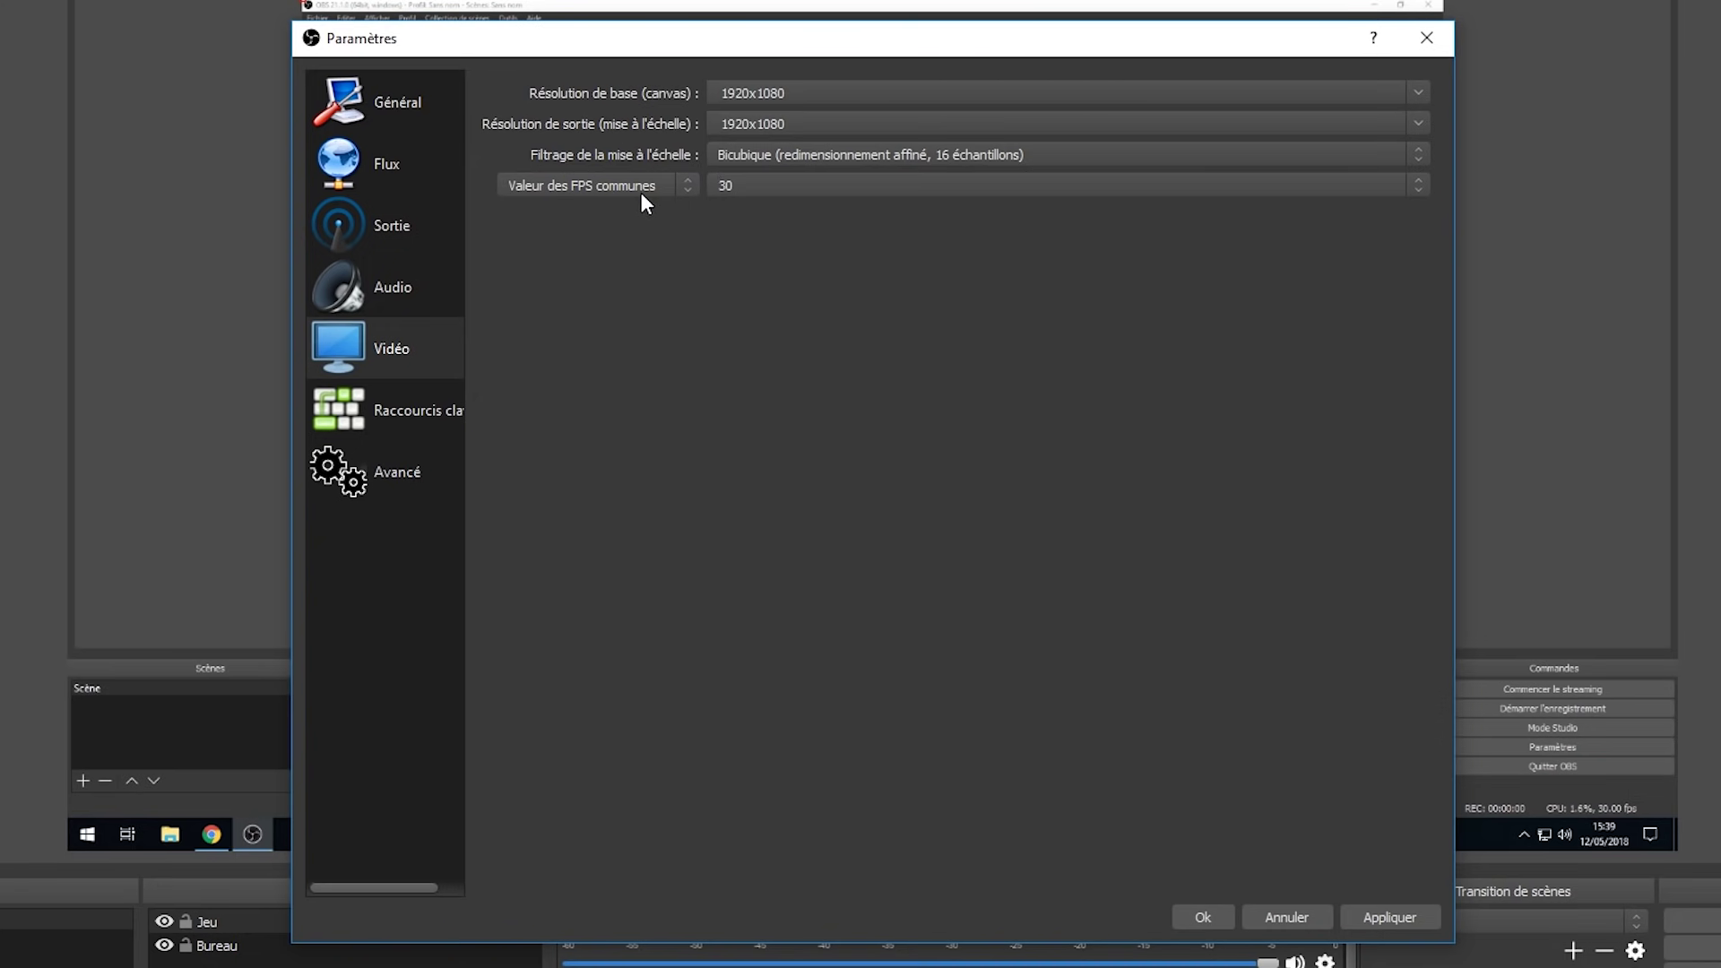
click(821, 188)
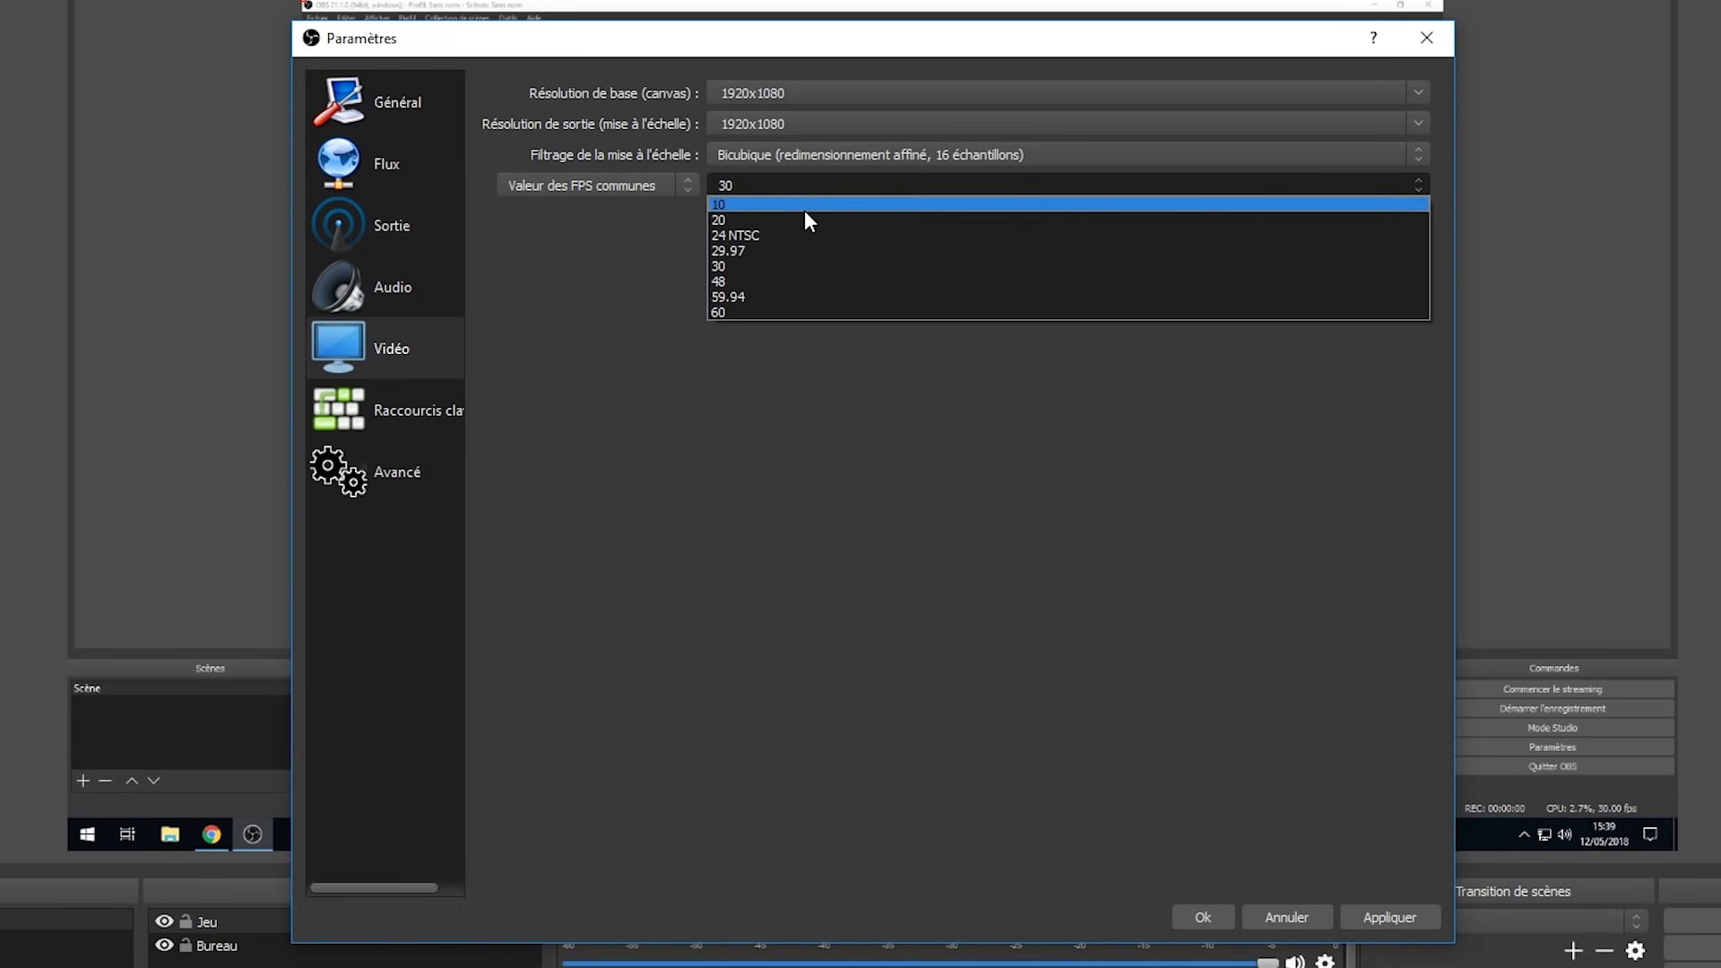
click(760, 312)
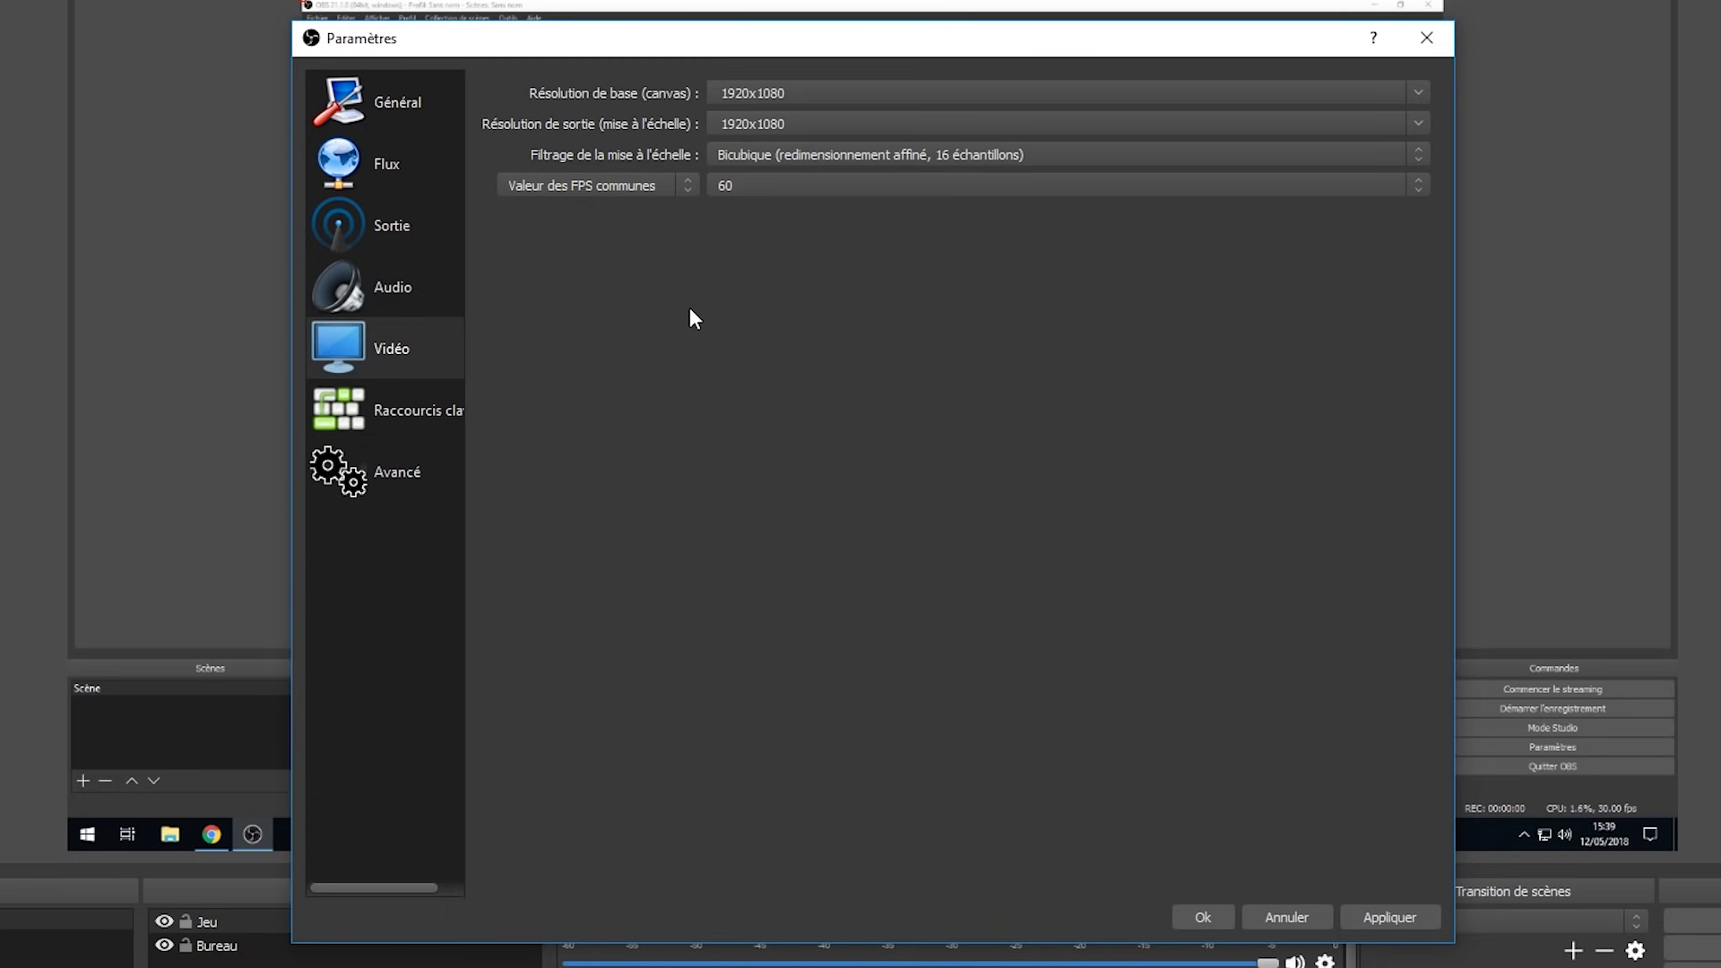
Assign F9 as the hotkey for both starting and stopping the recording, and confirm the settings
click(439, 403)
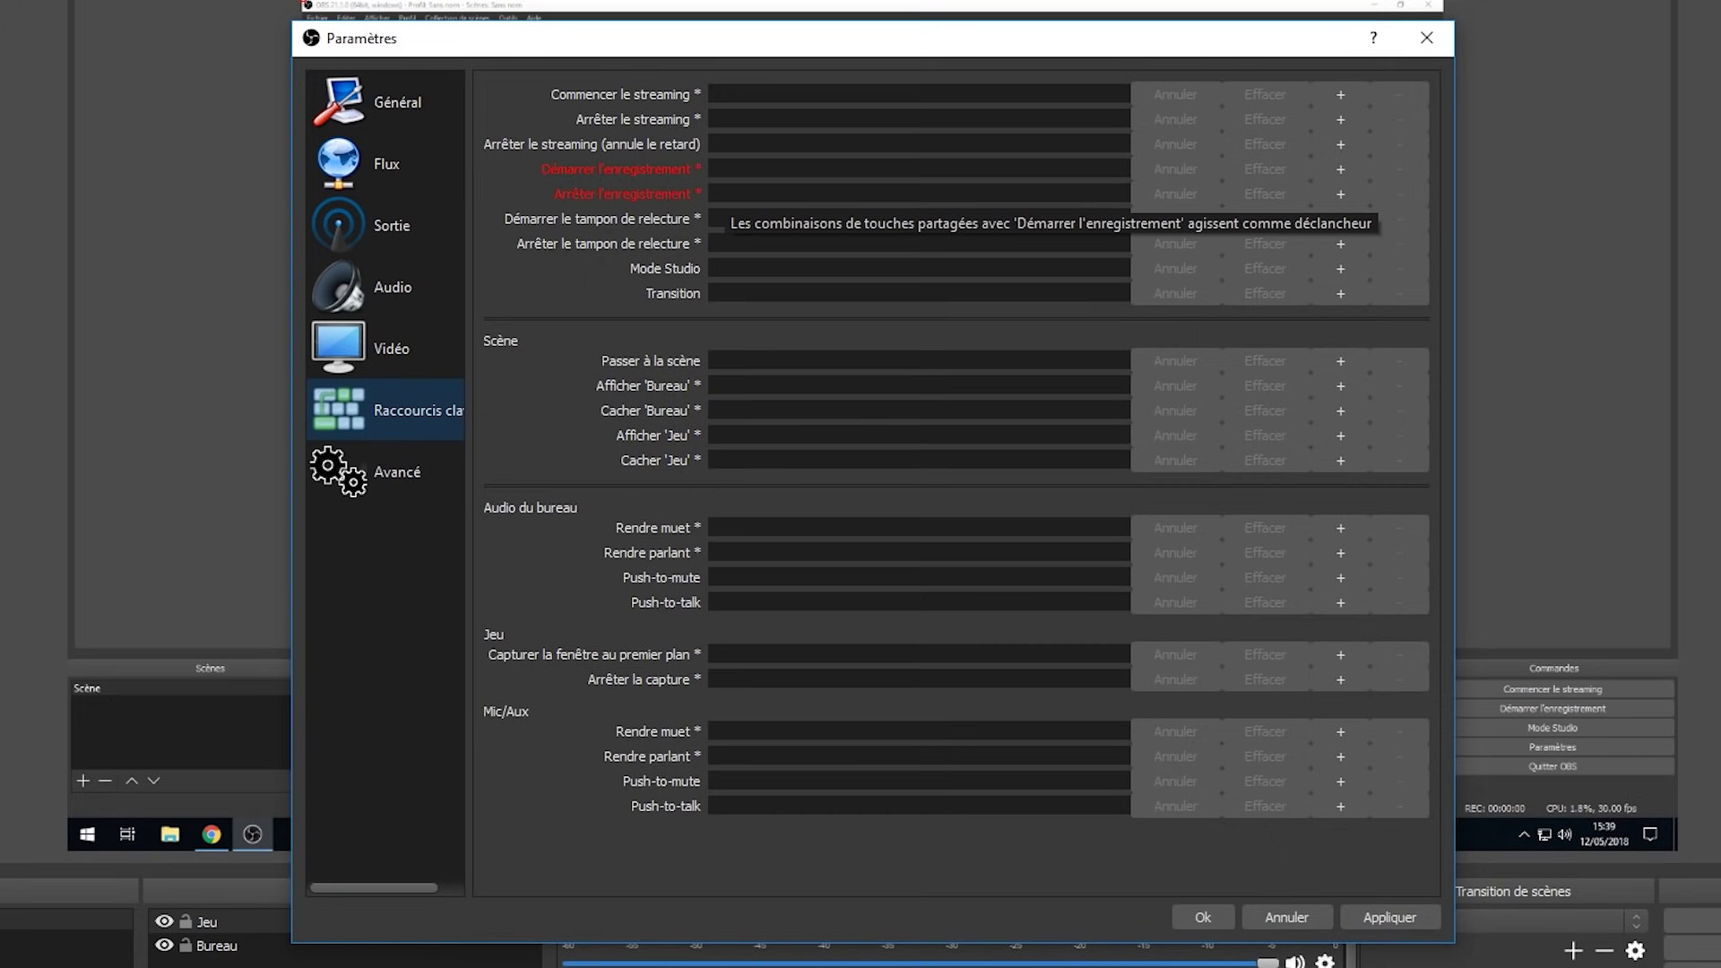
click(723, 194)
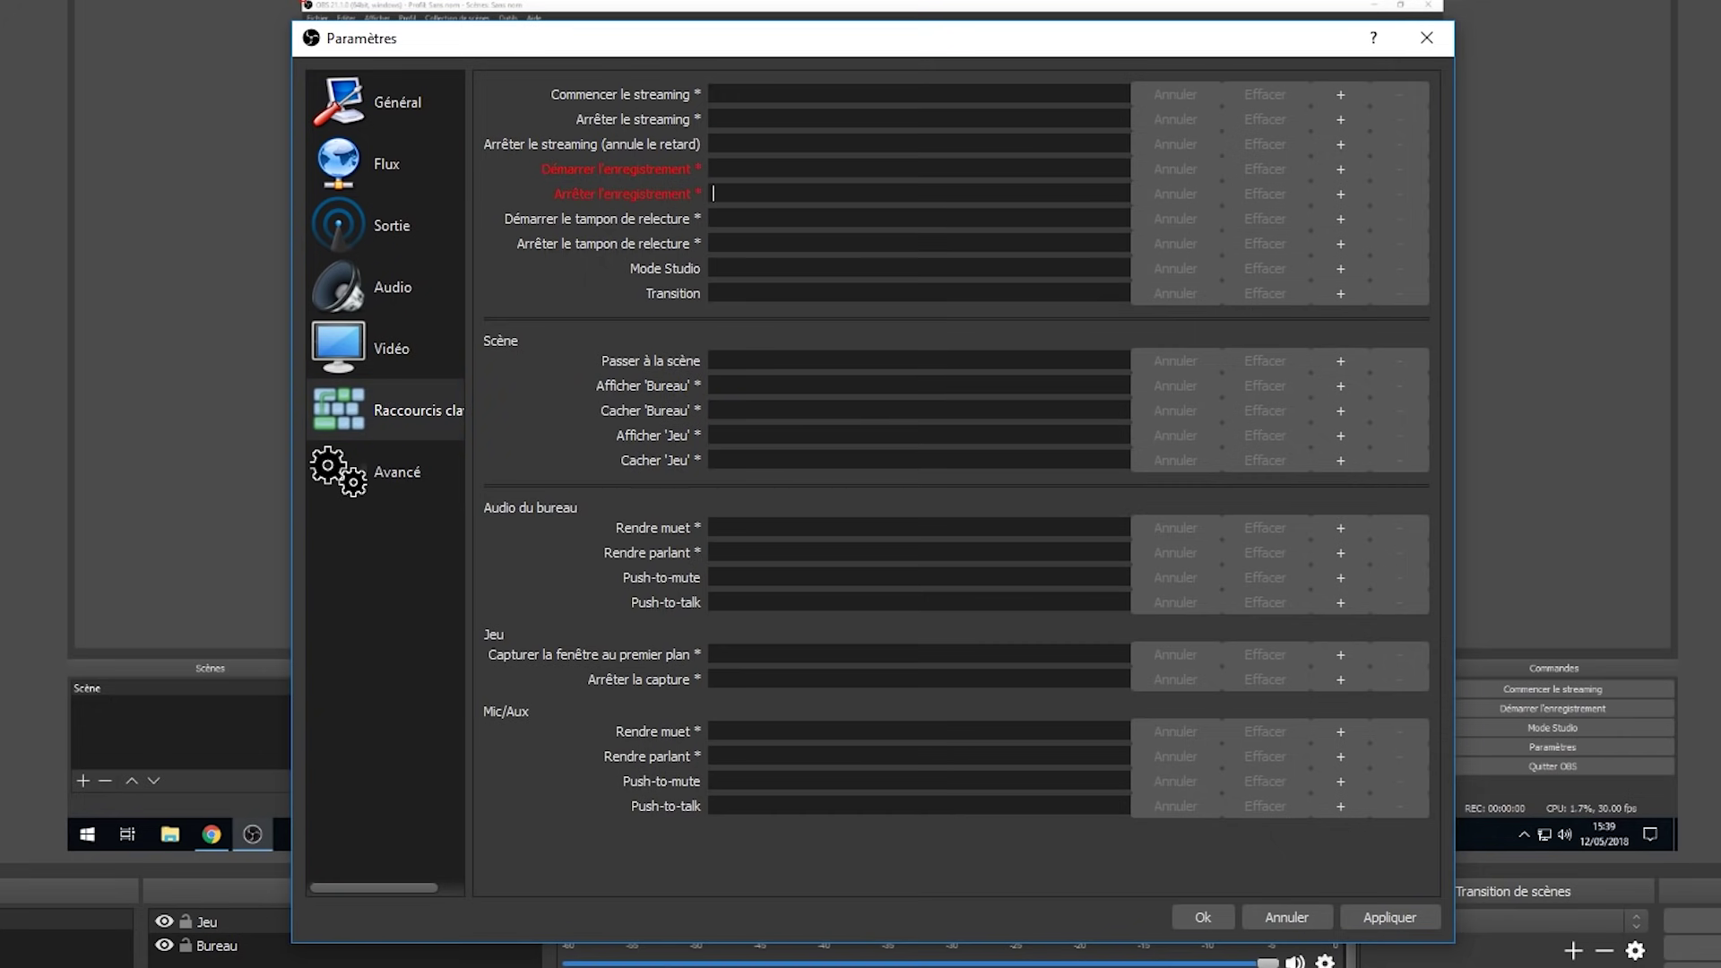
key(F9)
click(721, 168)
key(F9)
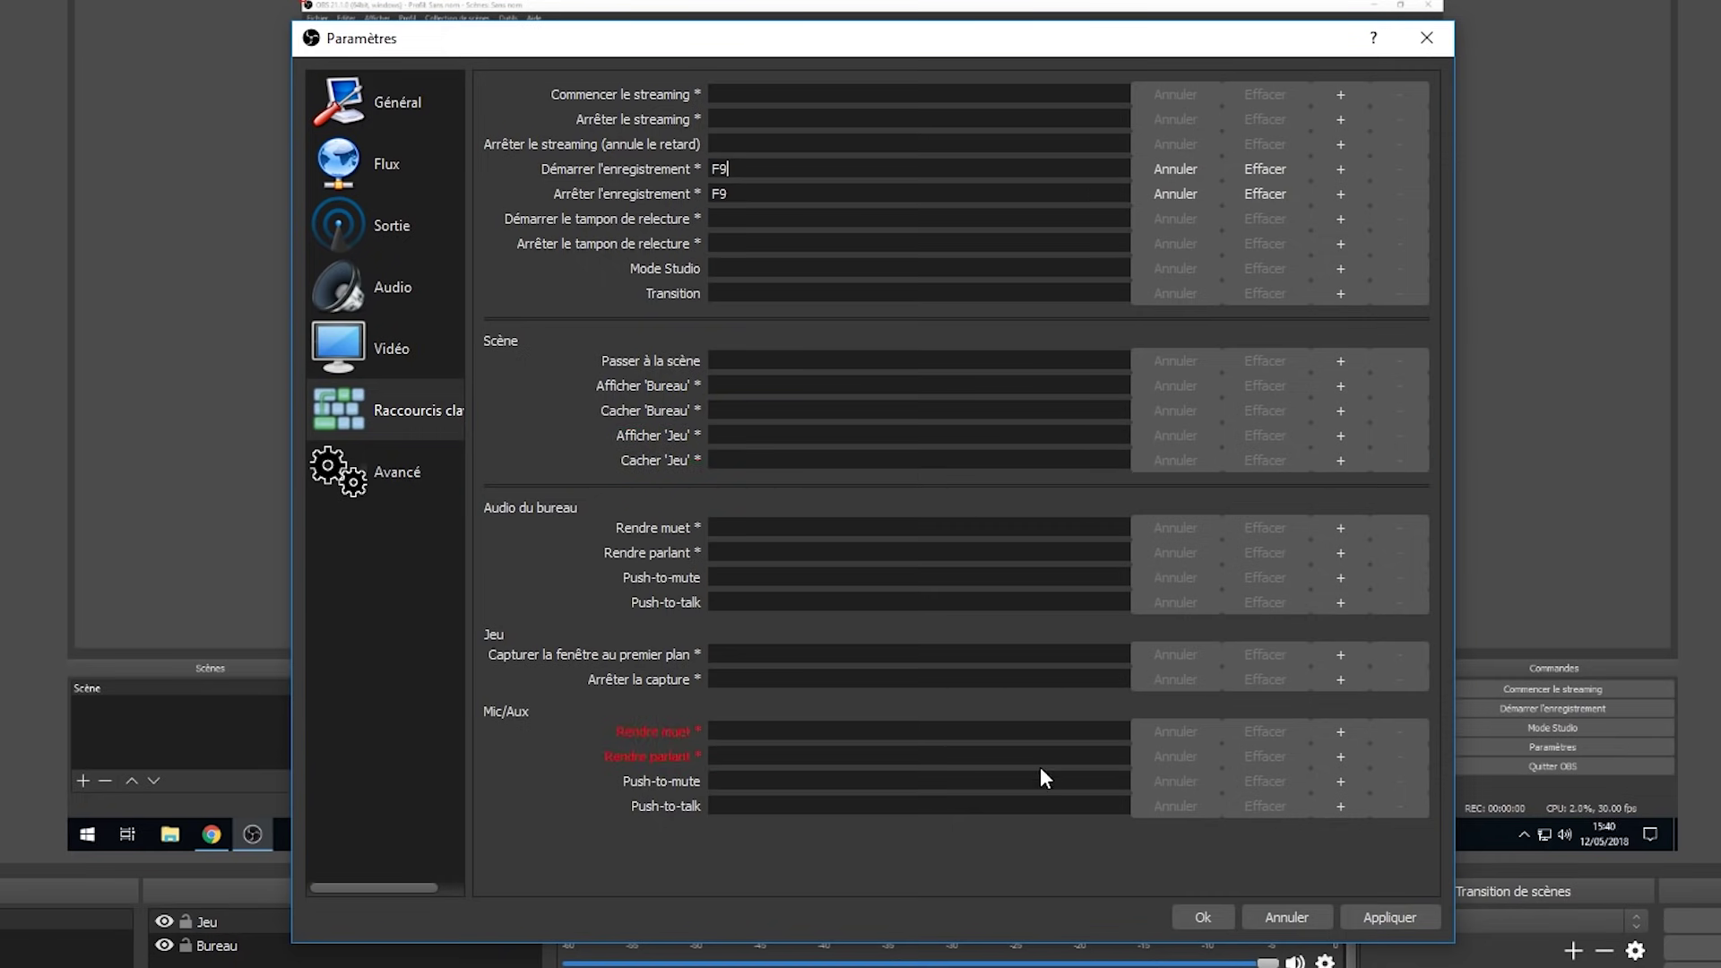
click(1204, 918)
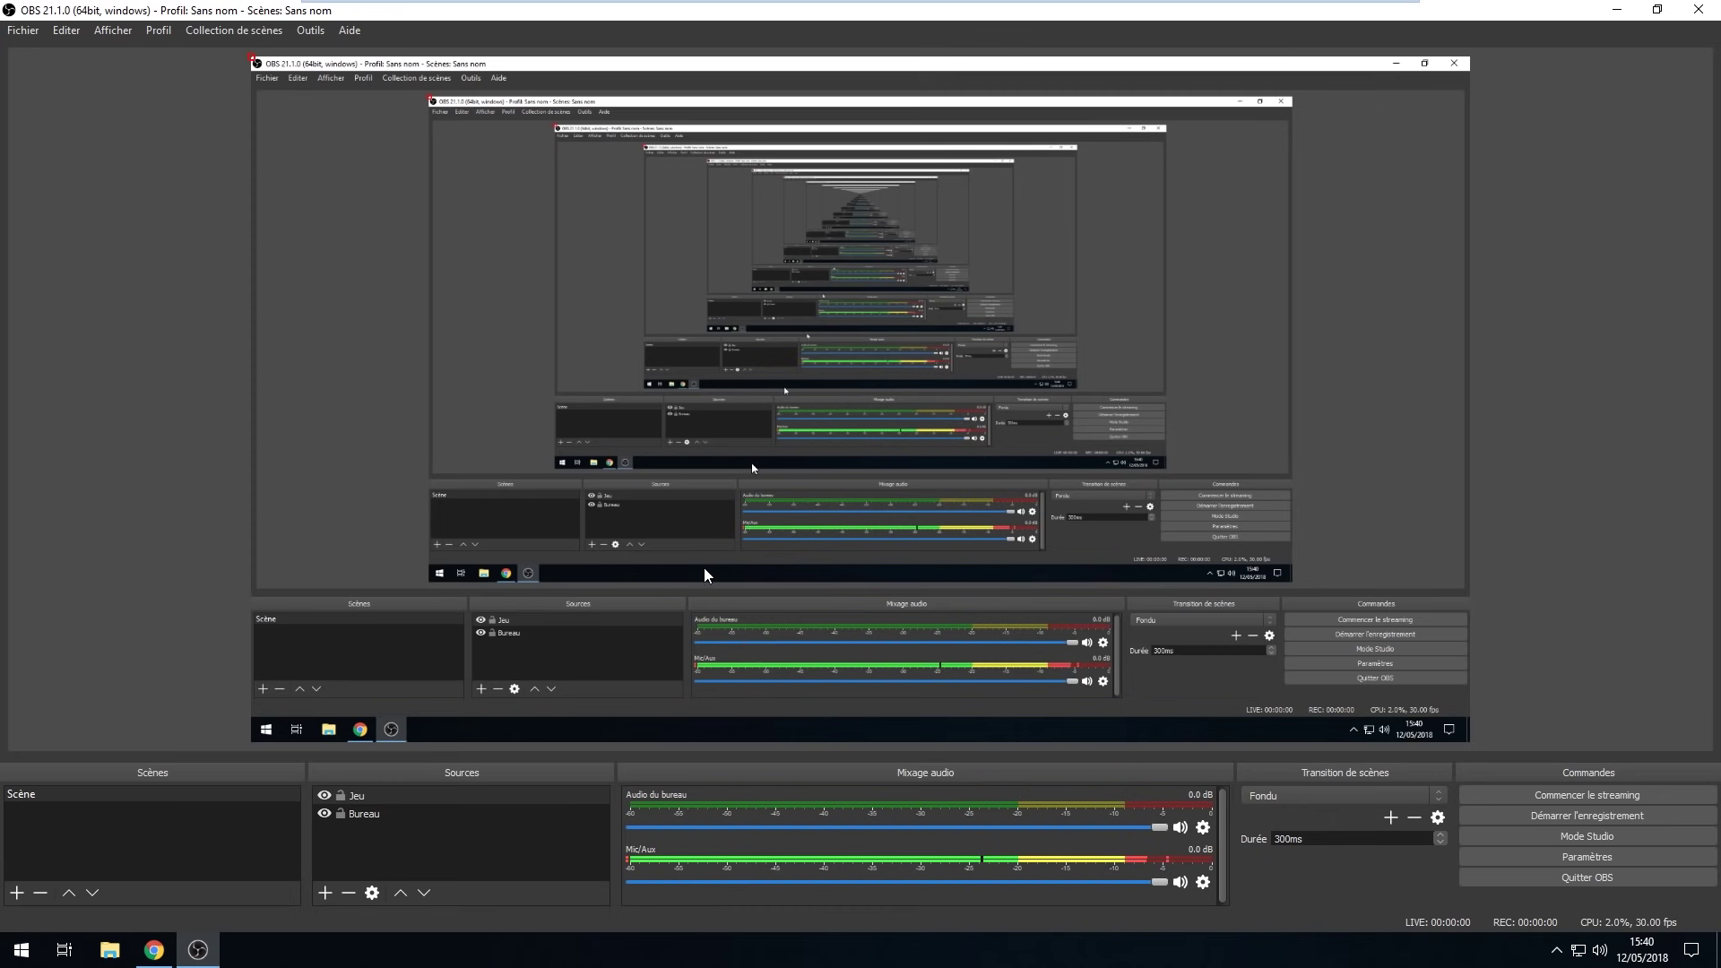
Start a test recording with the assigned hotkey, switch to the OBS download page in Chrome, and return to OBS
click(173, 519)
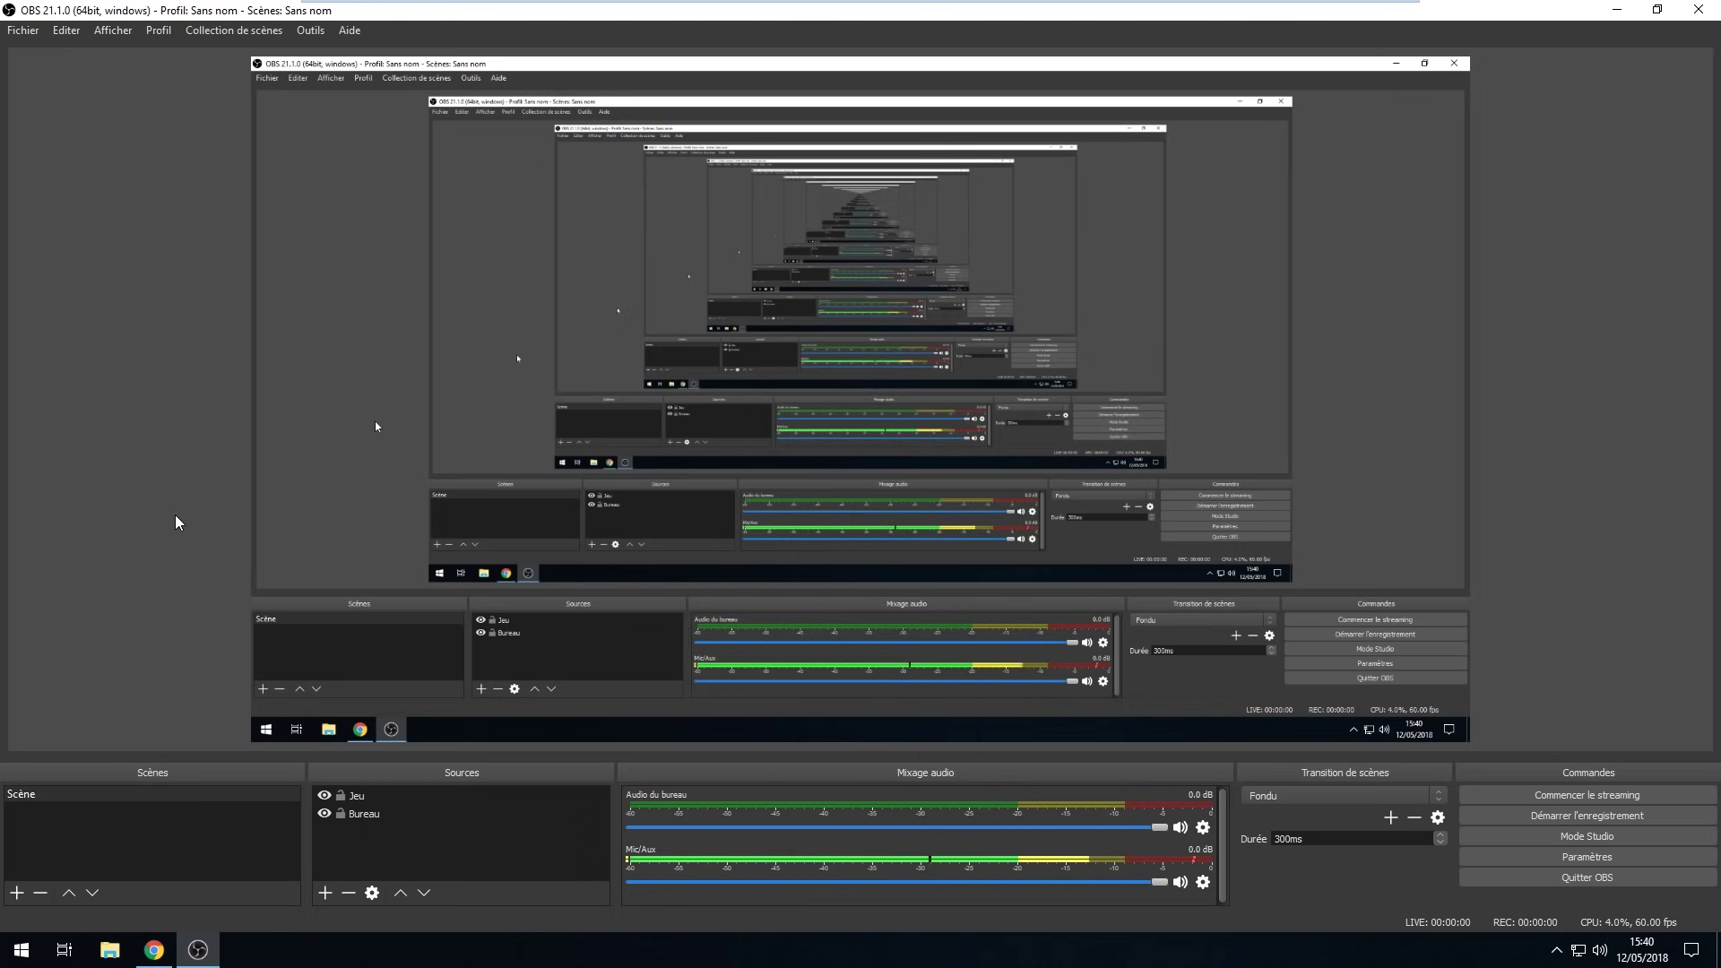
key(F9)
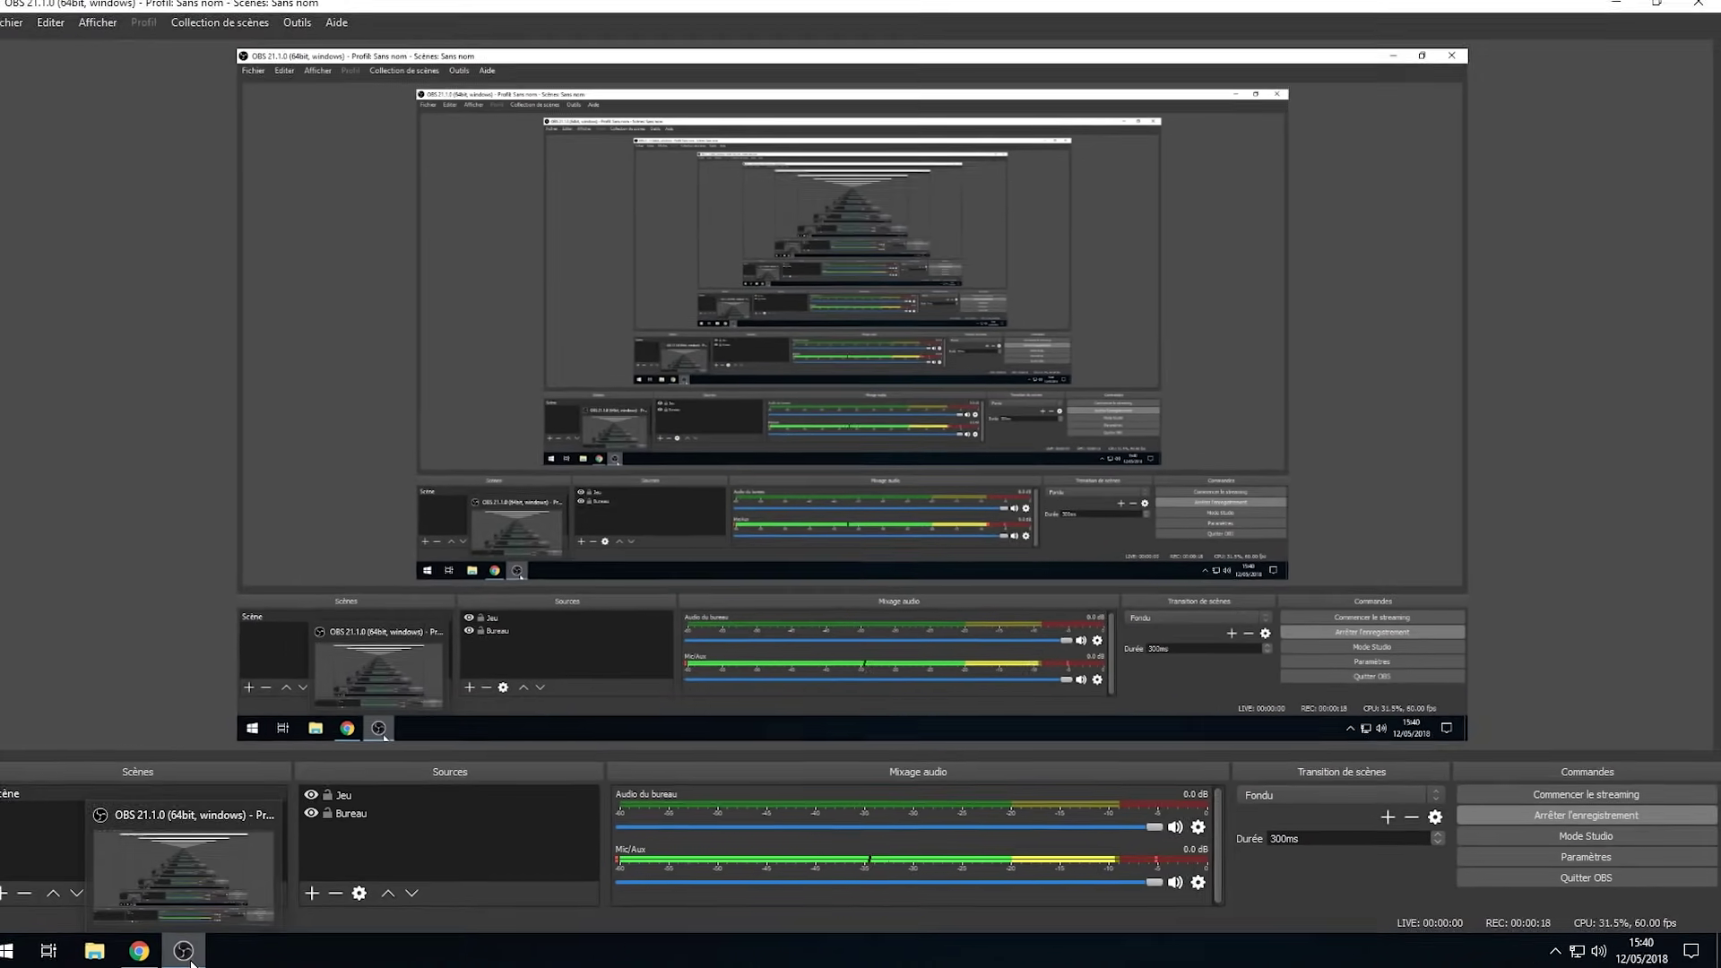
click(178, 951)
click(134, 951)
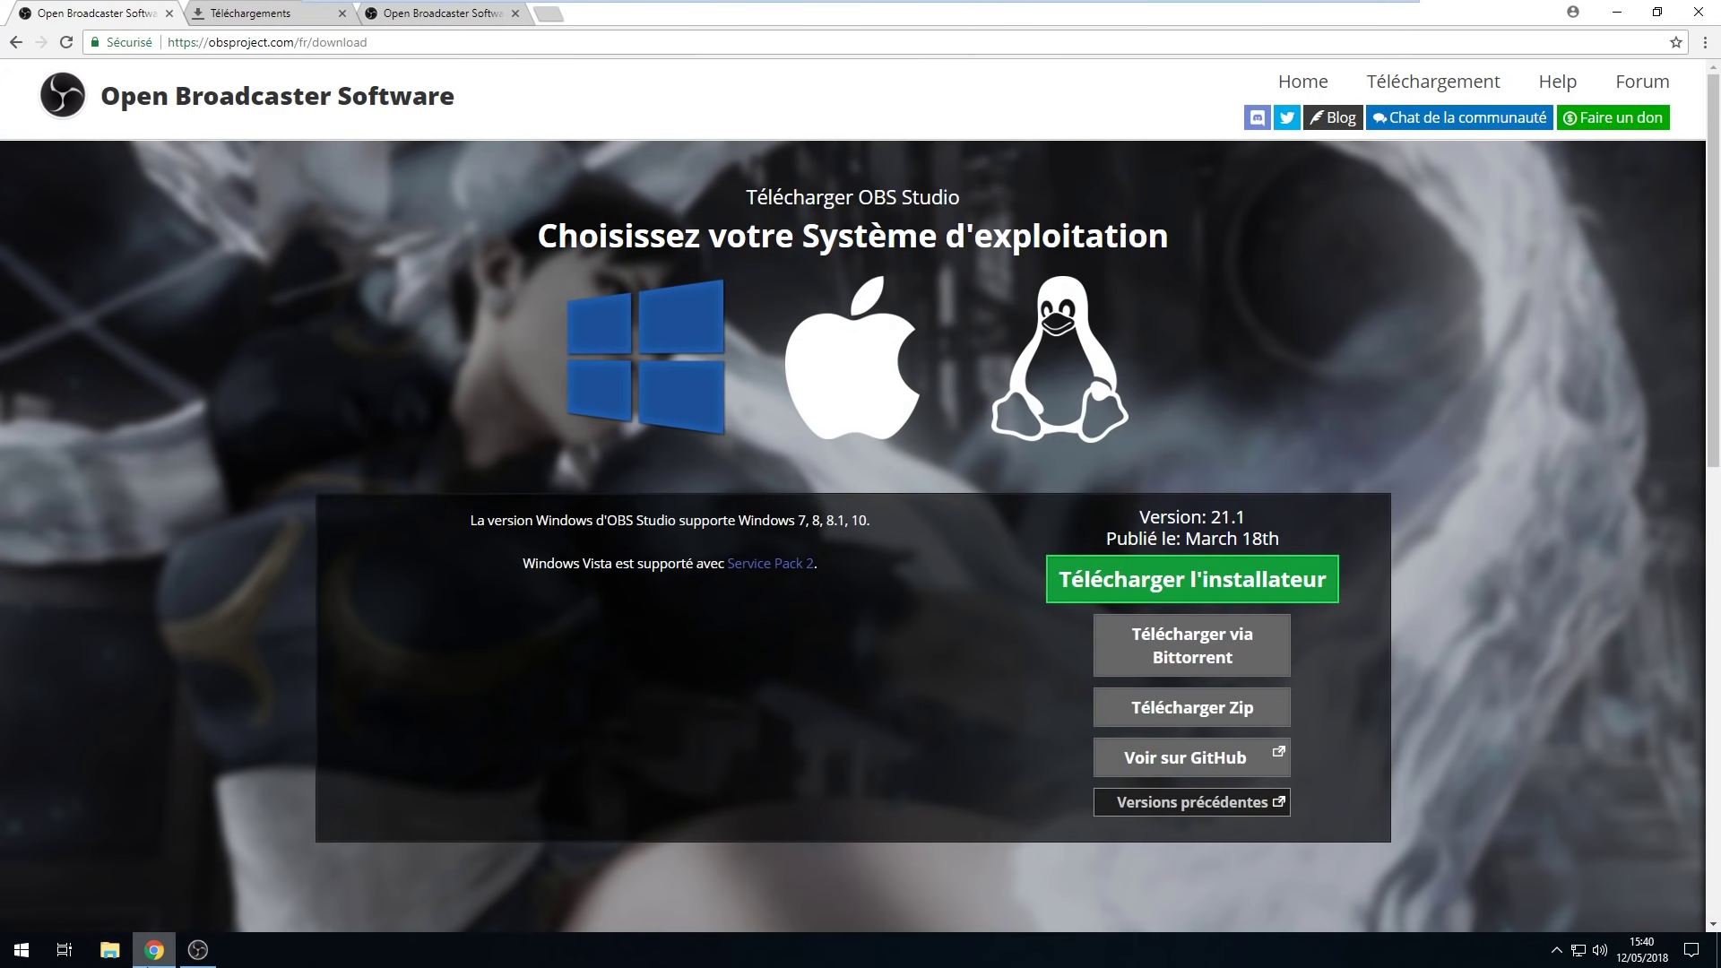
click(199, 951)
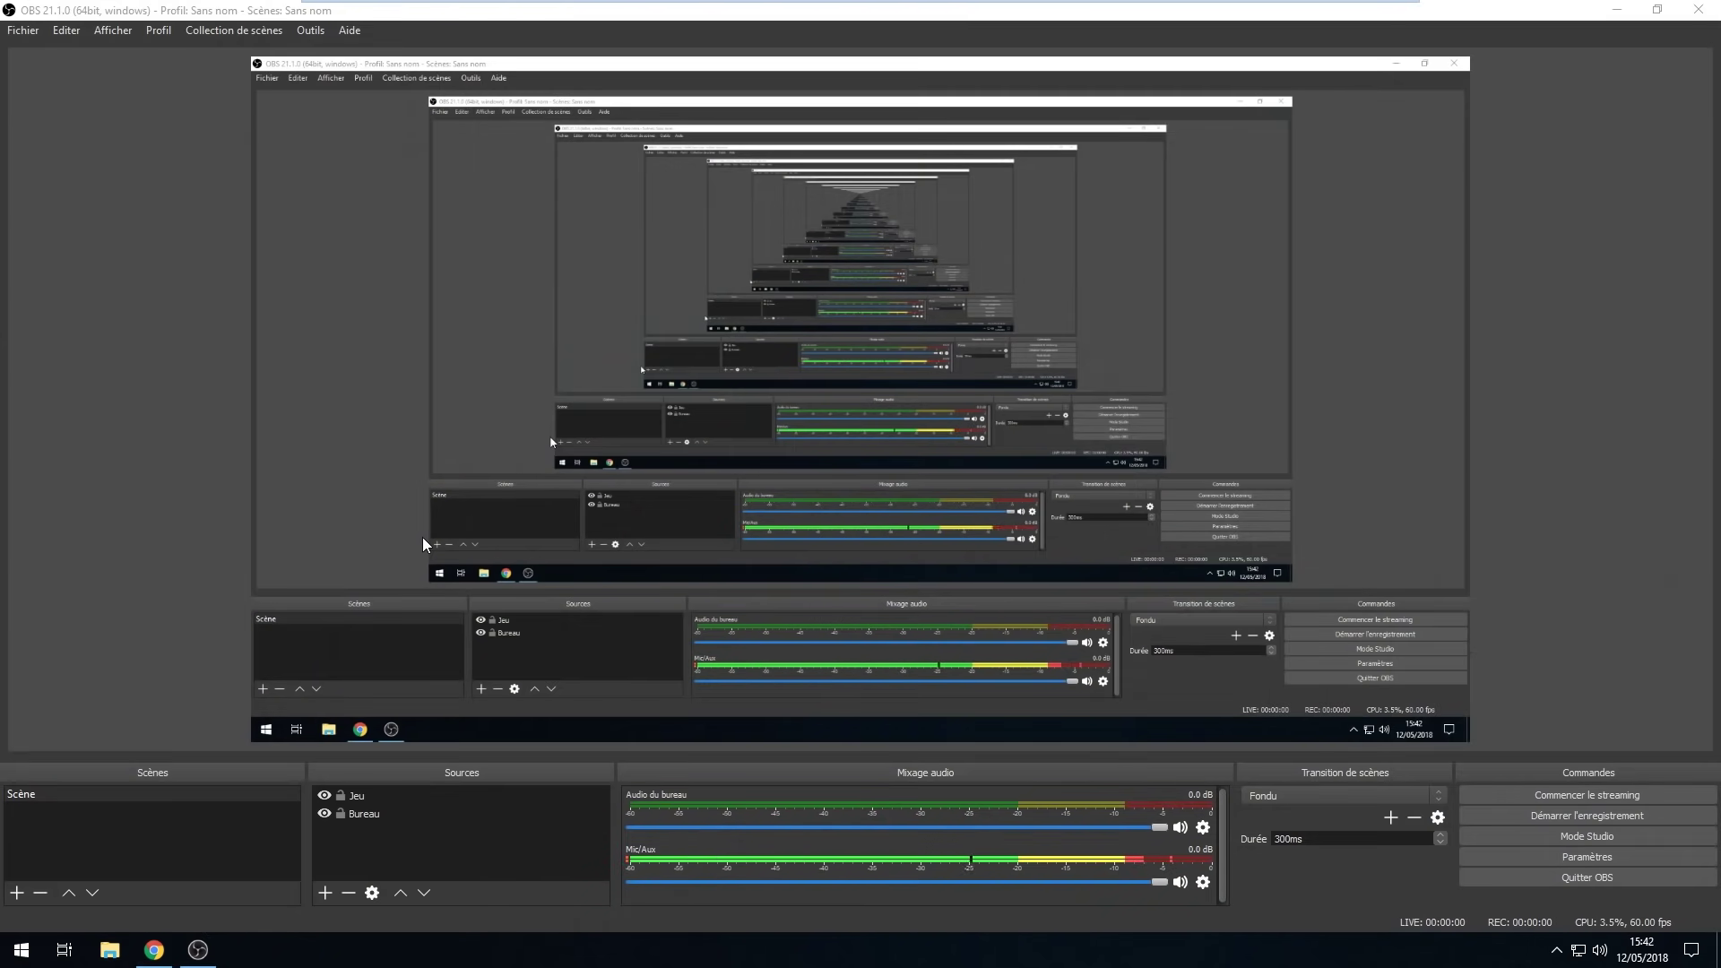
Open the Vidéos folder in File Explorer to check the recorded file
click(114, 954)
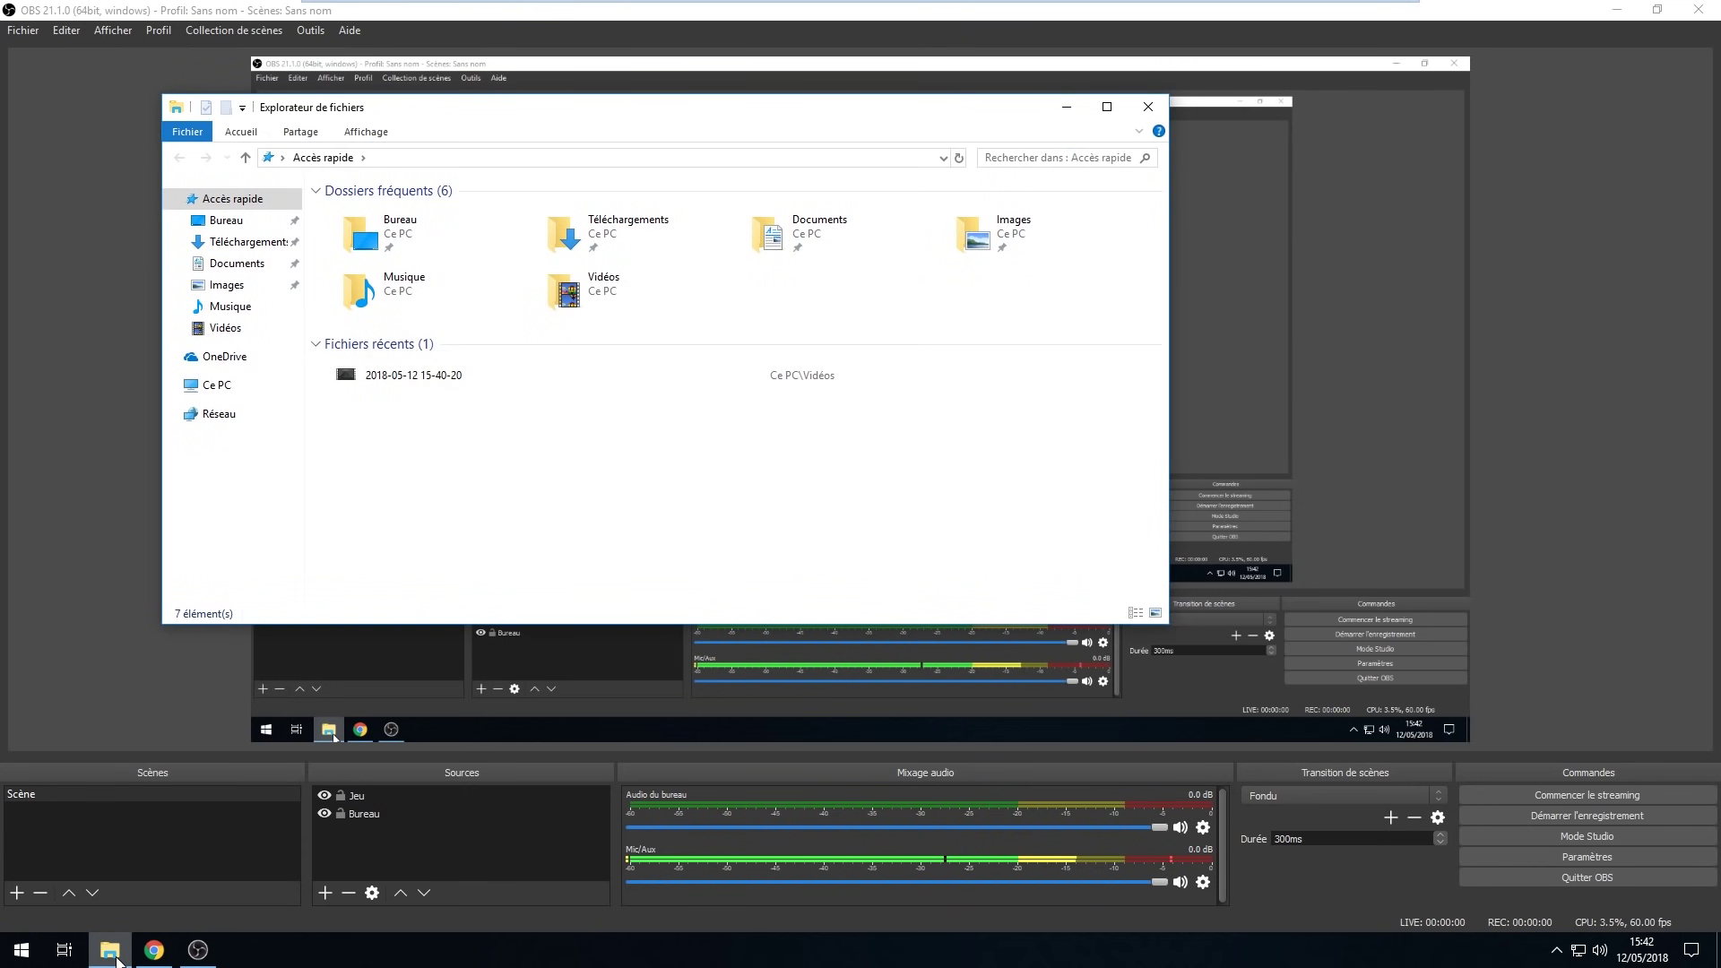
click(218, 385)
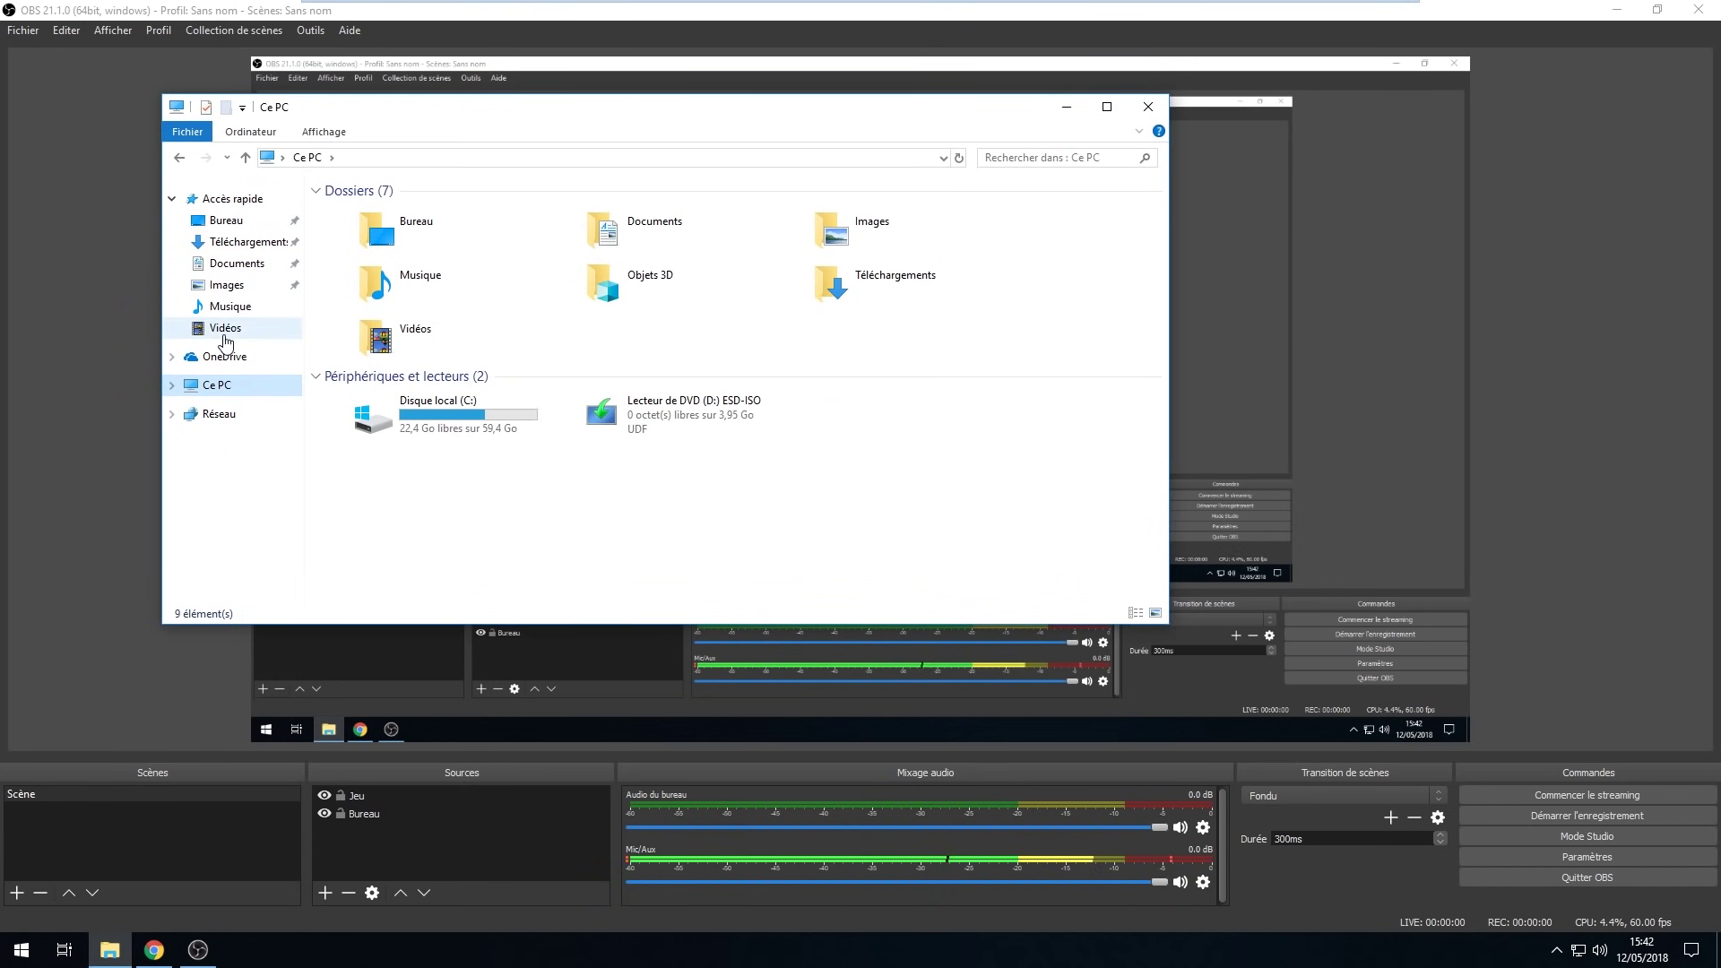
click(225, 334)
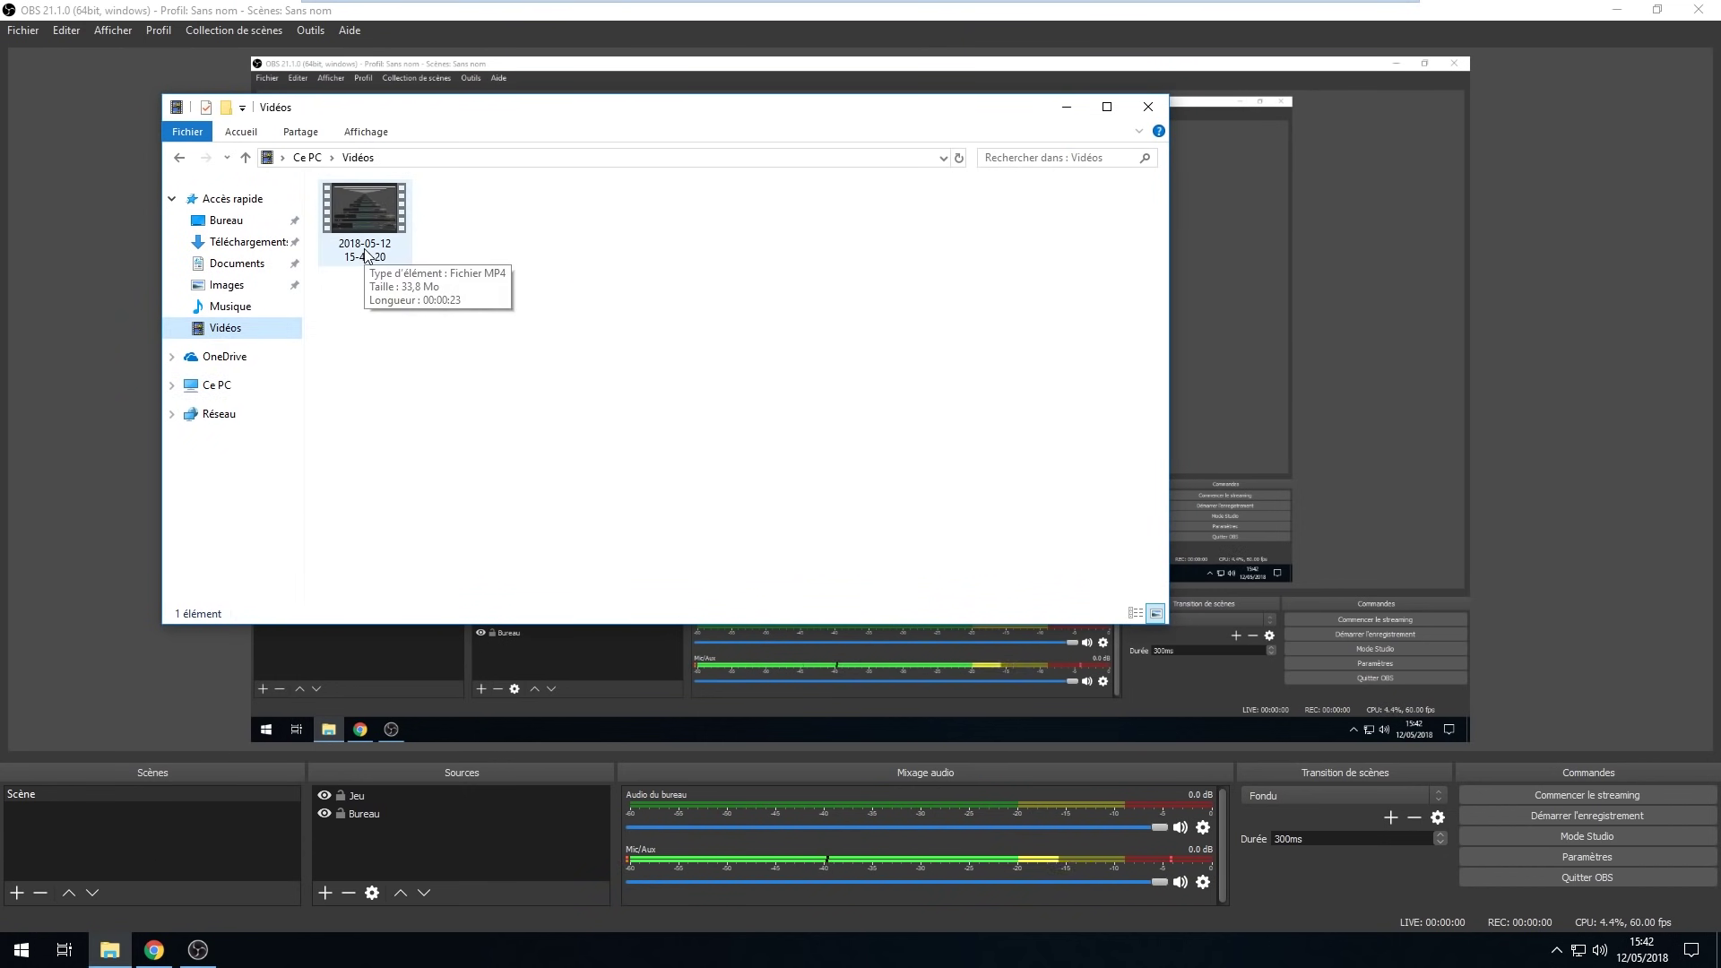